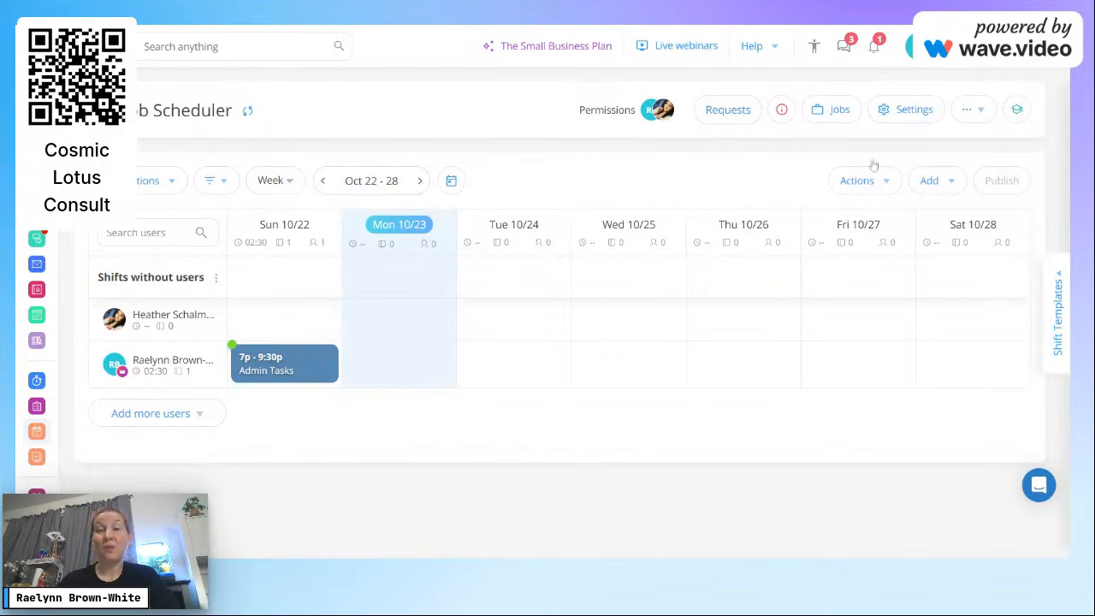
# Step: Browse the Jobs list and its explanation, then abandon a first new-job form
pyautogui.click(839, 109)
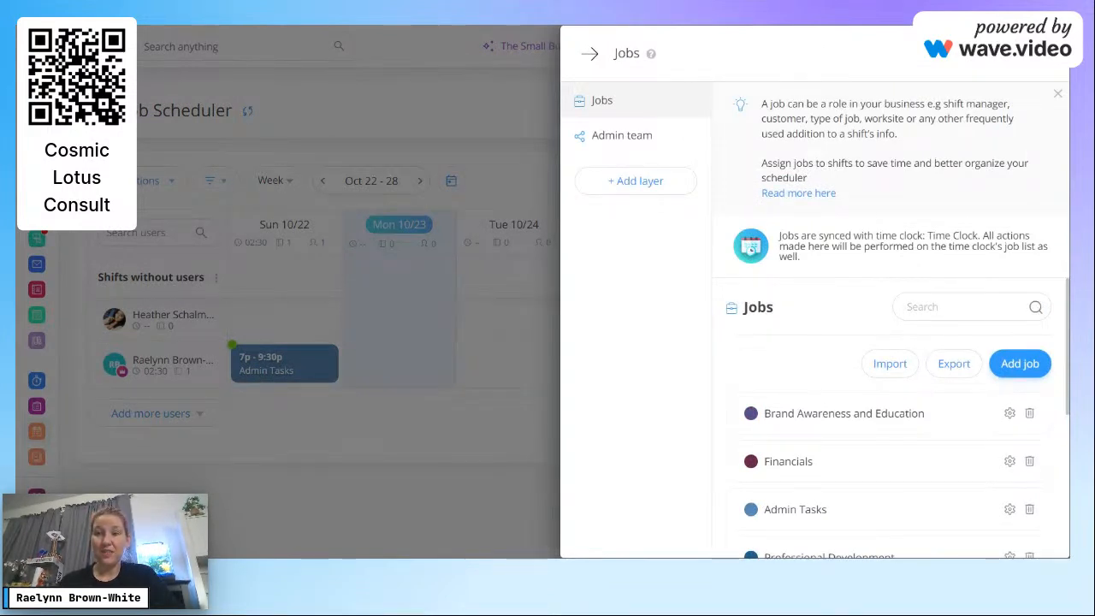
pyautogui.moveTo(1067, 221); pyautogui.dragTo(1067, 368)
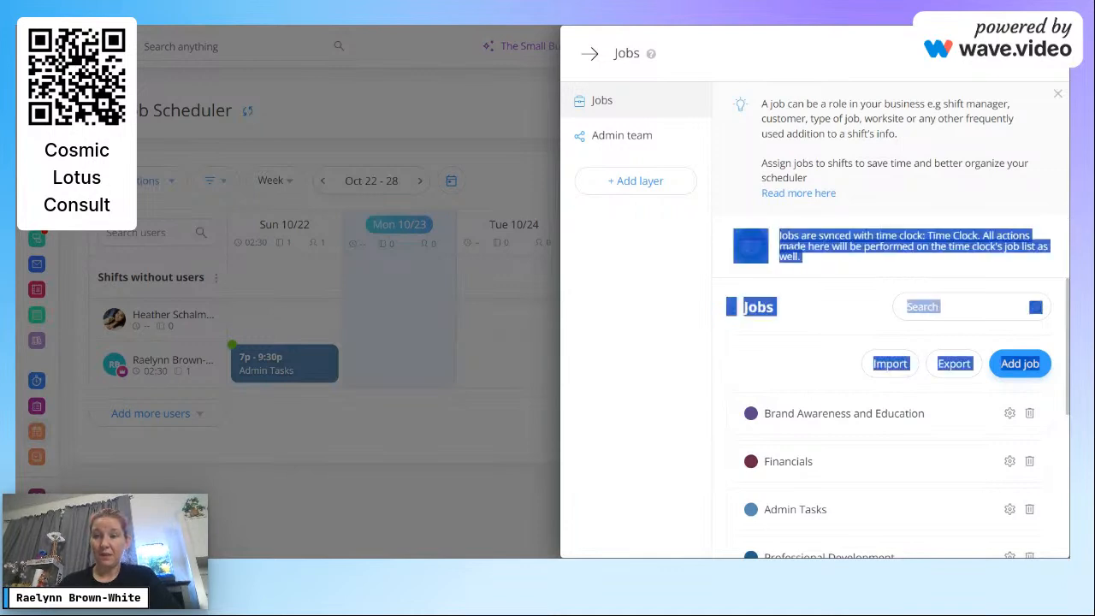
pyautogui.click(785, 342)
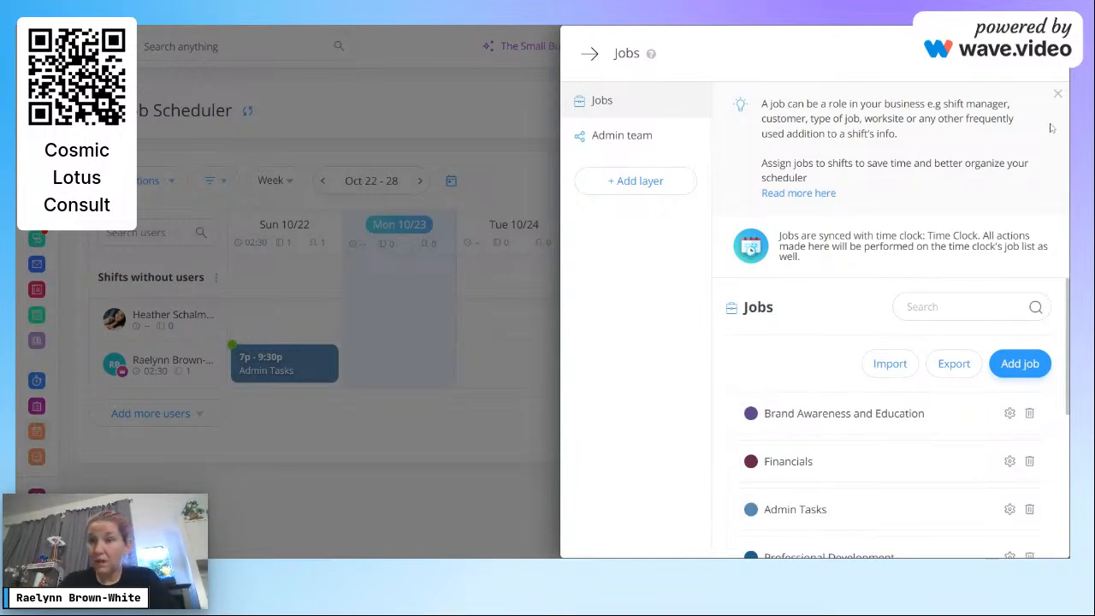
pyautogui.click(1057, 93)
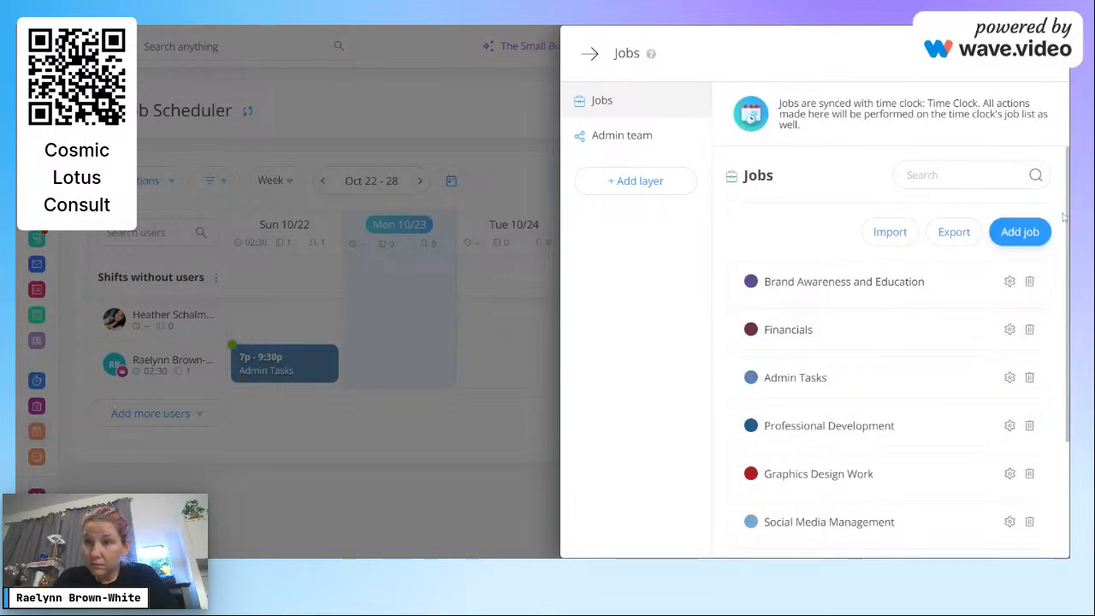
pyautogui.click(1020, 234)
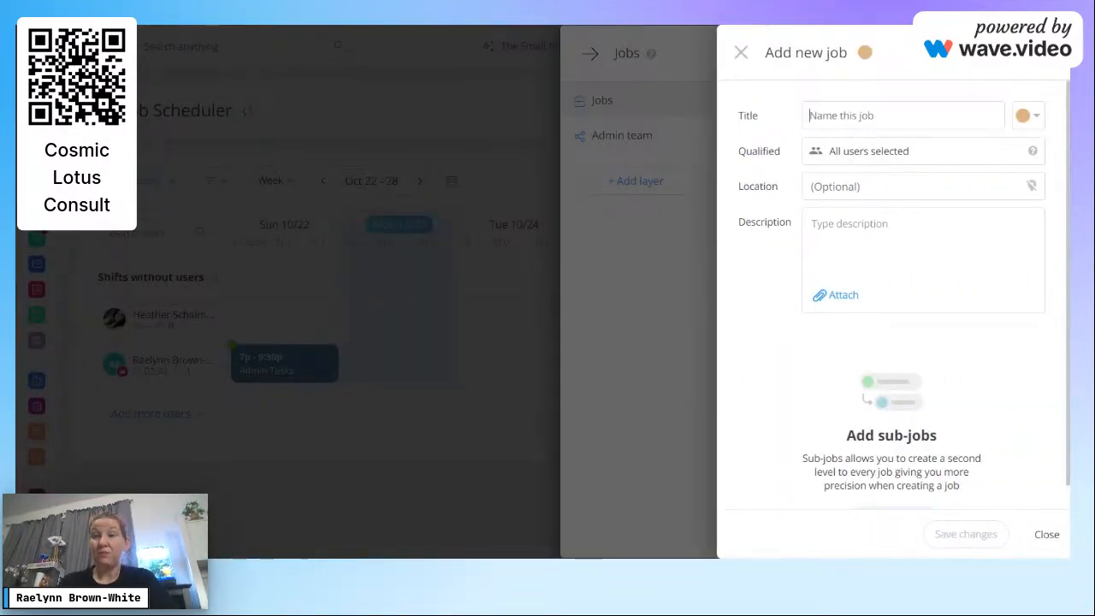
pyautogui.click(741, 52)
pyautogui.click(590, 54)
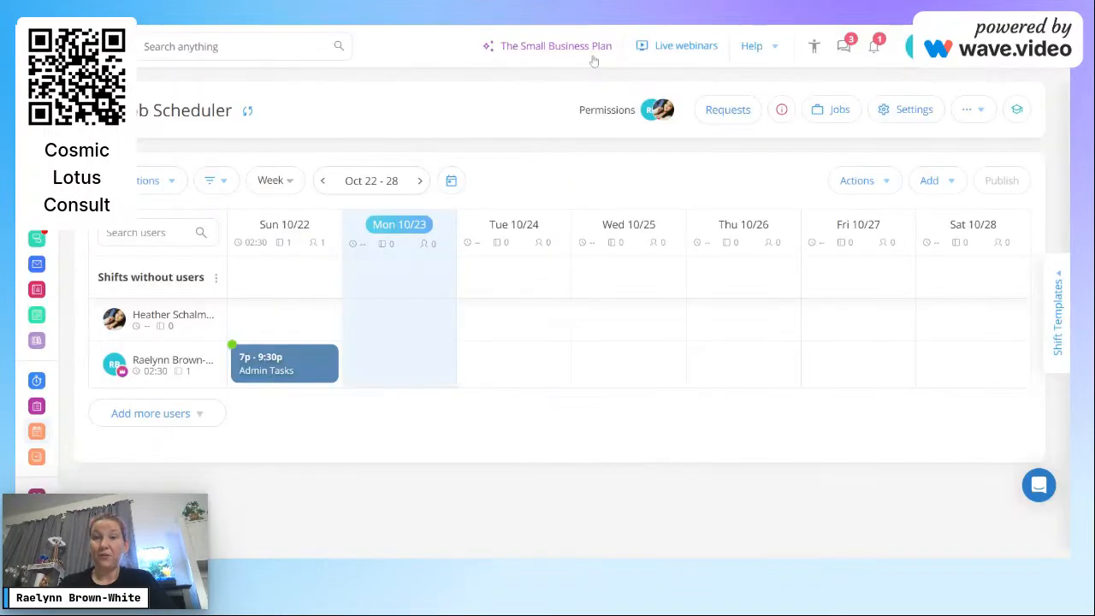
# Step: Create the Live Tutorials job for all users, described 'This is for all tutorials done Live'
pyautogui.click(828, 108)
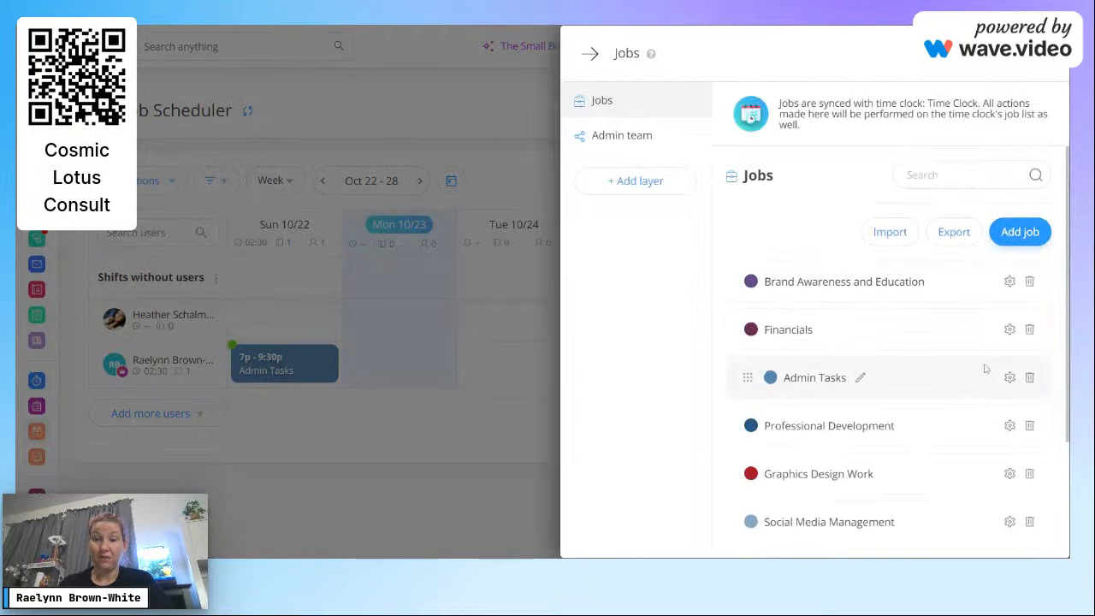
pyautogui.click(1020, 232)
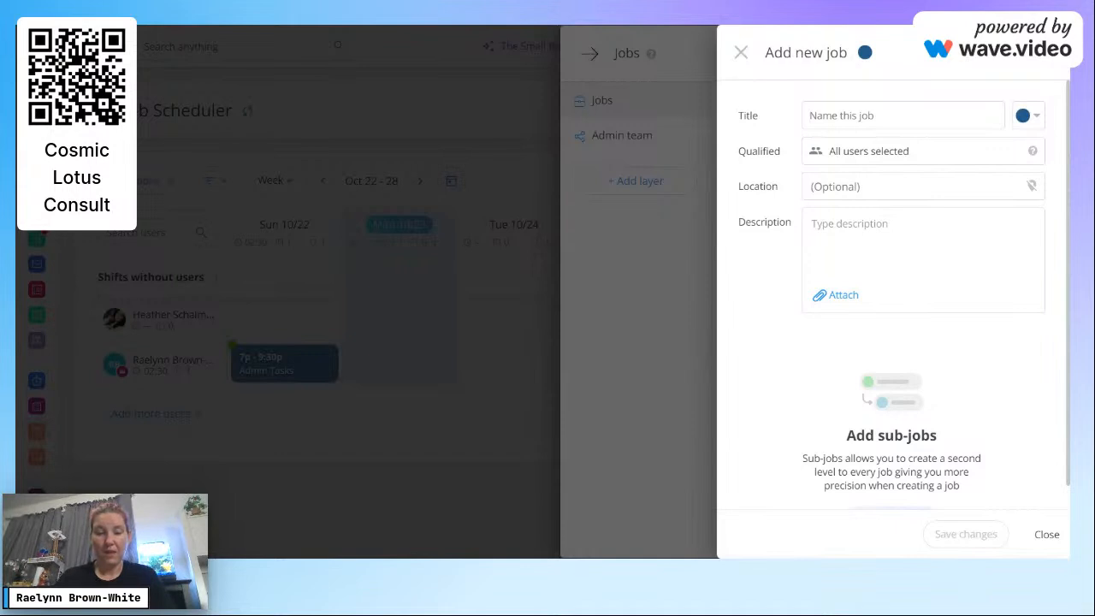
pyautogui.write('Live Tutorials')
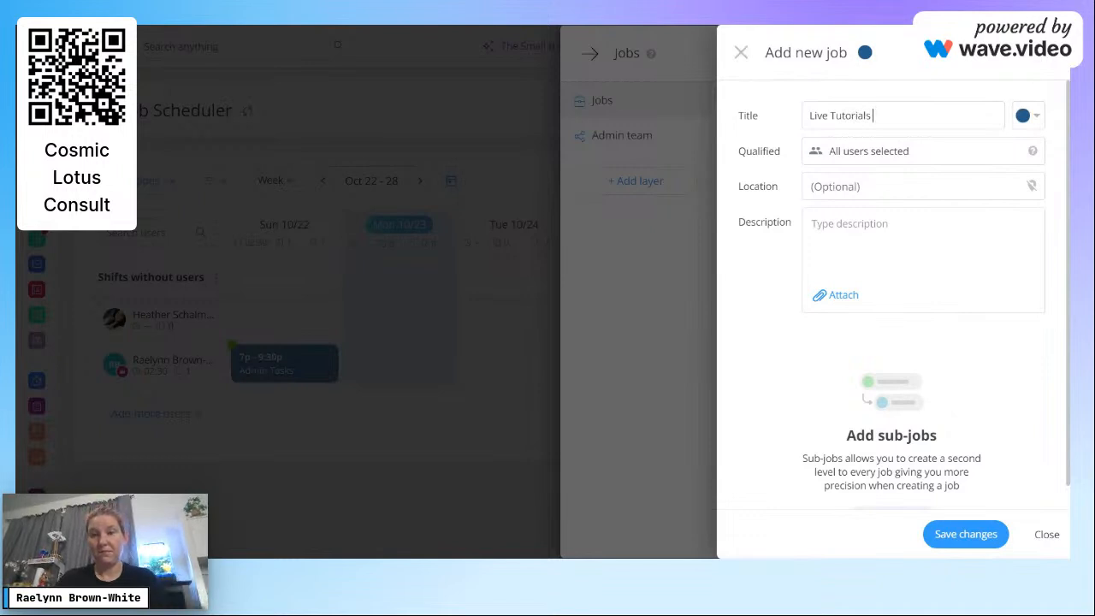
pyautogui.click(920, 163)
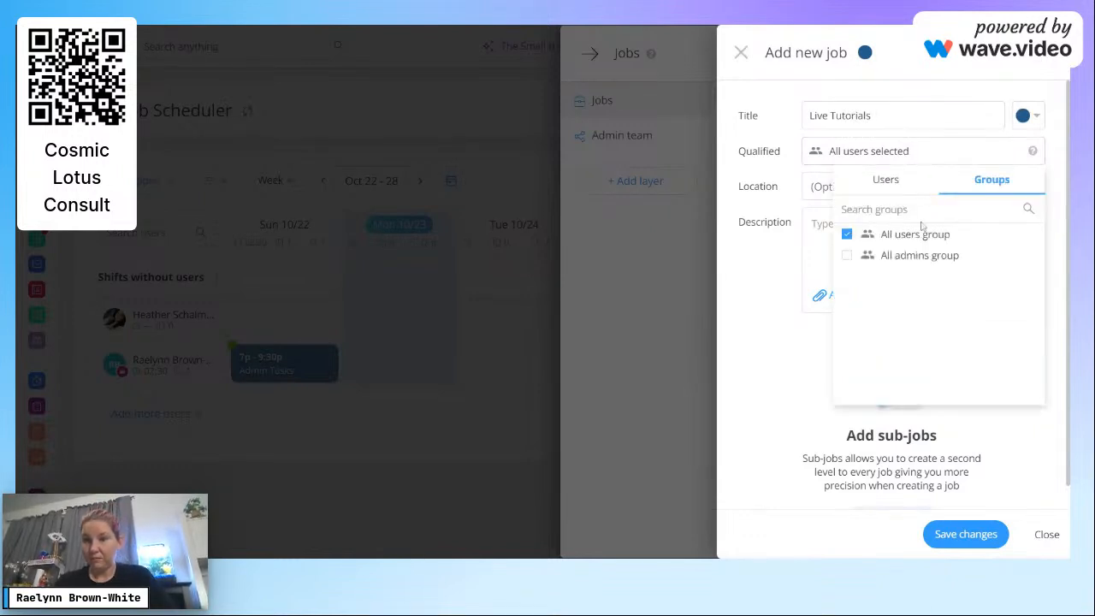
pyautogui.click(773, 358)
pyautogui.click(871, 236)
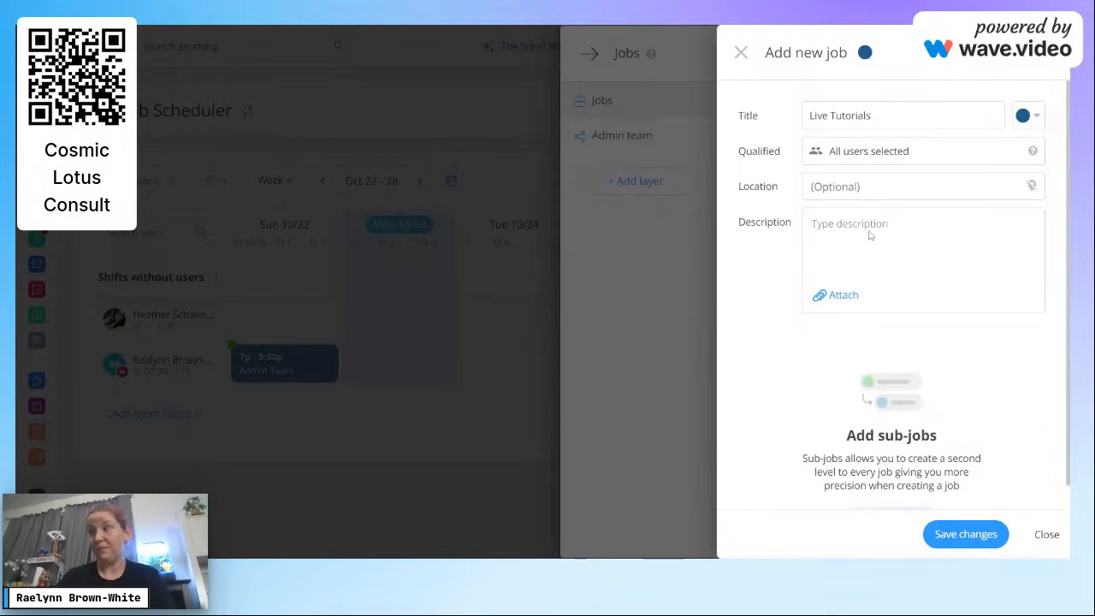
pyautogui.write('This is for all tu')
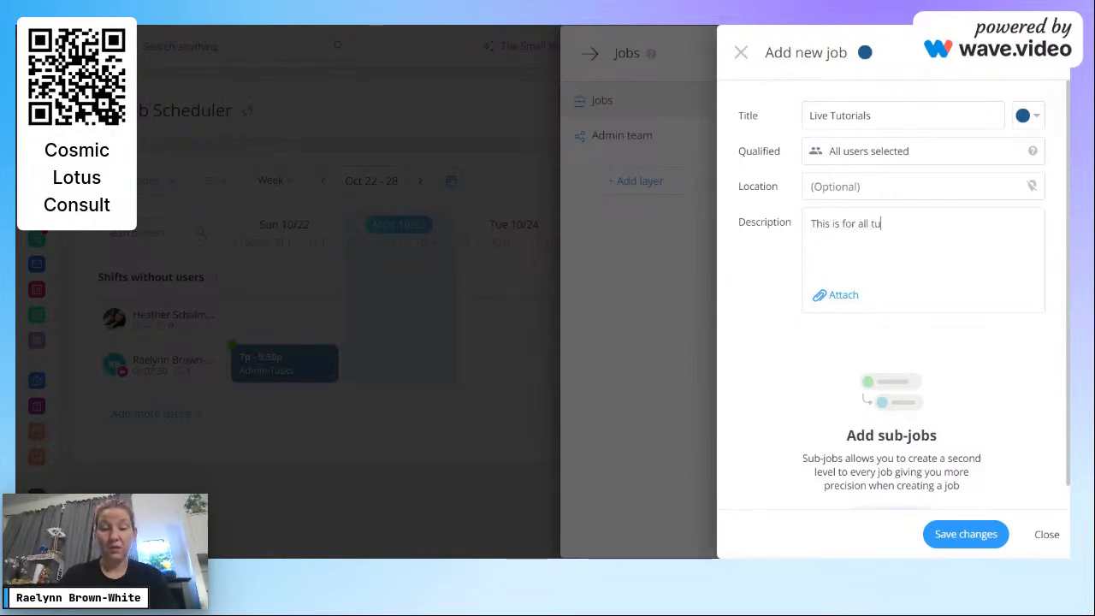
pyautogui.write('torials done Live')
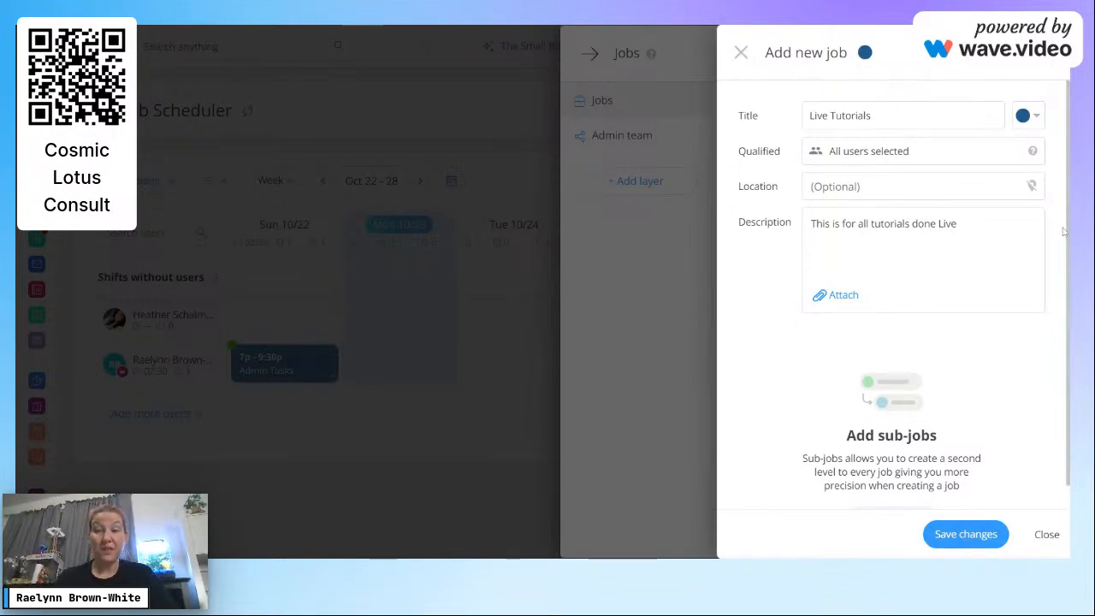
pyautogui.click(967, 539)
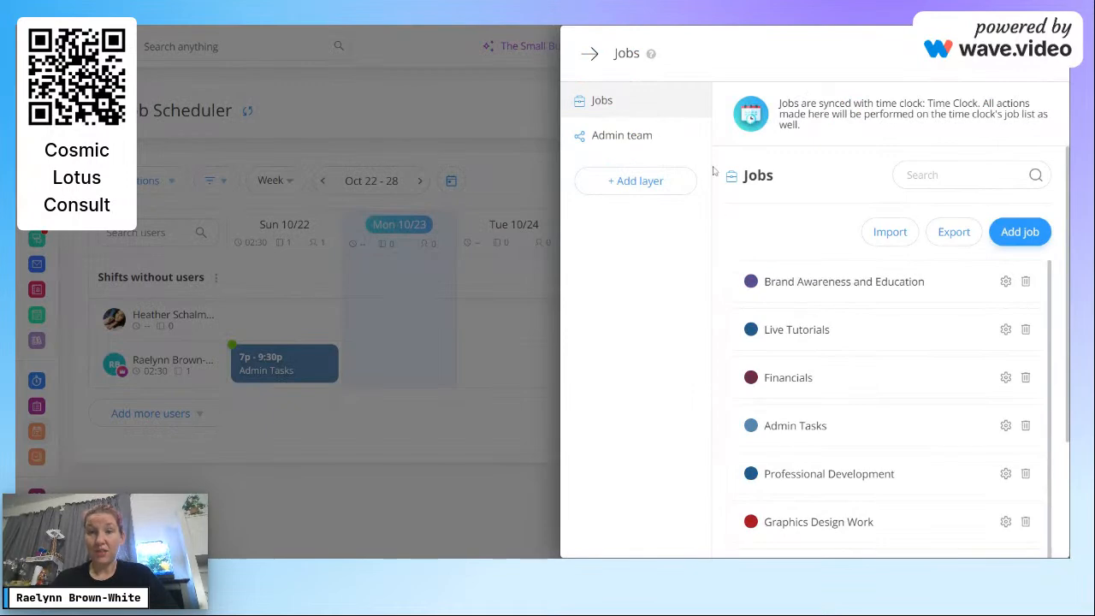
pyautogui.click(589, 54)
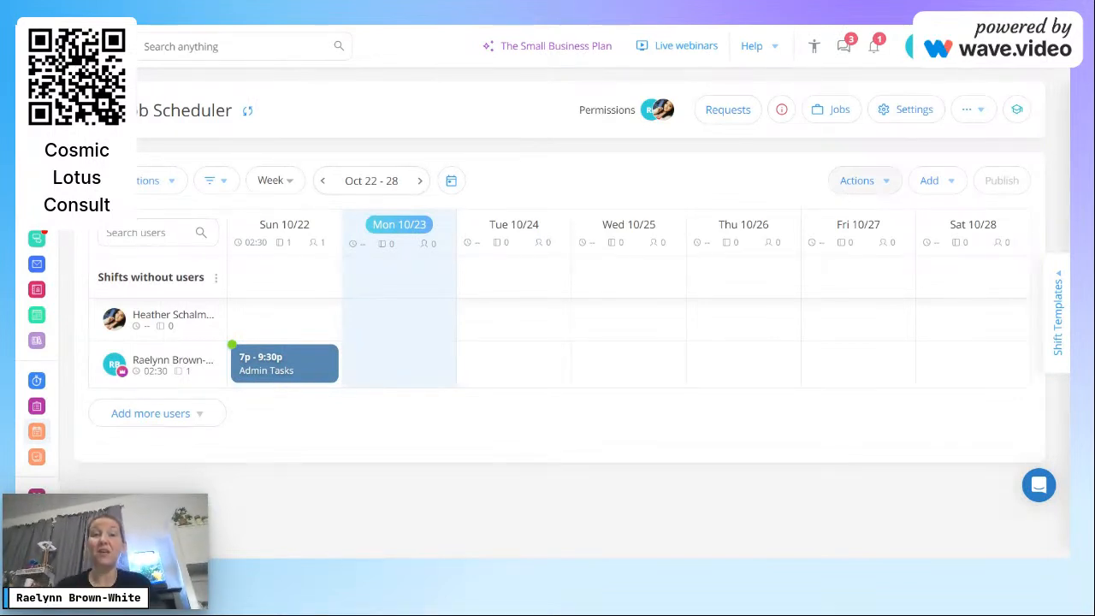
# Step: Open the scheduler settings and scroll through the available options
pyautogui.click(915, 120)
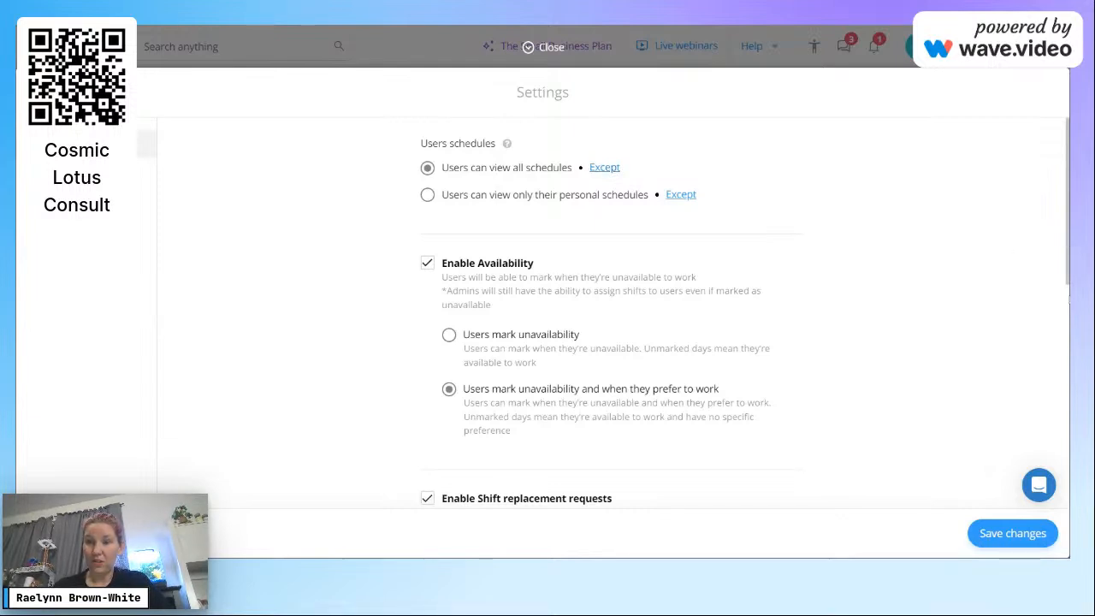
pyautogui.scroll(-3, 1068, 283)
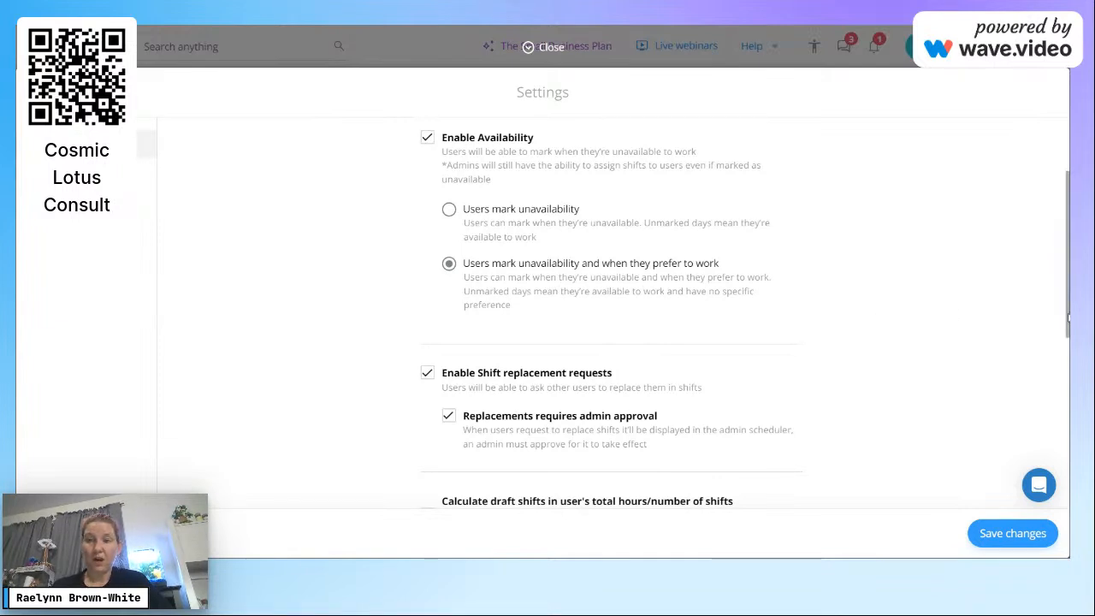
pyautogui.scroll(-3, 1068, 318)
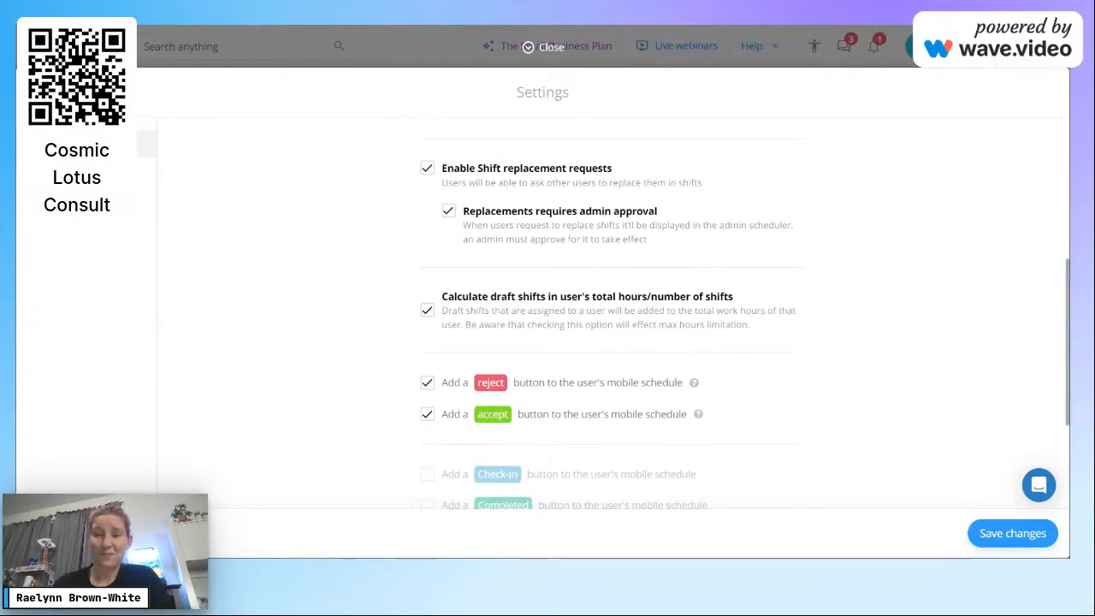
pyautogui.moveTo(1067, 309); pyautogui.dragTo(1065, 398)
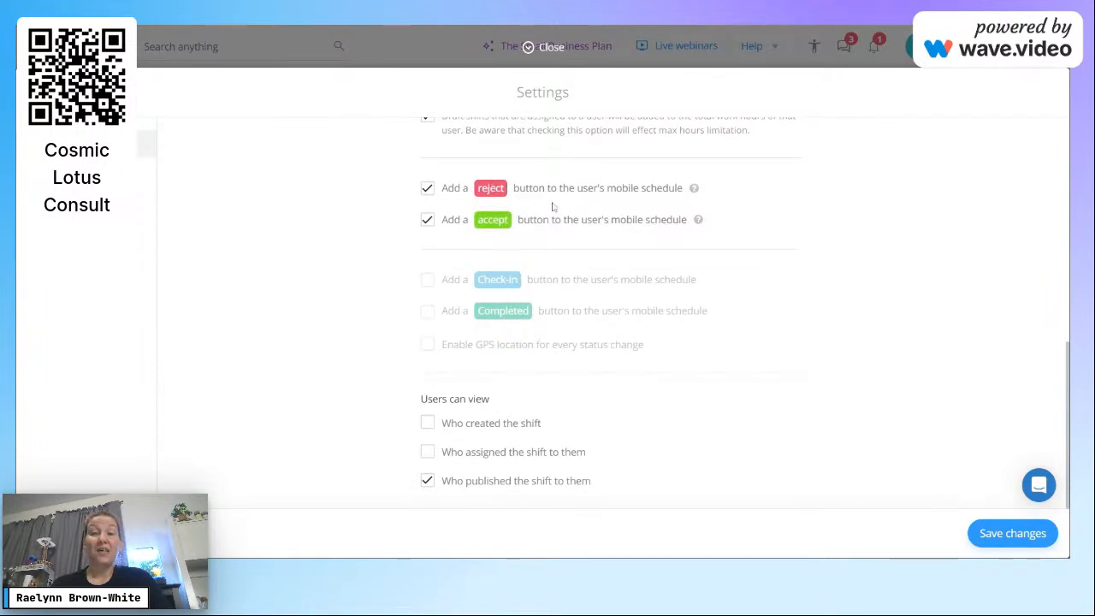
pyautogui.moveTo(502, 223)
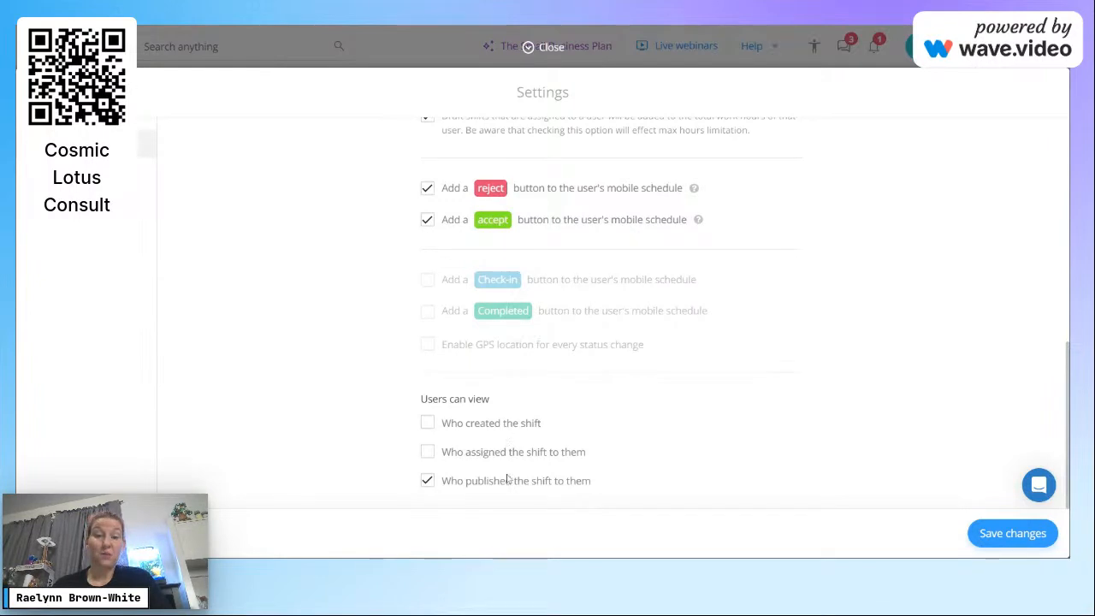
pyautogui.moveTo(455, 319)
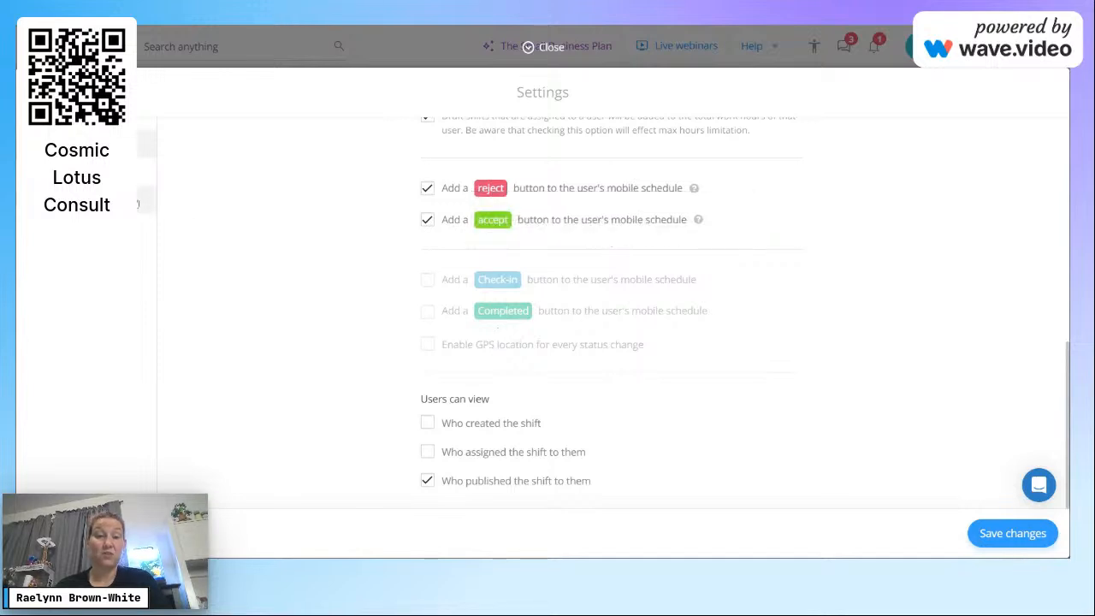
# Step: Leave the General time format at 12-hour, then move to Scheduler notifications
pyautogui.click(142, 171)
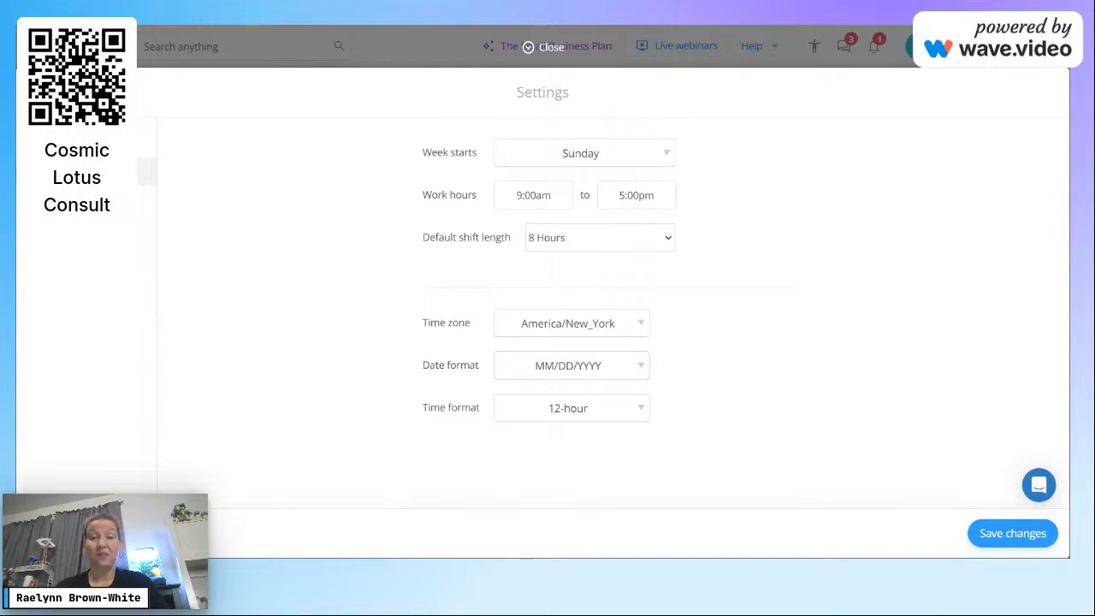
pyautogui.click(575, 415)
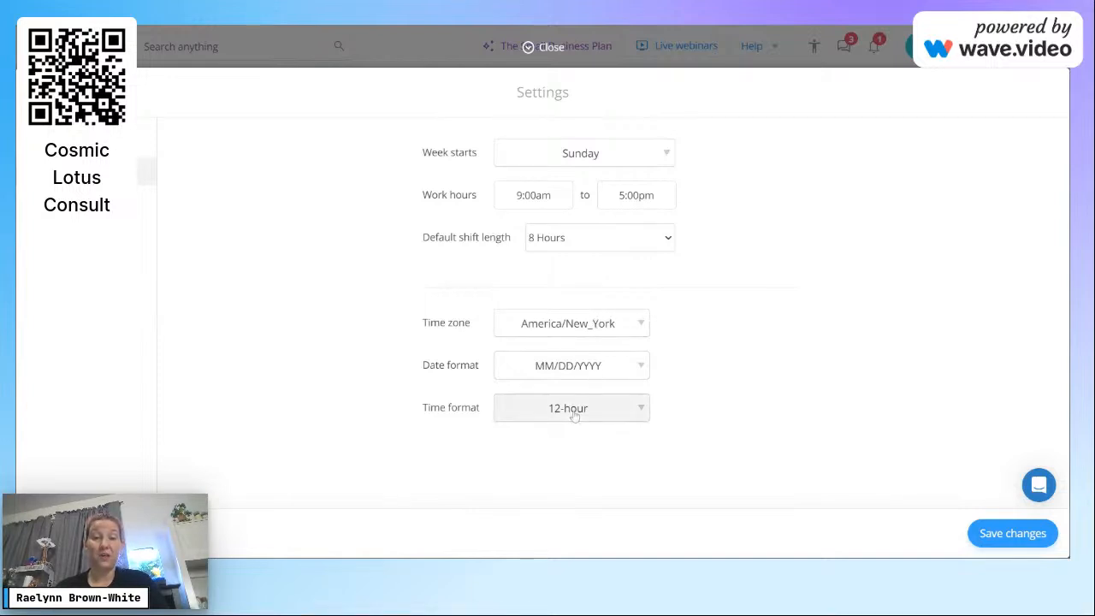
pyautogui.click(308, 395)
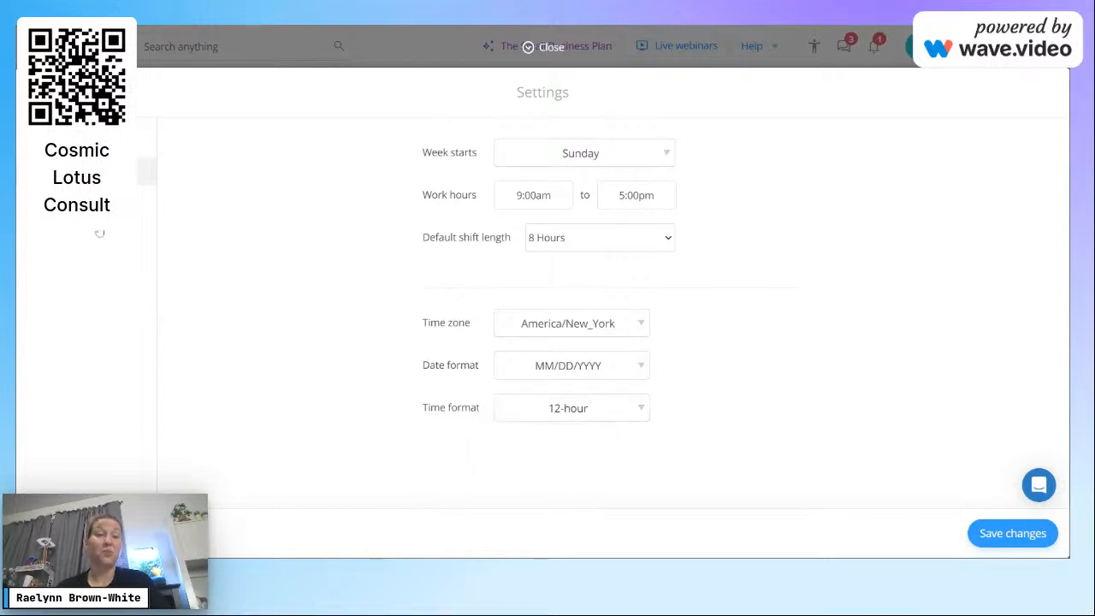
pyautogui.click(107, 201)
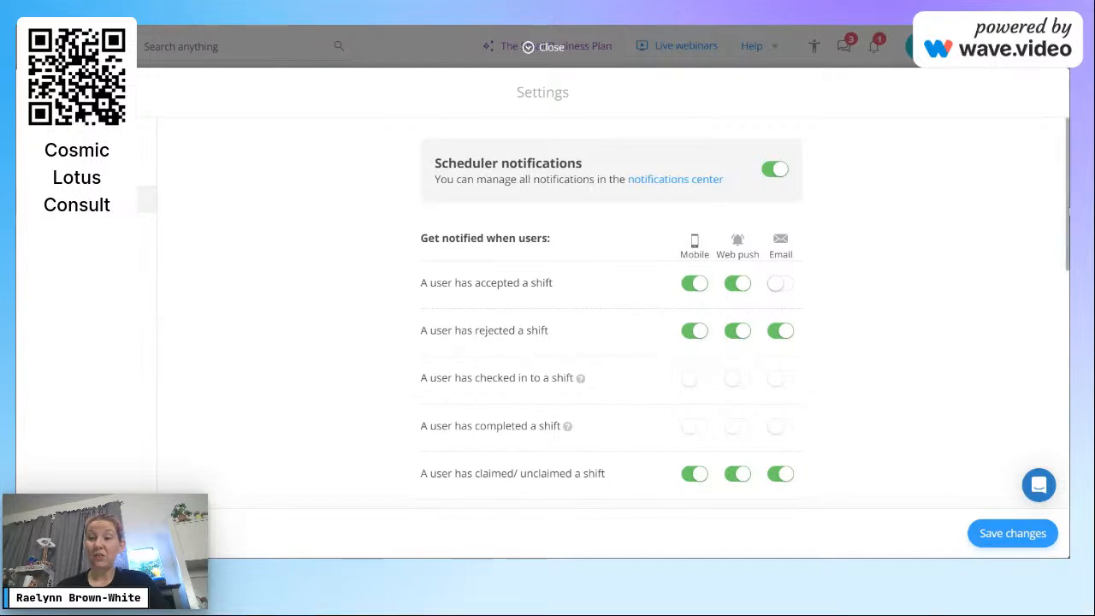
# Step: Review the notification toggles, then show the Limitations: 4 Days to reject, 2 Days to un-claim
pyautogui.scroll(-4, 1067, 212)
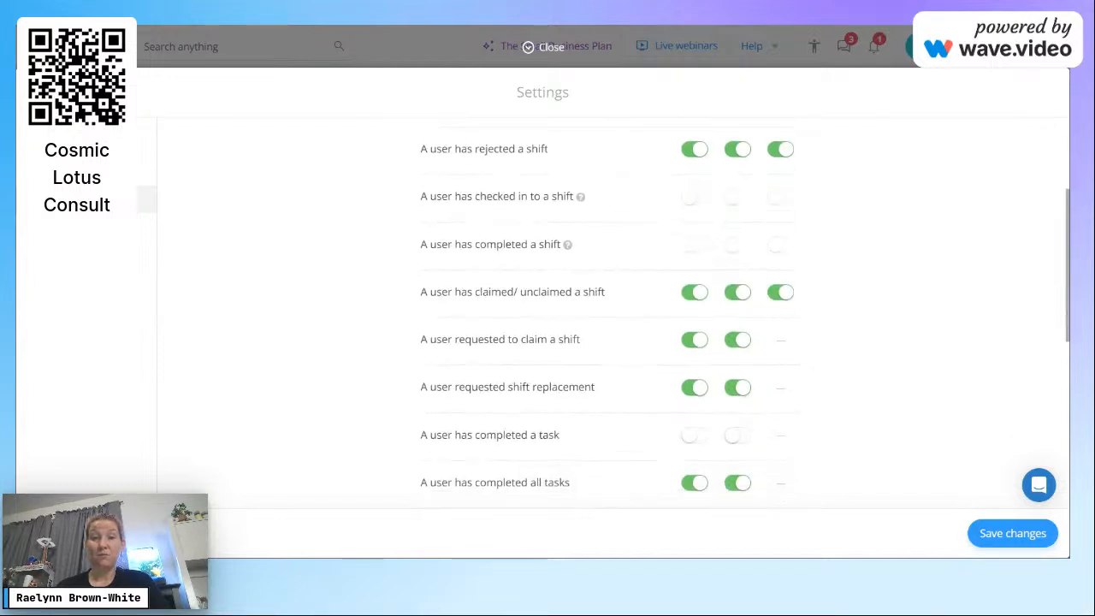
pyautogui.scroll(-4, 616, 314)
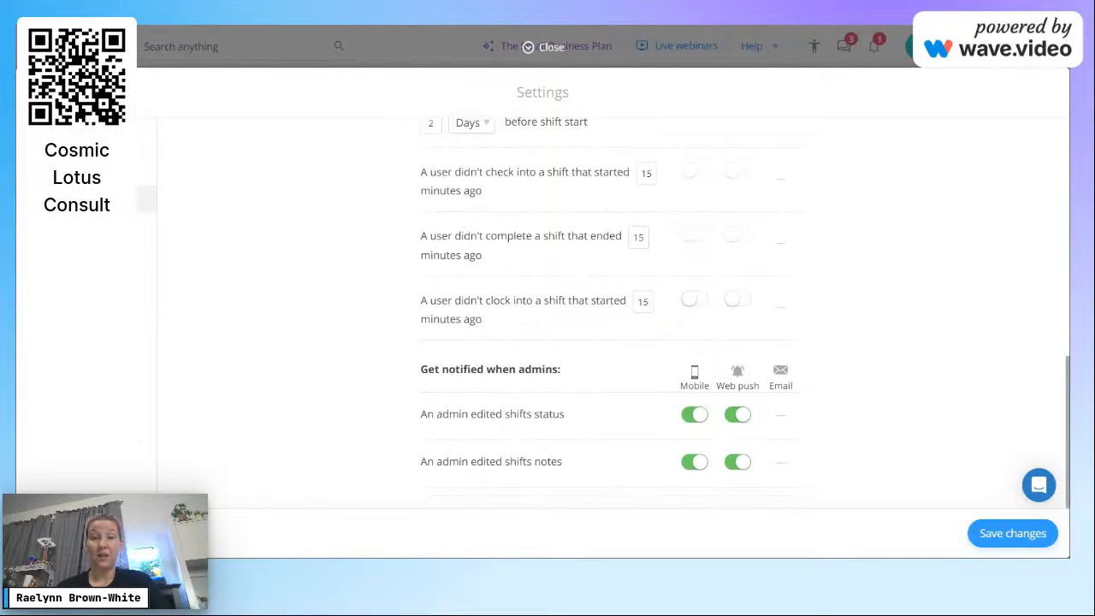
pyautogui.scroll(3, 1068, 366)
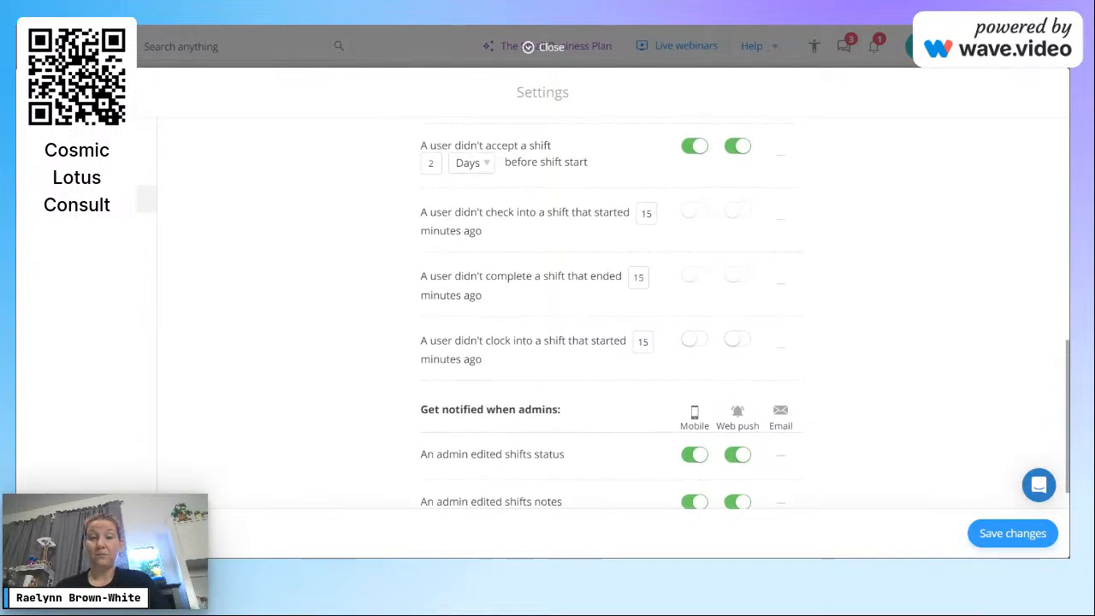
pyautogui.scroll(7, 1067, 365)
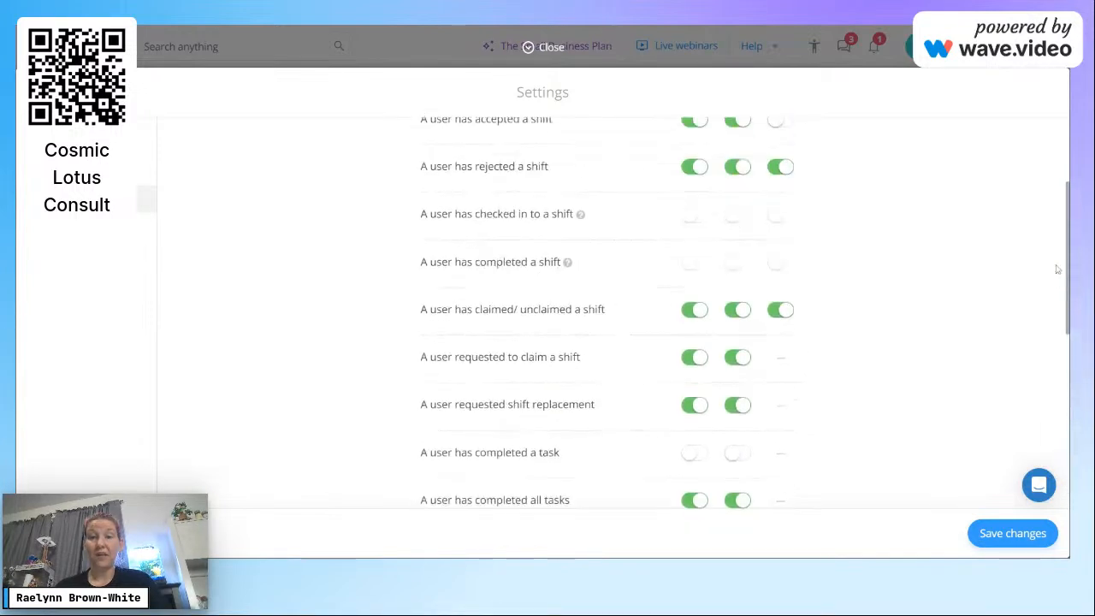
pyautogui.scroll(-1, 1044, 239)
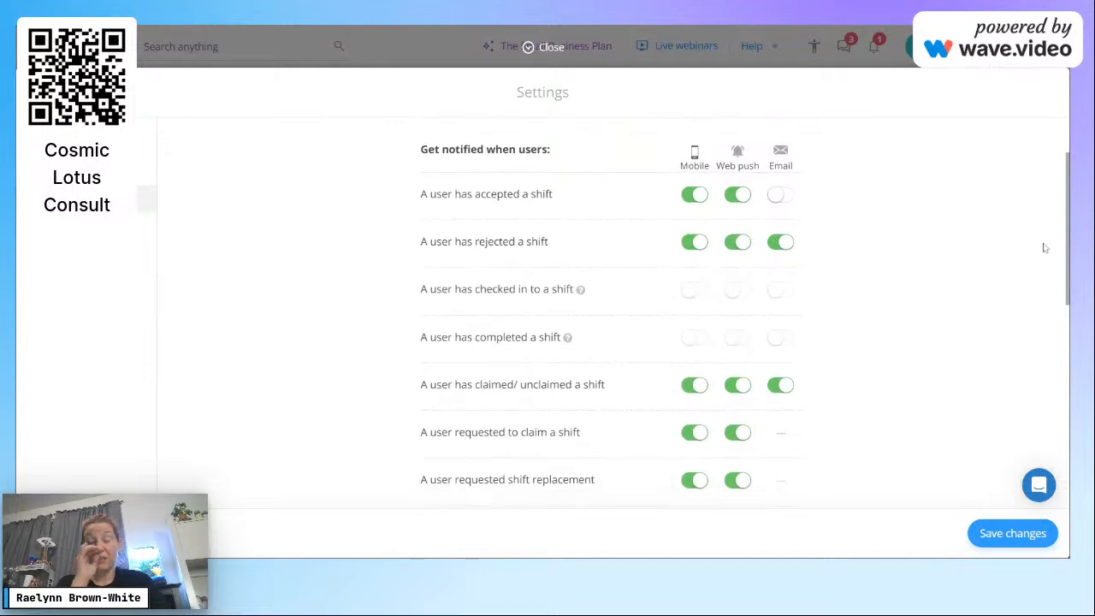
pyautogui.scroll(-2, 1051, 273)
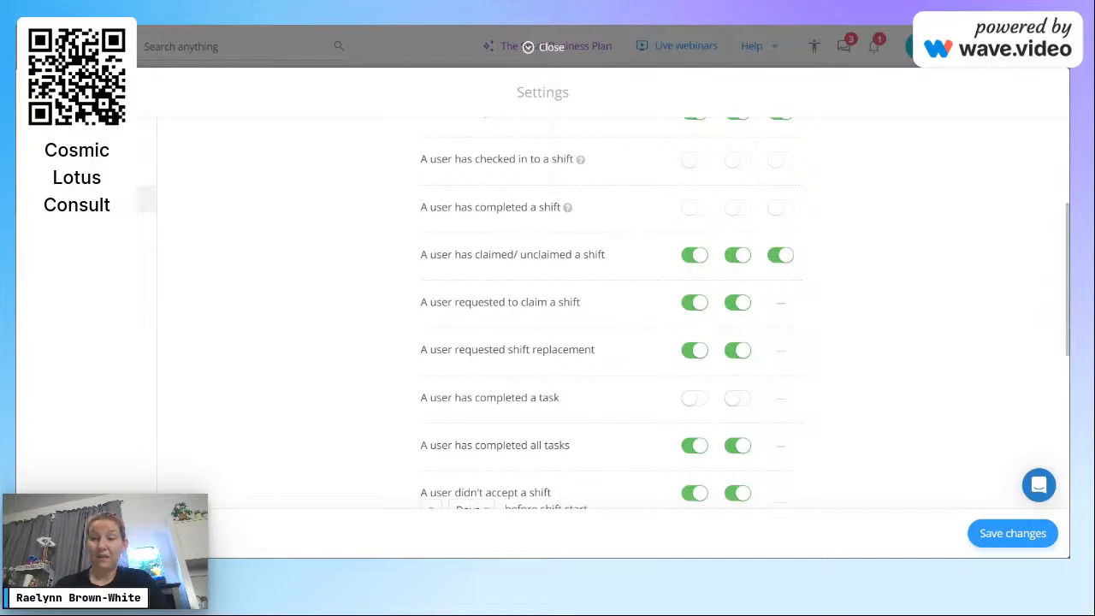
pyautogui.moveTo(1068, 351); pyautogui.dragTo(1067, 445)
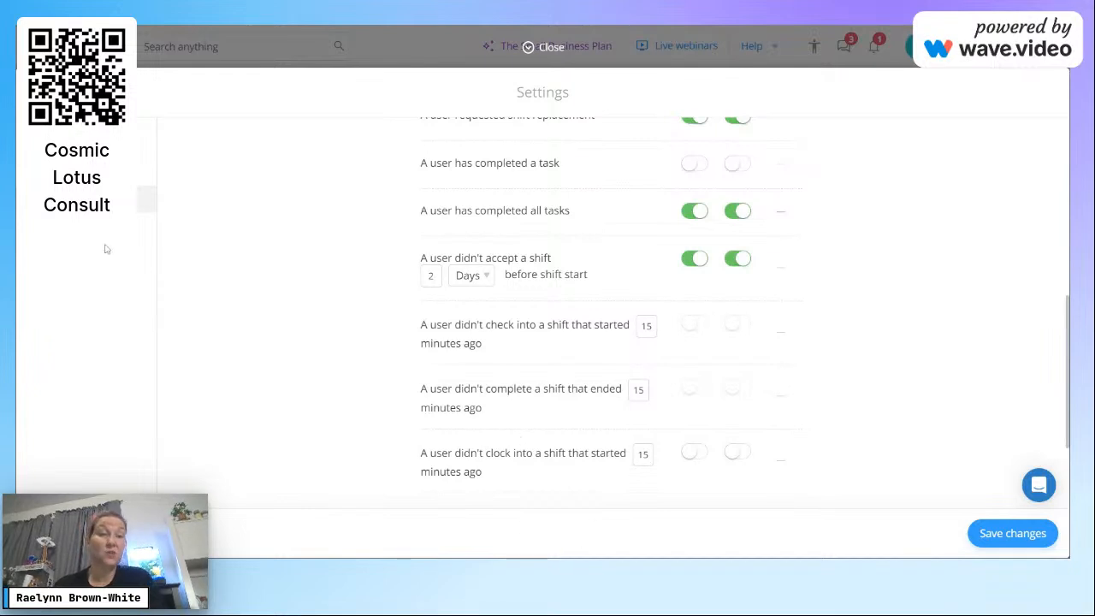
pyautogui.click(82, 231)
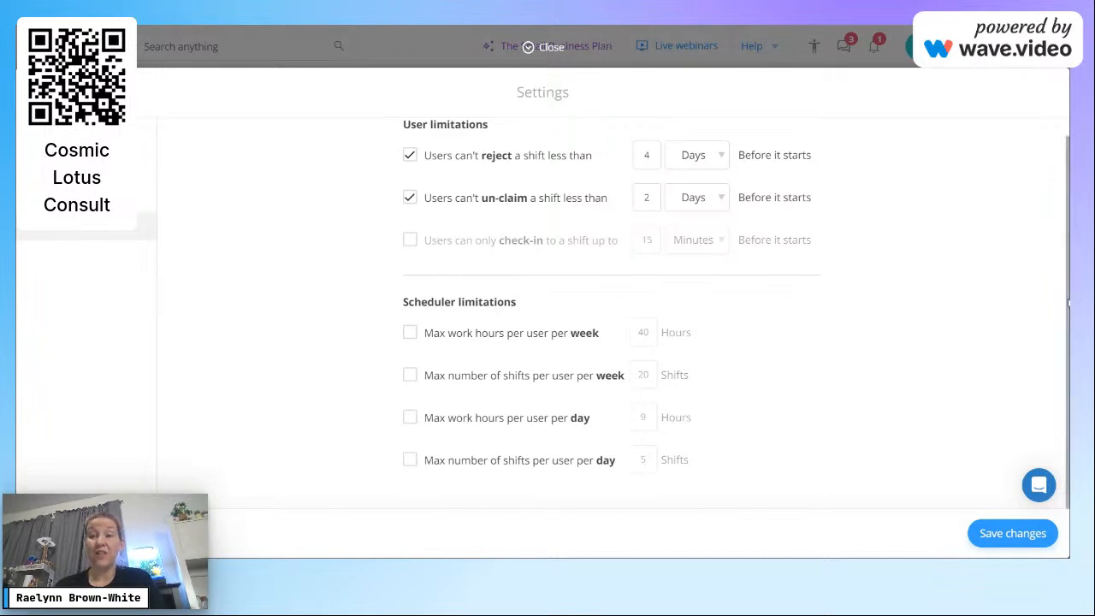
# Step: Review the weekly limitation rows and save the settings, returning to the Oct 22 – 28 week
pyautogui.scroll(1, 736, 313)
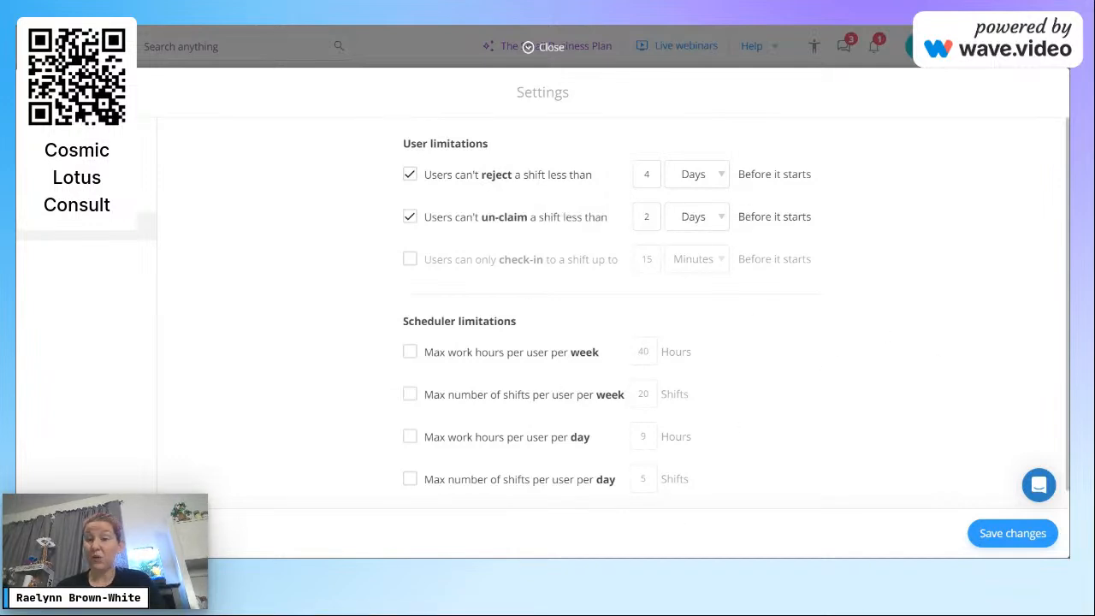
pyautogui.moveTo(401, 318); pyautogui.dragTo(693, 395)
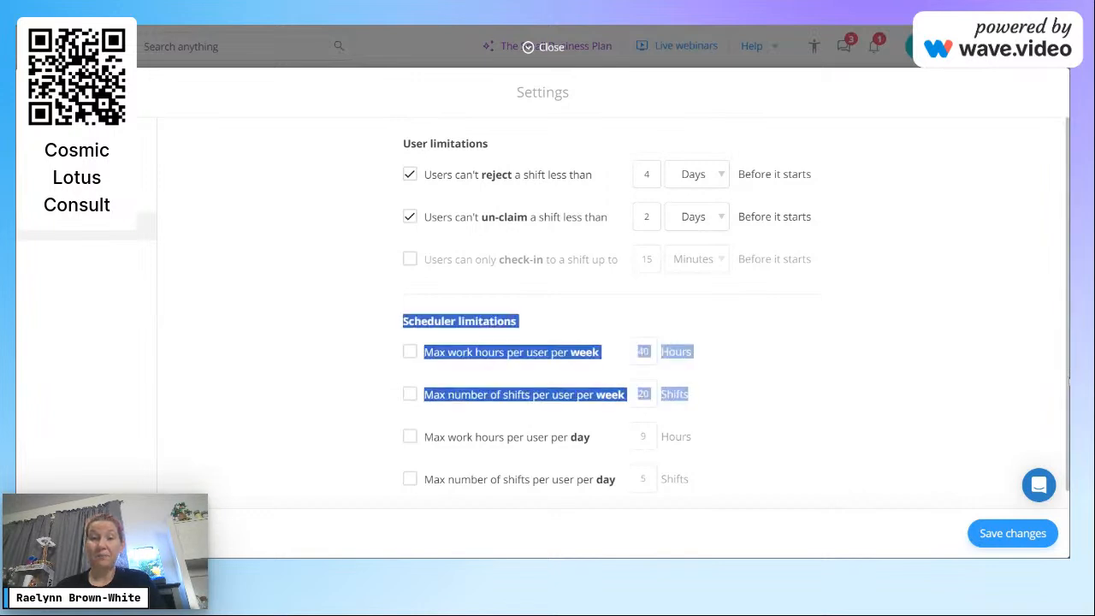
pyautogui.click(899, 353)
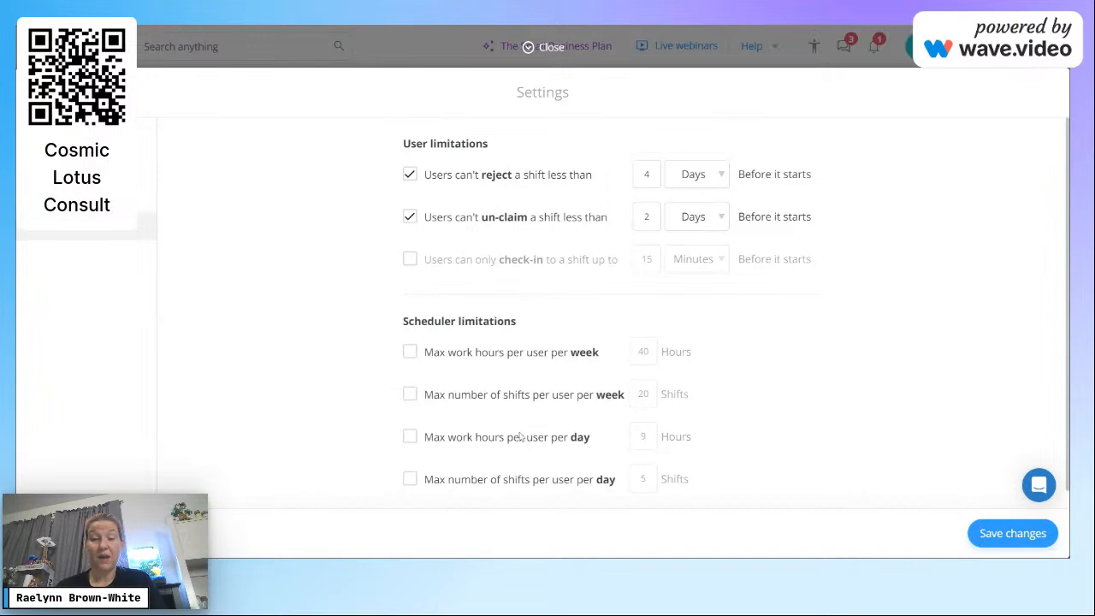
pyautogui.click(1003, 536)
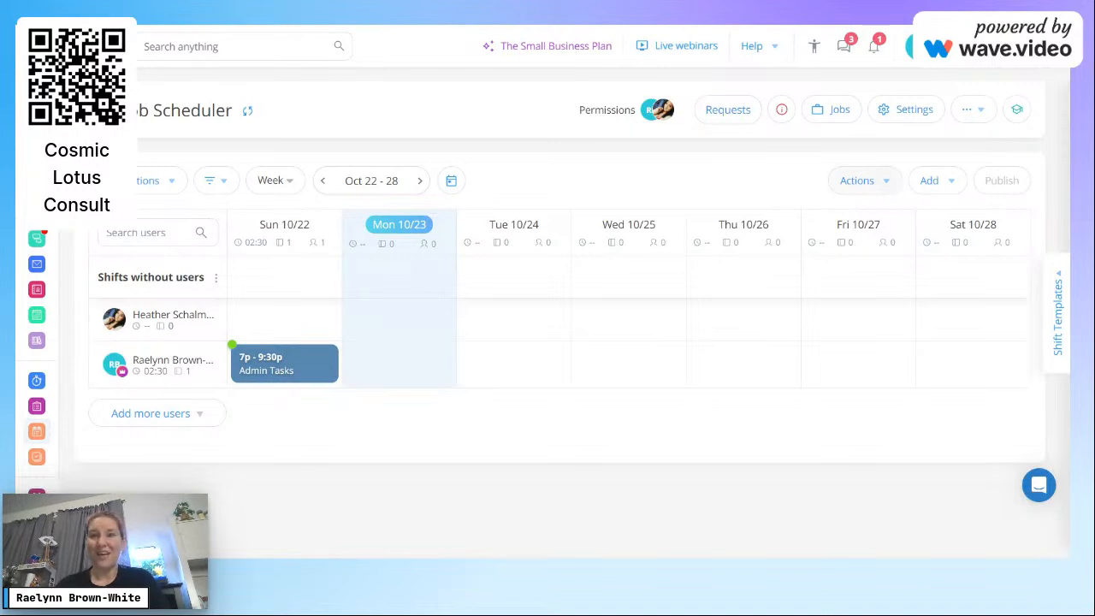
# Step: Glance at the Shift Templates panel, close it, and reopen the Add shift options
pyautogui.click(921, 188)
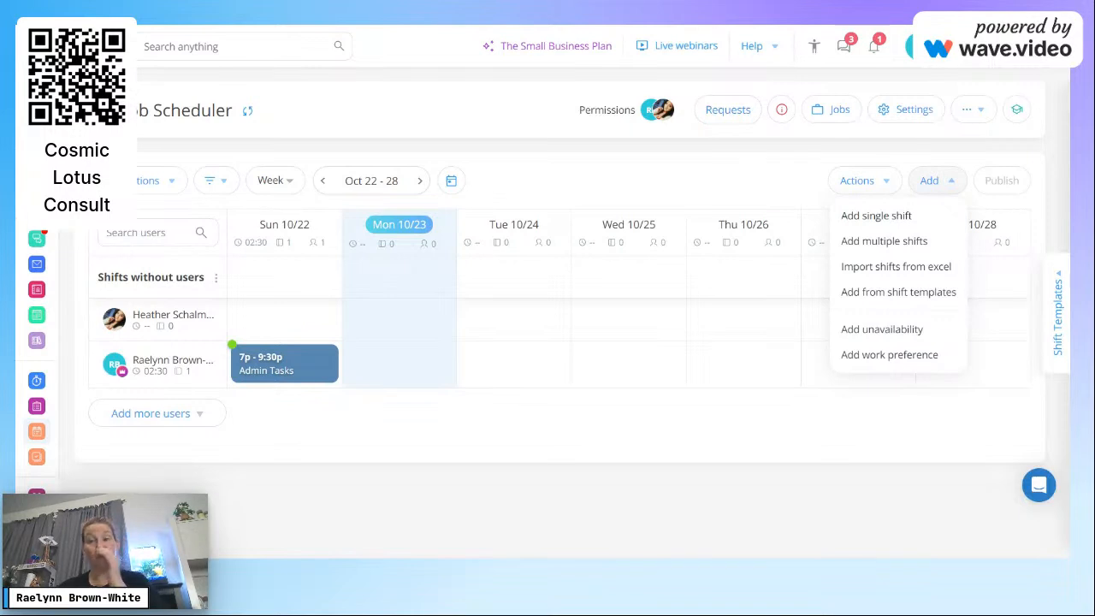
pyautogui.click(1059, 295)
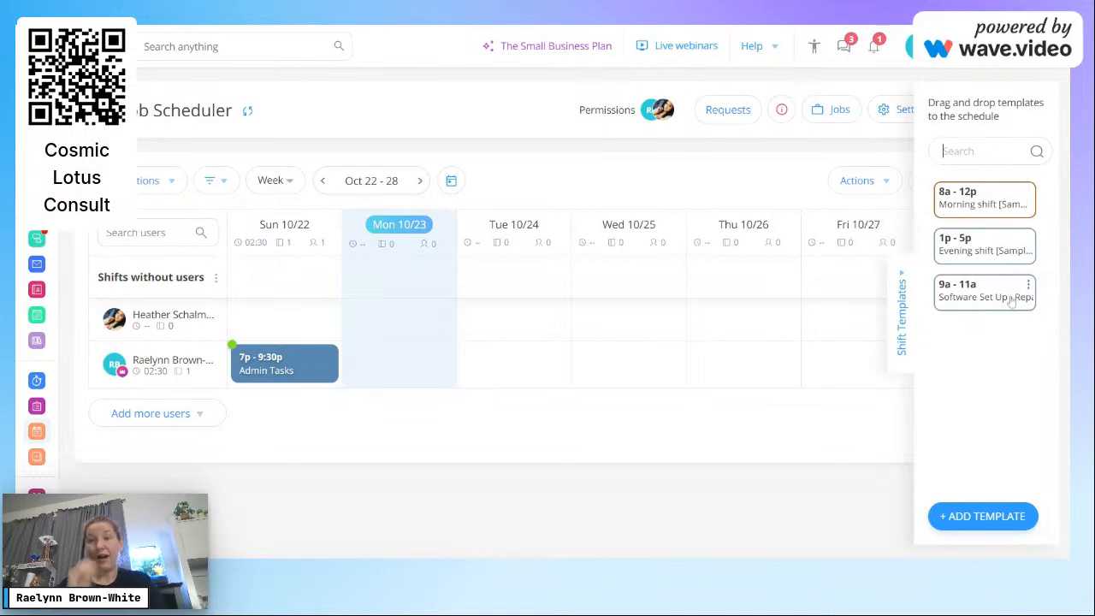
pyautogui.click(903, 278)
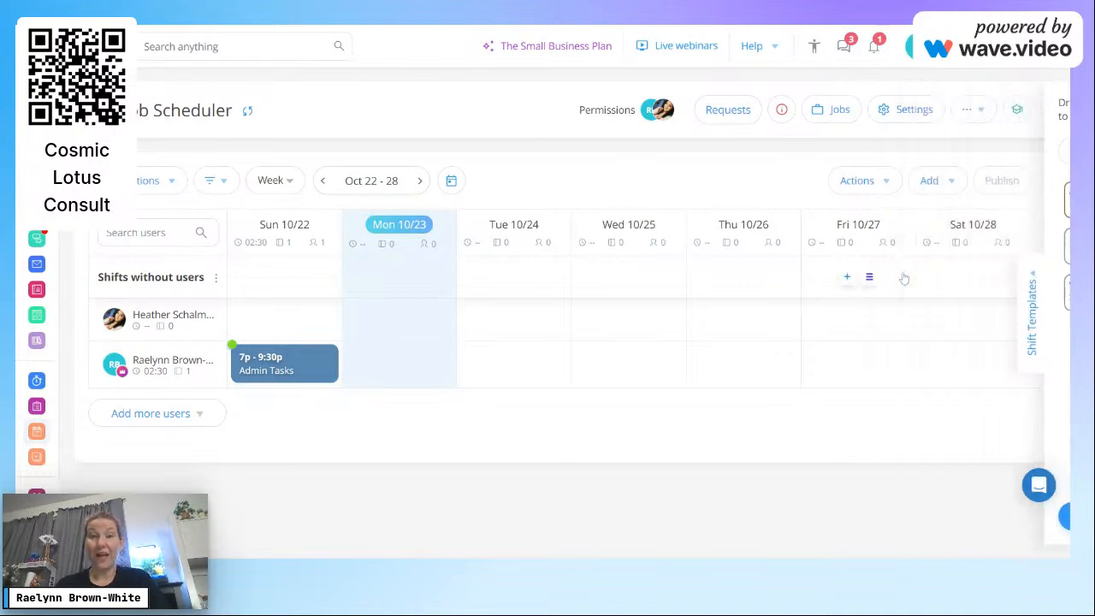
pyautogui.click(934, 181)
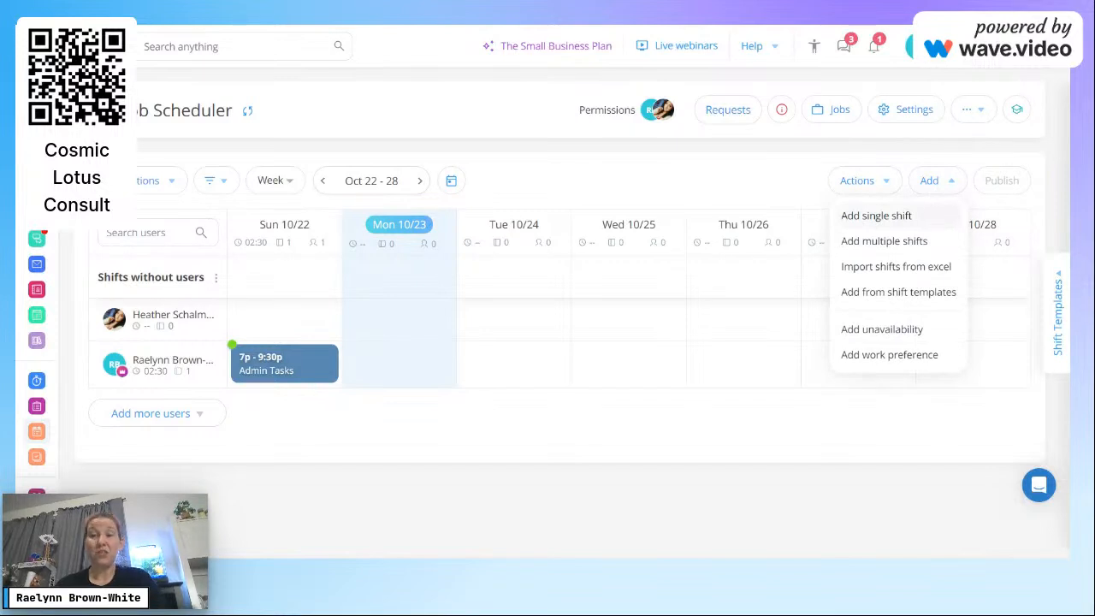
# Step: Draft a Mon 10/23 9:00am–5:00pm Live Tutorials shift with the Brand Awareness and Education admin team
pyautogui.click(931, 219)
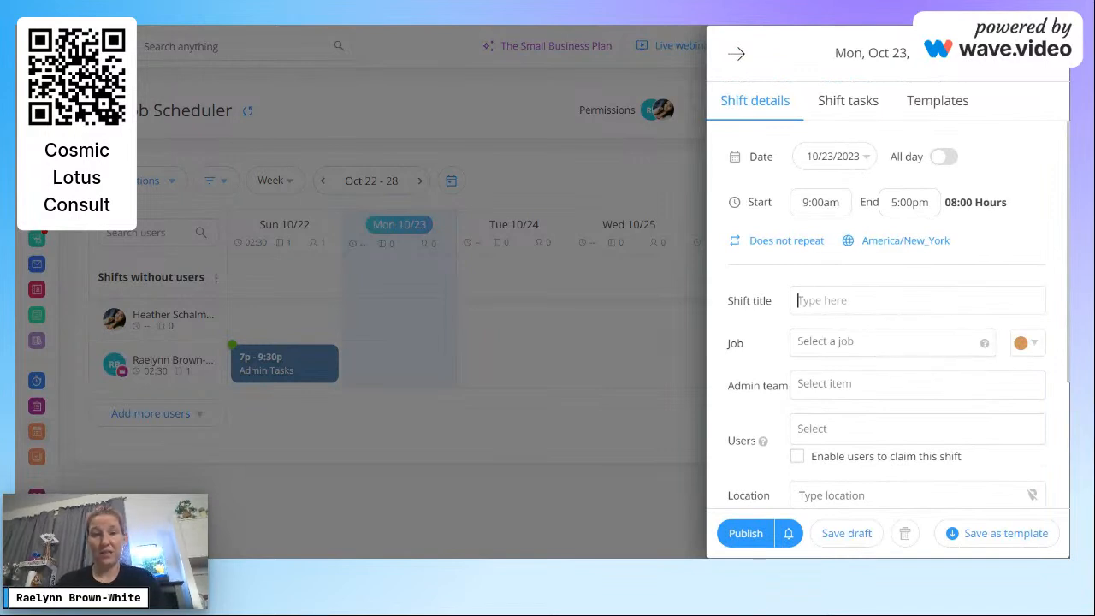
pyautogui.write('L')
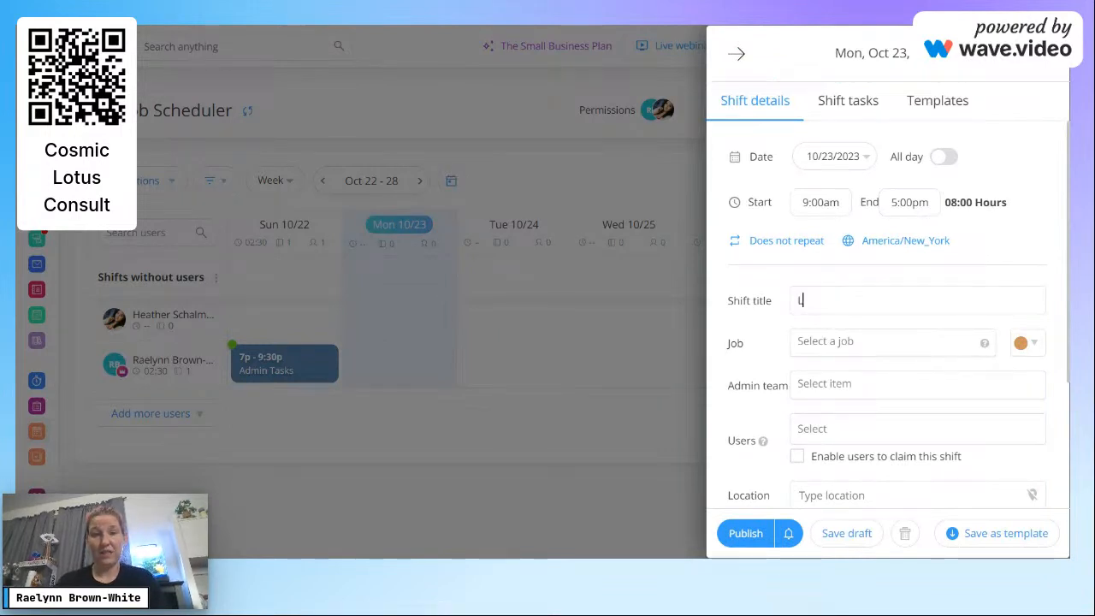
pyautogui.write('ive Tutorials')
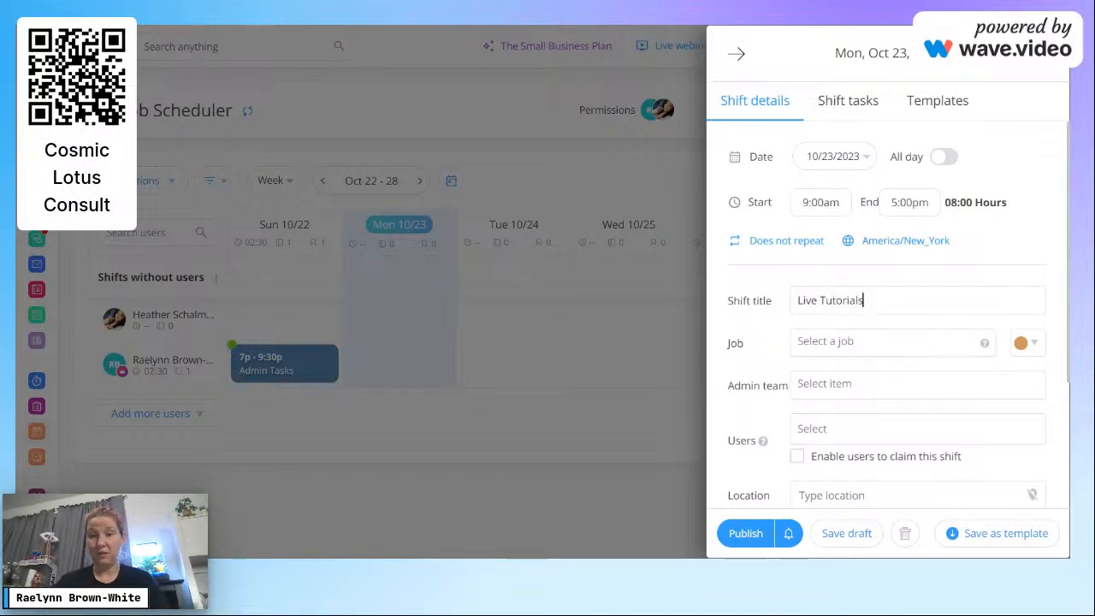
pyautogui.click(862, 344)
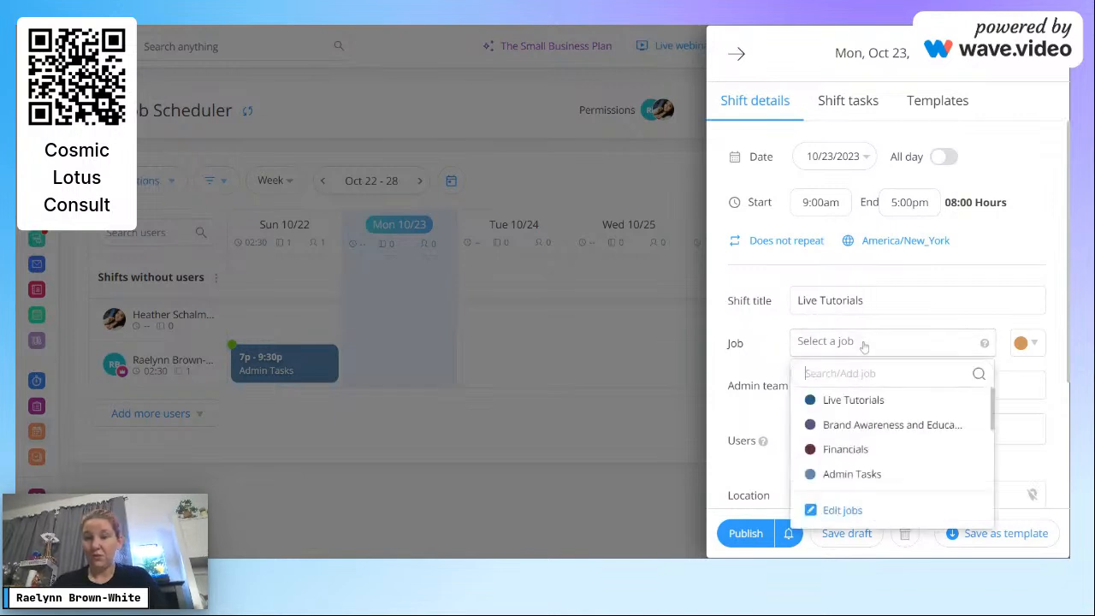
pyautogui.click(877, 401)
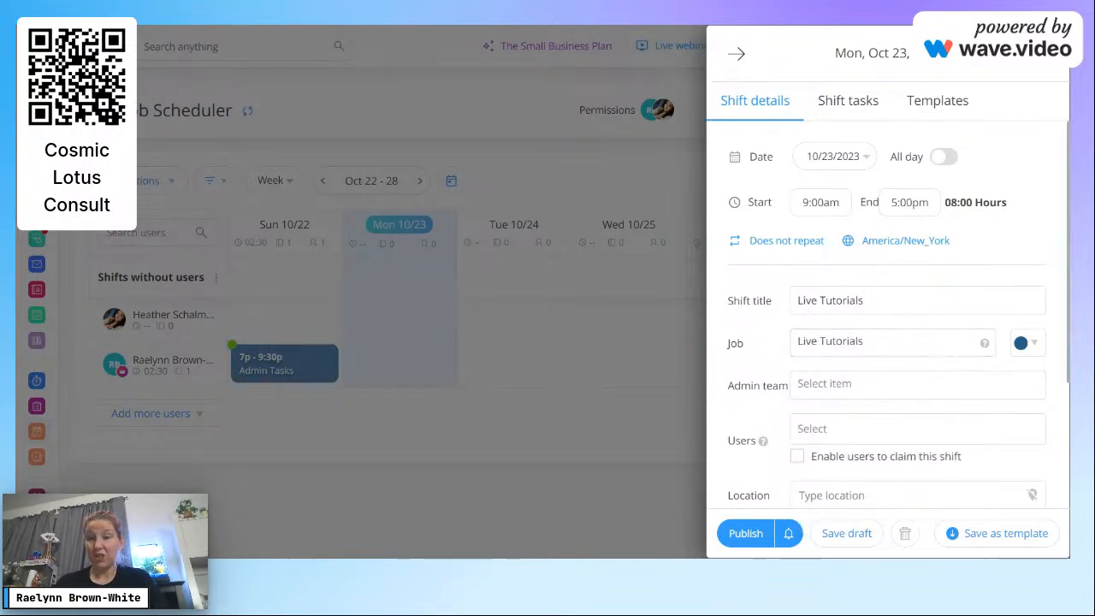
pyautogui.moveTo(1067, 346); pyautogui.dragTo(1066, 438)
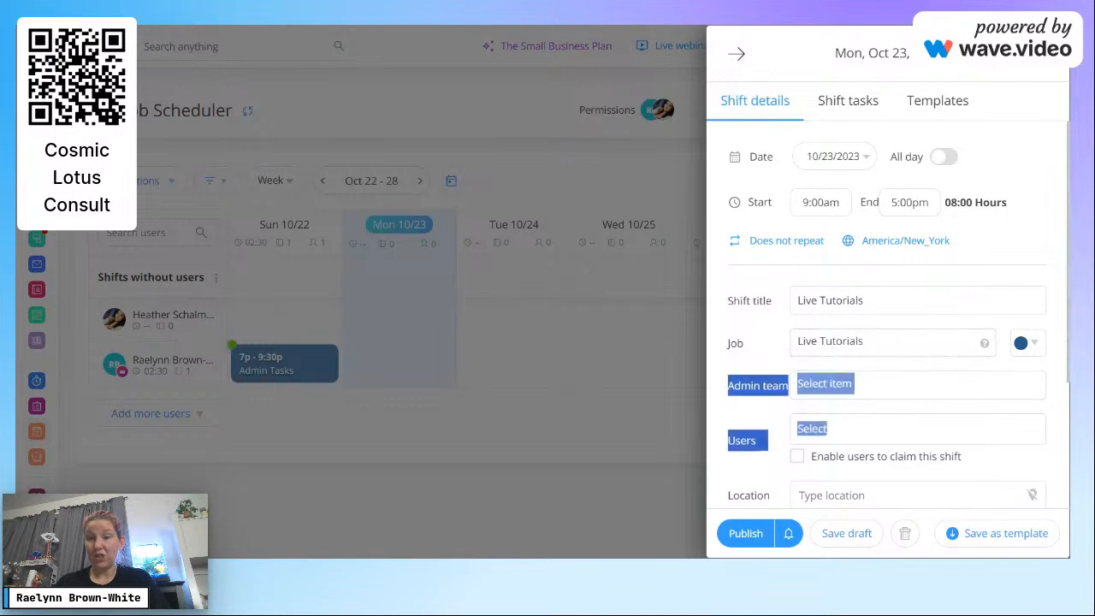
pyautogui.click(882, 384)
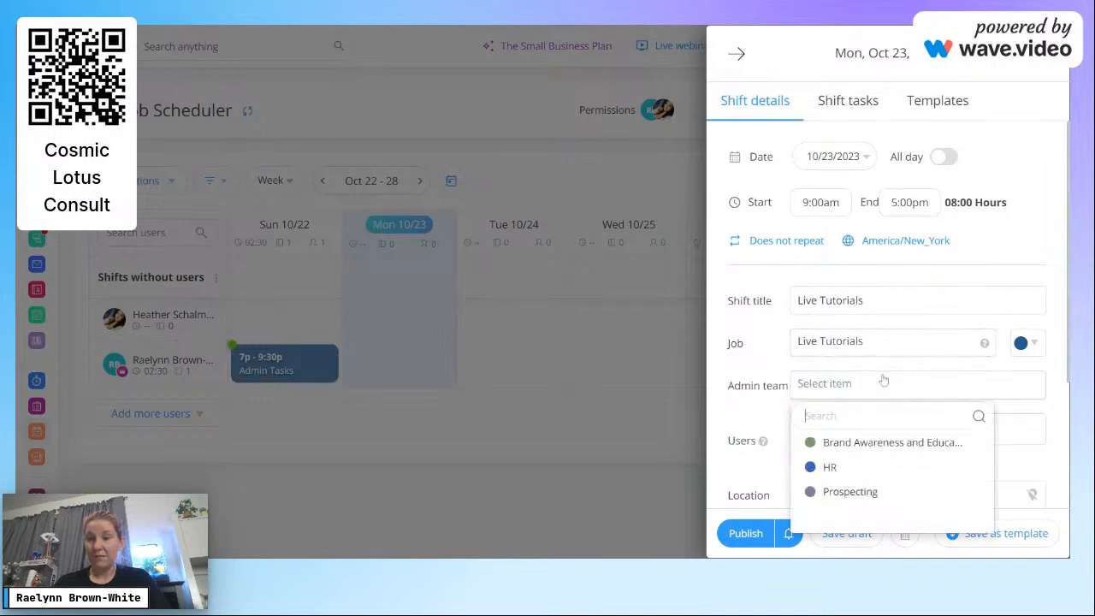
pyautogui.click(887, 443)
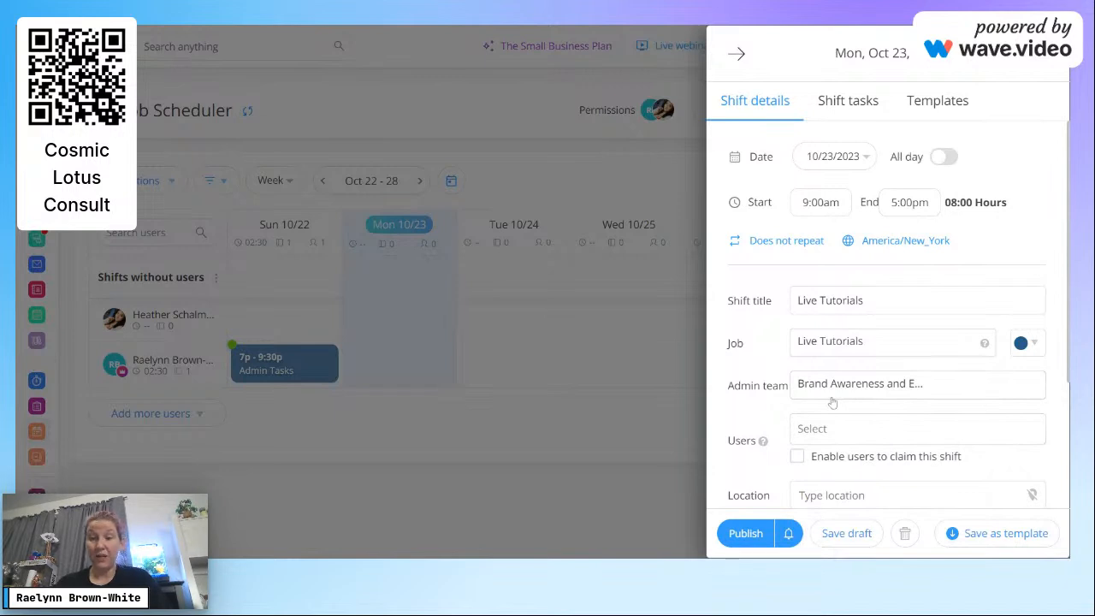
pyautogui.click(839, 438)
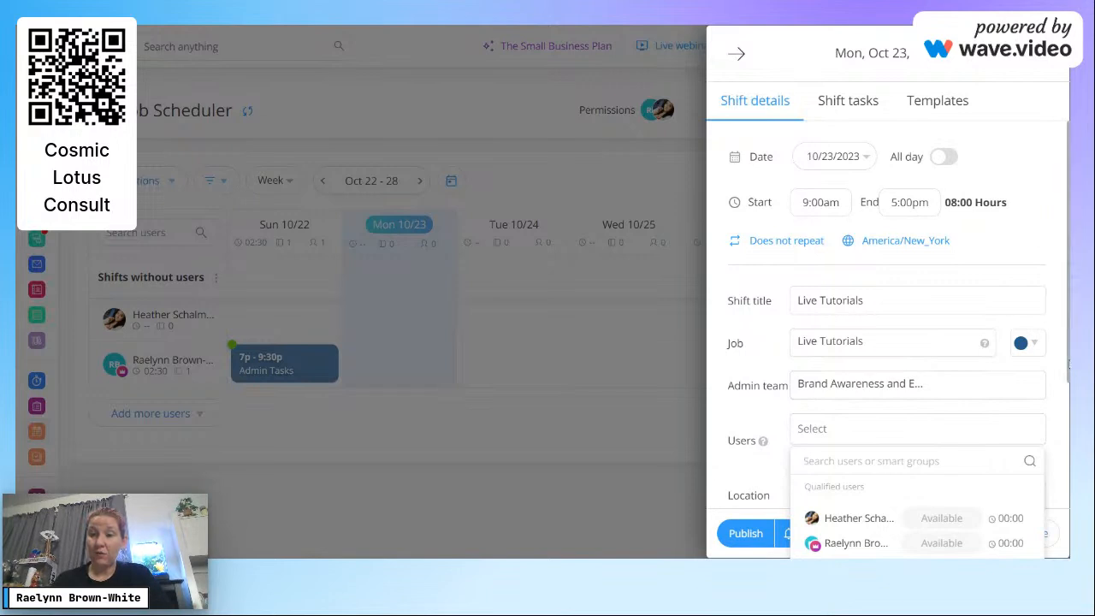
pyautogui.scroll(-3, 1067, 363)
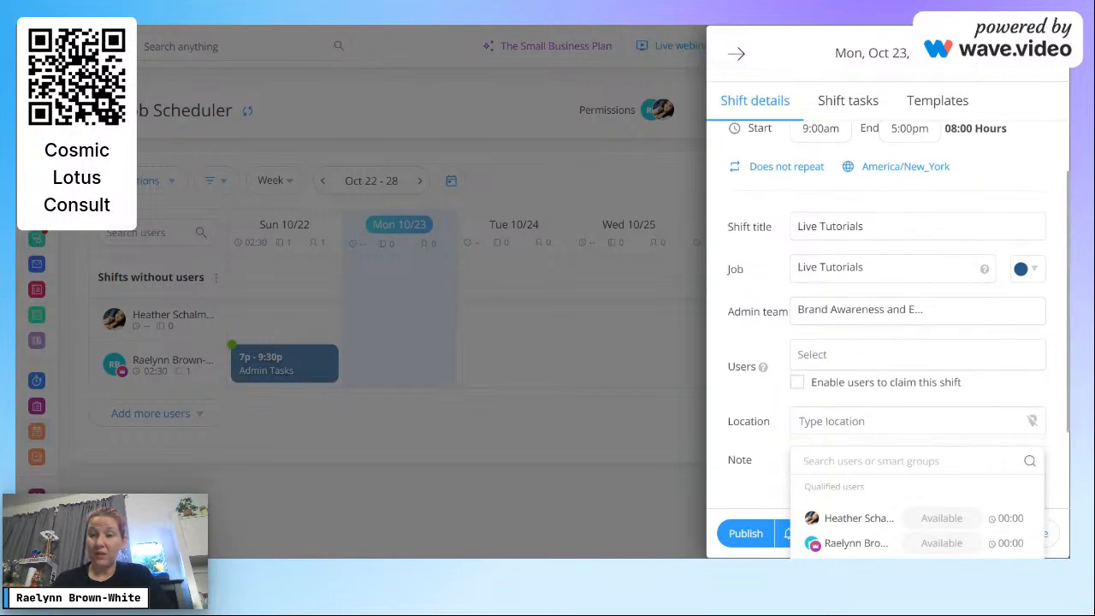
# Step: Assign one user, enable claiming with 1 open spot, and begin the location 'Mckee'
pyautogui.click(852, 544)
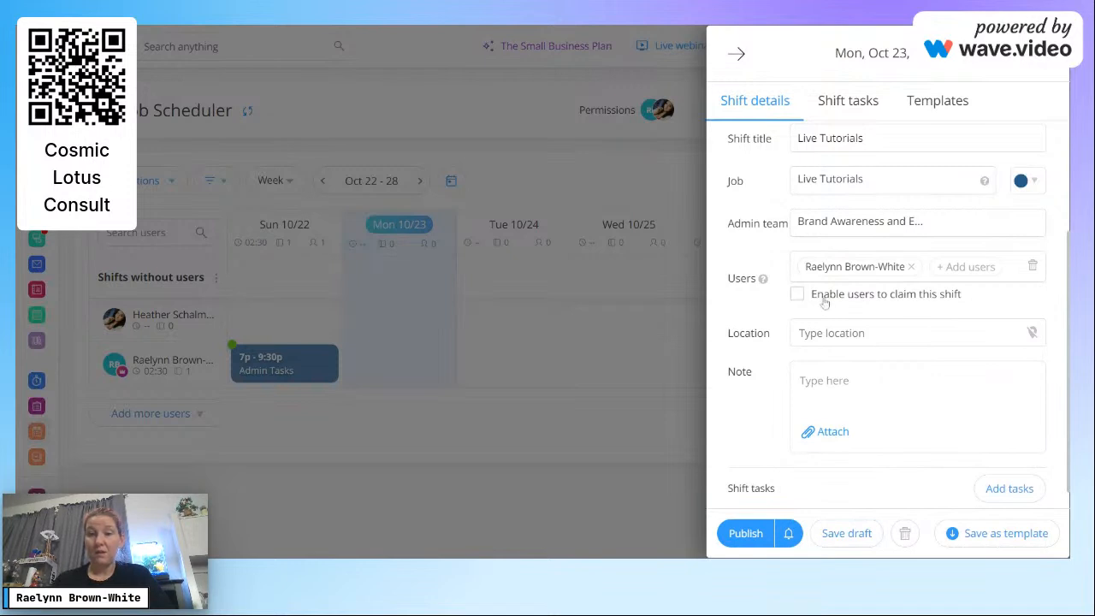
pyautogui.click(797, 293)
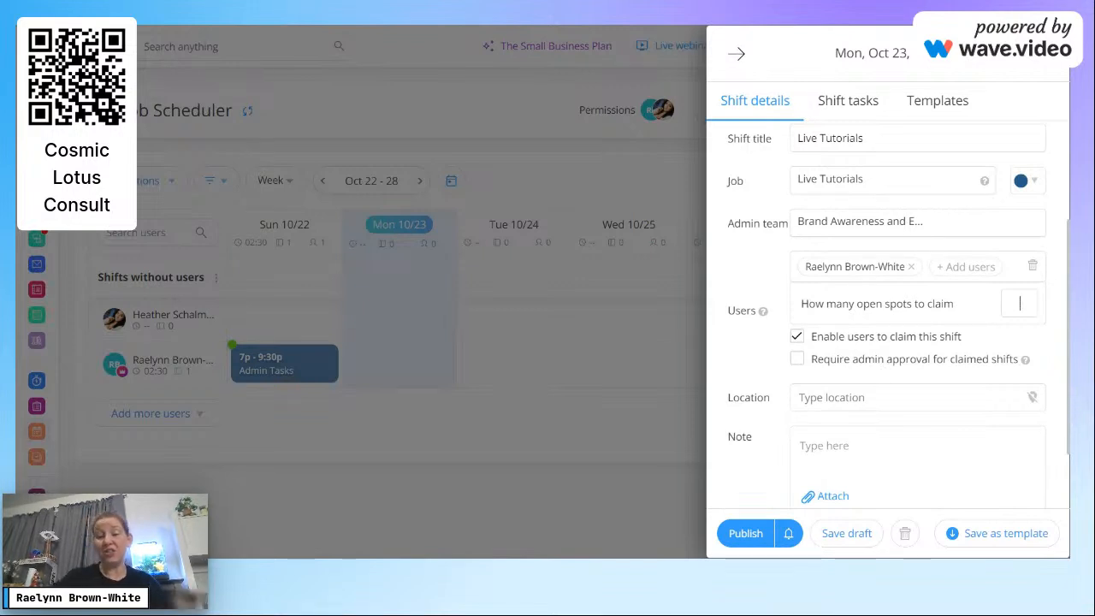
pyautogui.write('5')
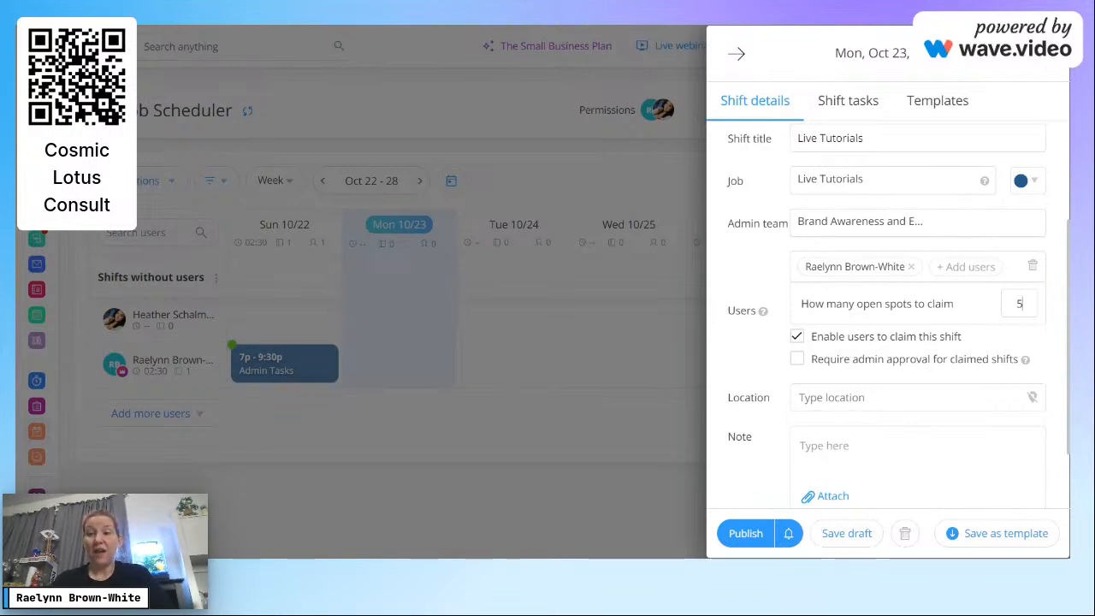
pyautogui.write('1')
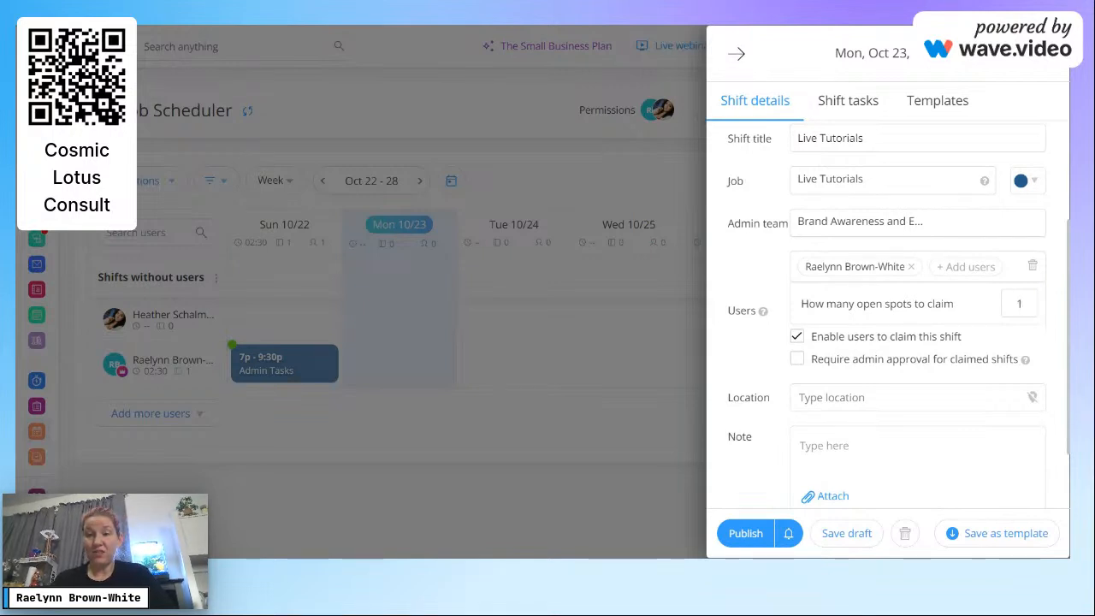
pyautogui.click(856, 398)
pyautogui.write('Mckee')
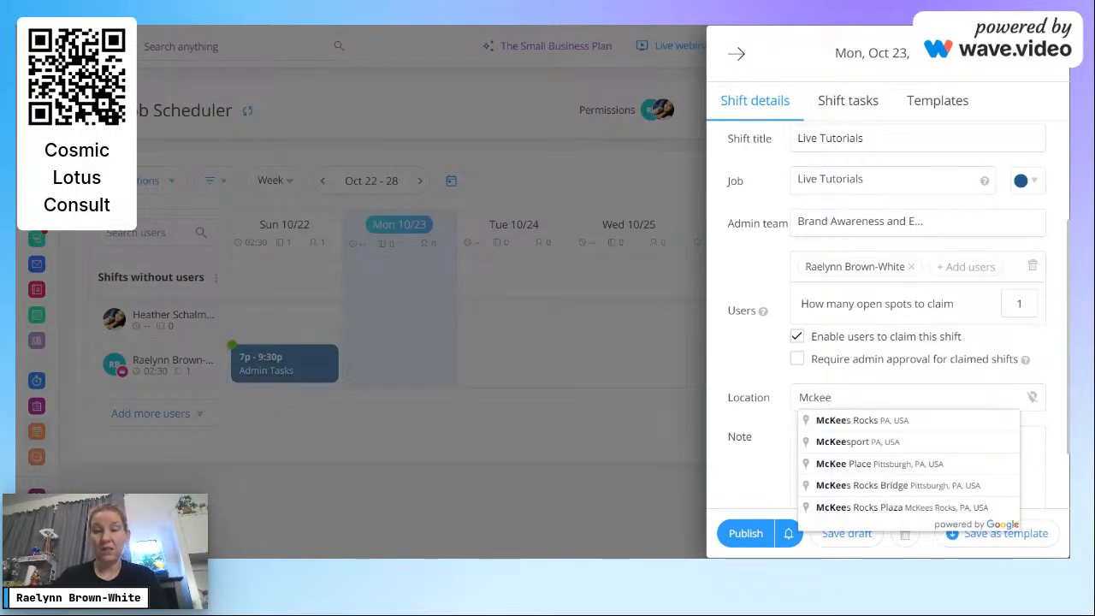
# Step: Set location McKees Rocks, PA, USA and note 'This is for your live tutorial on Connecteam'
pyautogui.click(932, 420)
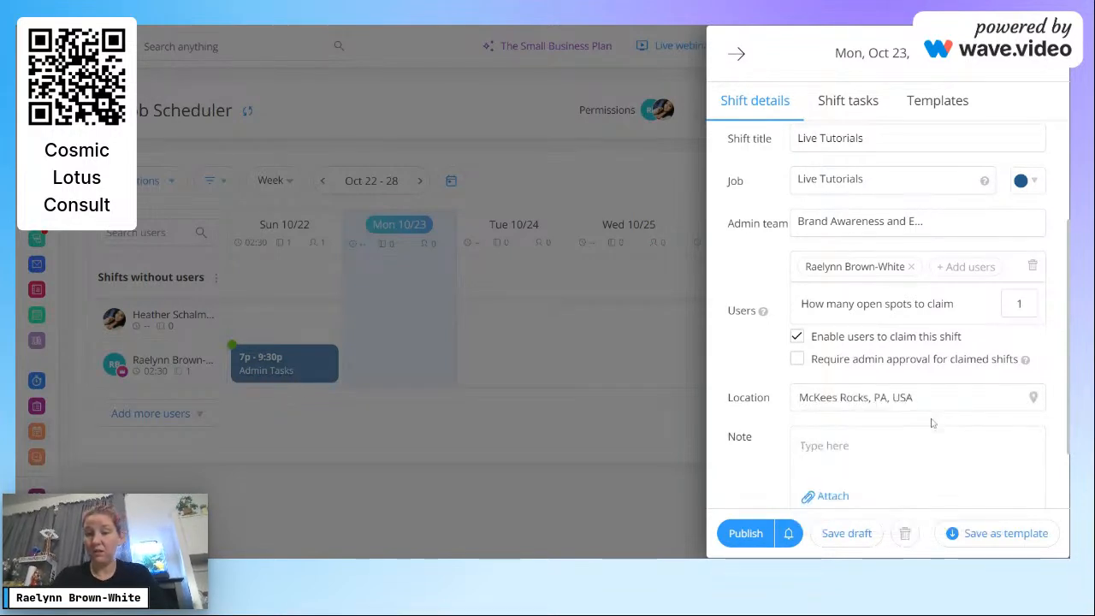
pyautogui.click(856, 447)
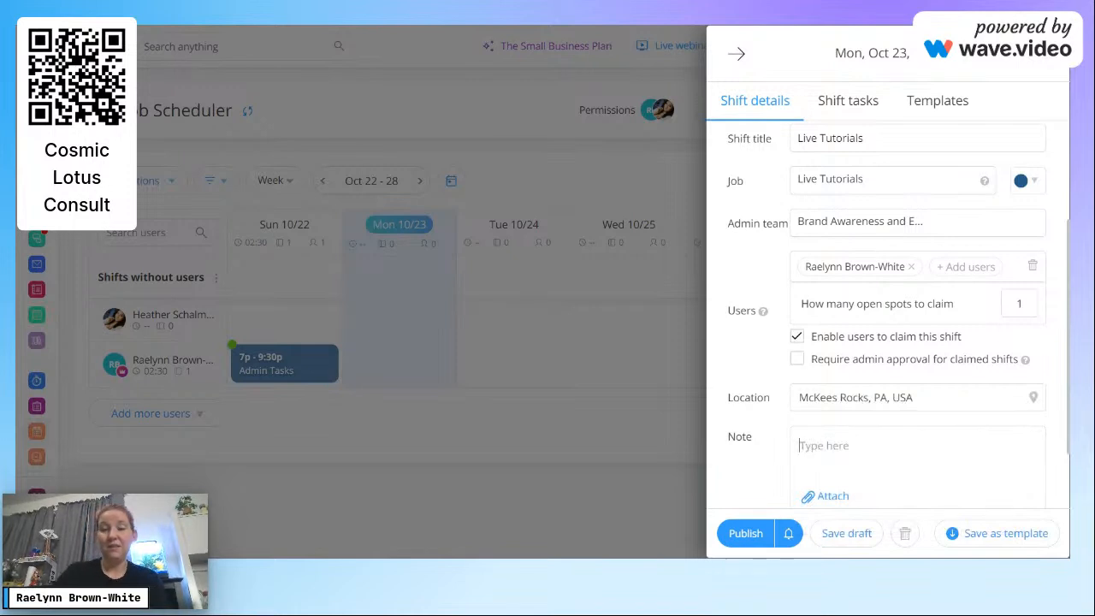
pyautogui.write('This is for your live tutorial')
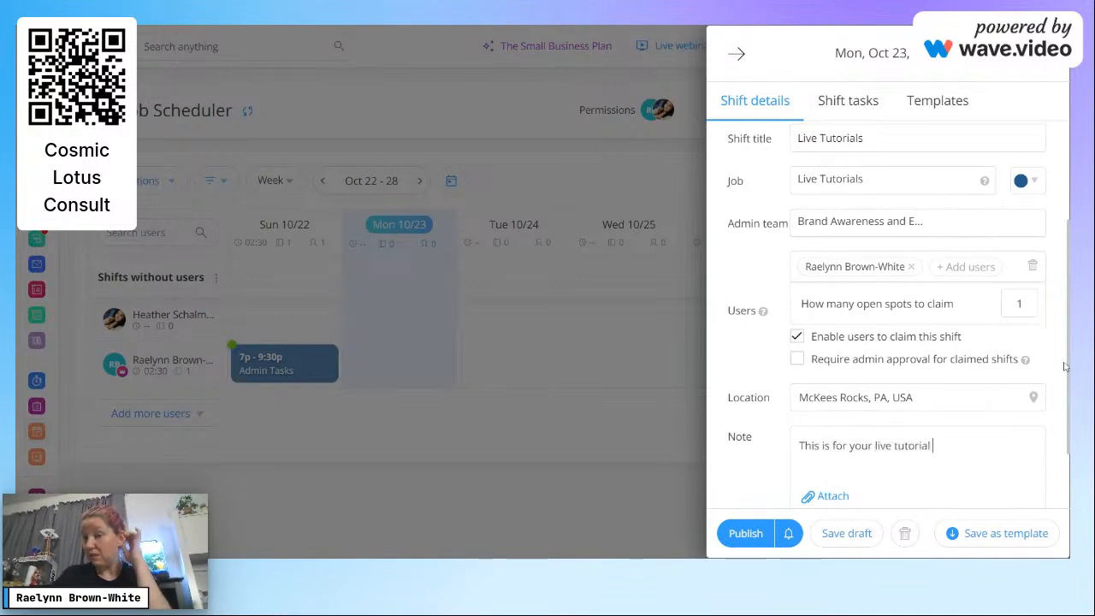
pyautogui.scroll(3, 1058, 244)
pyautogui.scroll(-5, 949, 414)
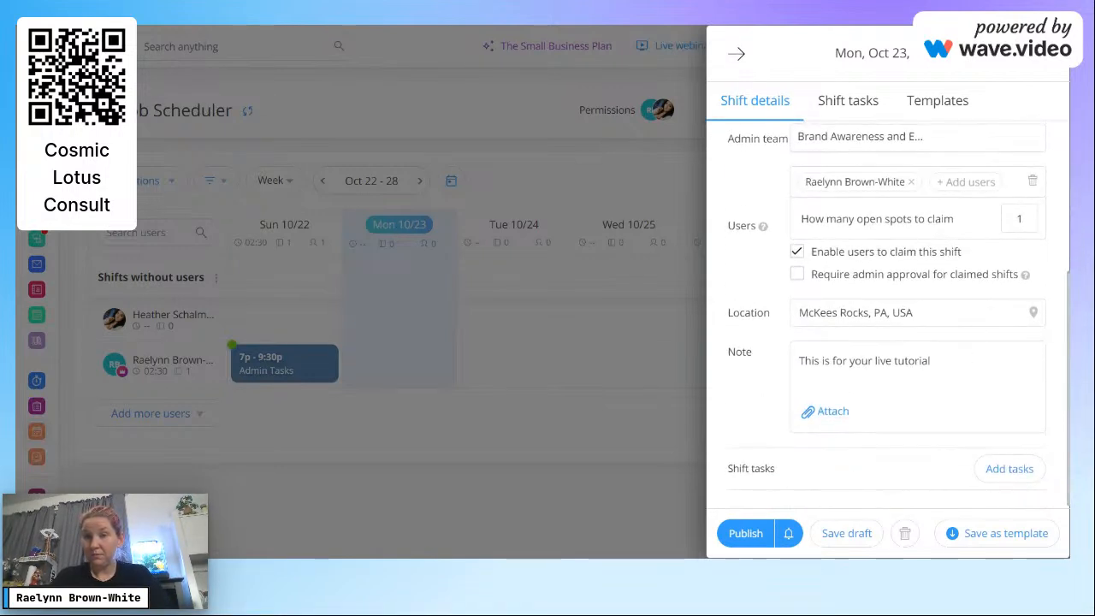
pyautogui.write('on C')
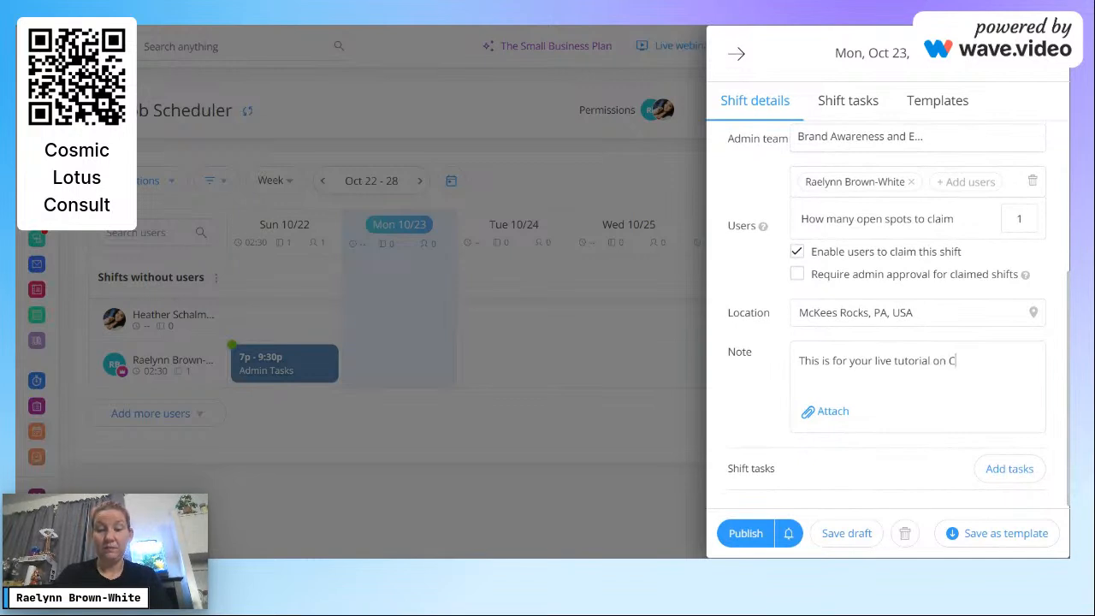
pyautogui.write('onnecteam')
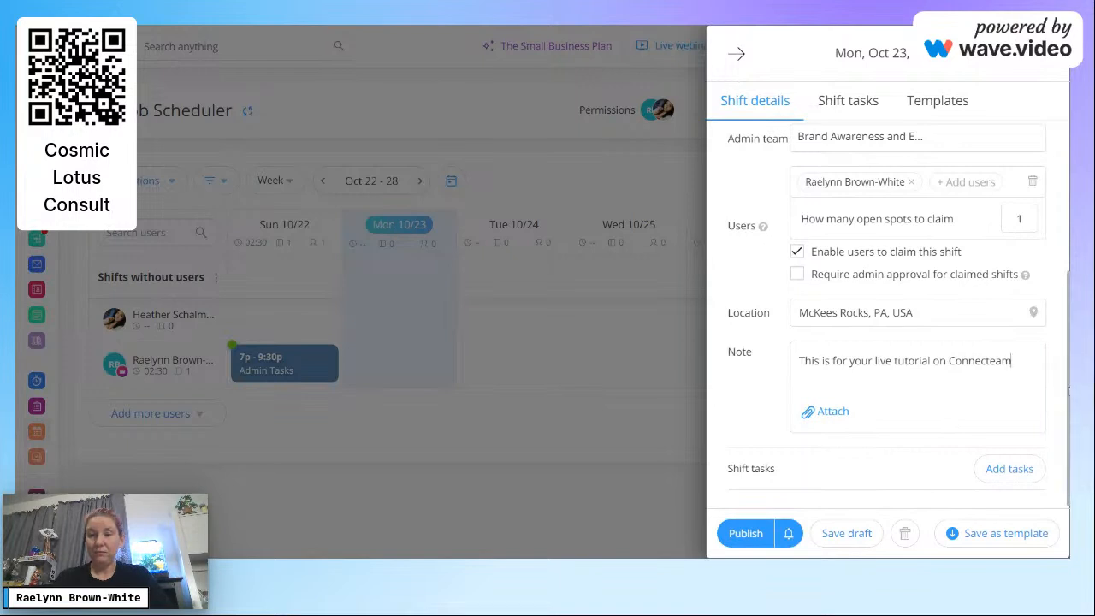
pyautogui.scroll(3, 1068, 390)
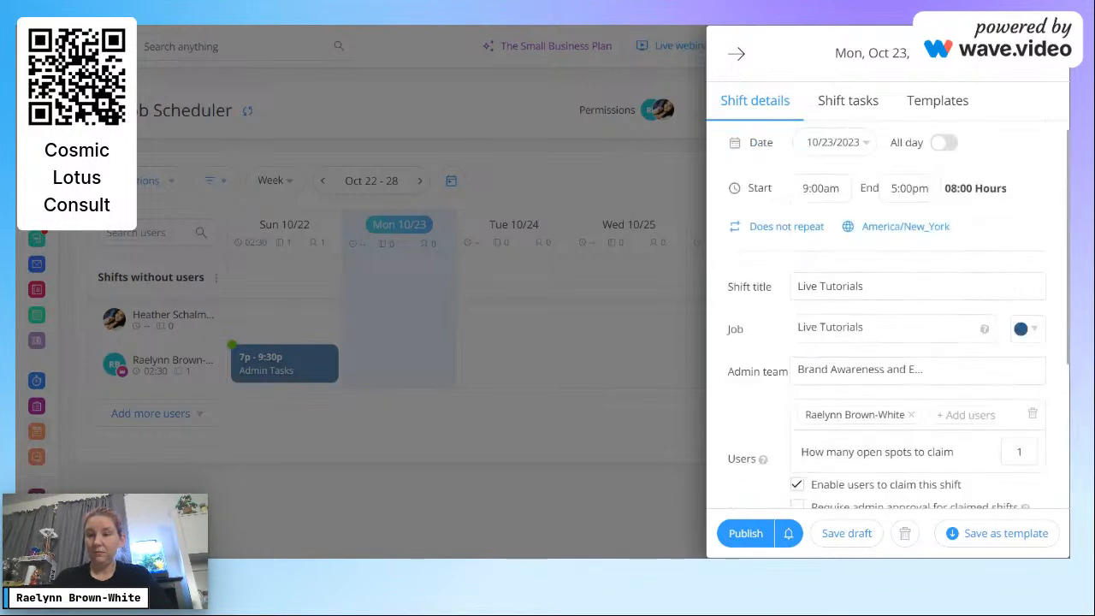
# Step: Reschedule the shift to Mon 10/30, 7:00pm–8:00pm, and save it as a template
pyautogui.click(849, 161)
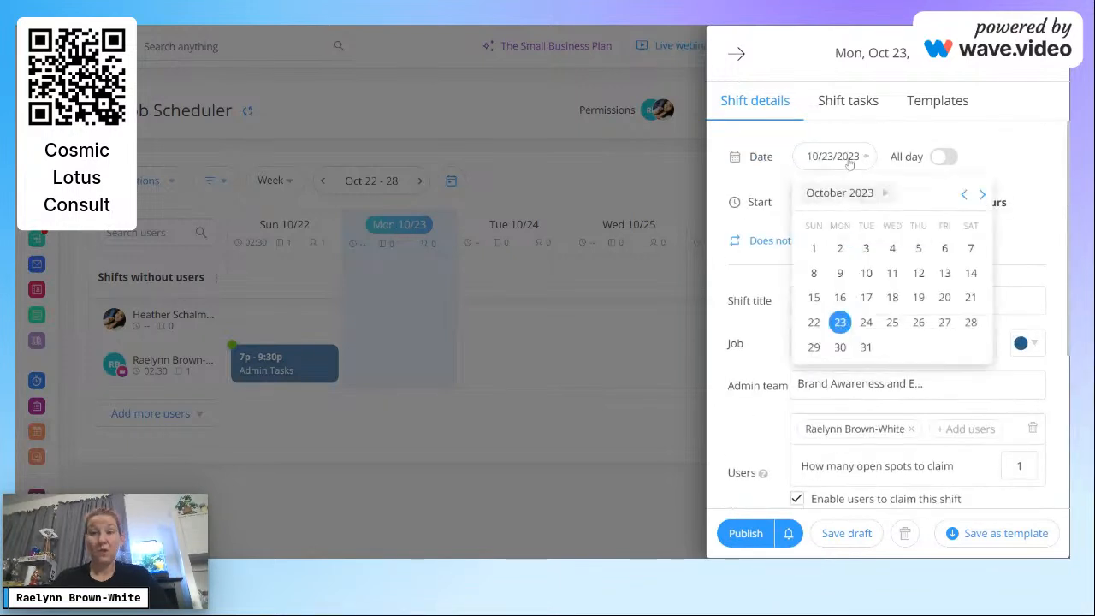
pyautogui.click(840, 349)
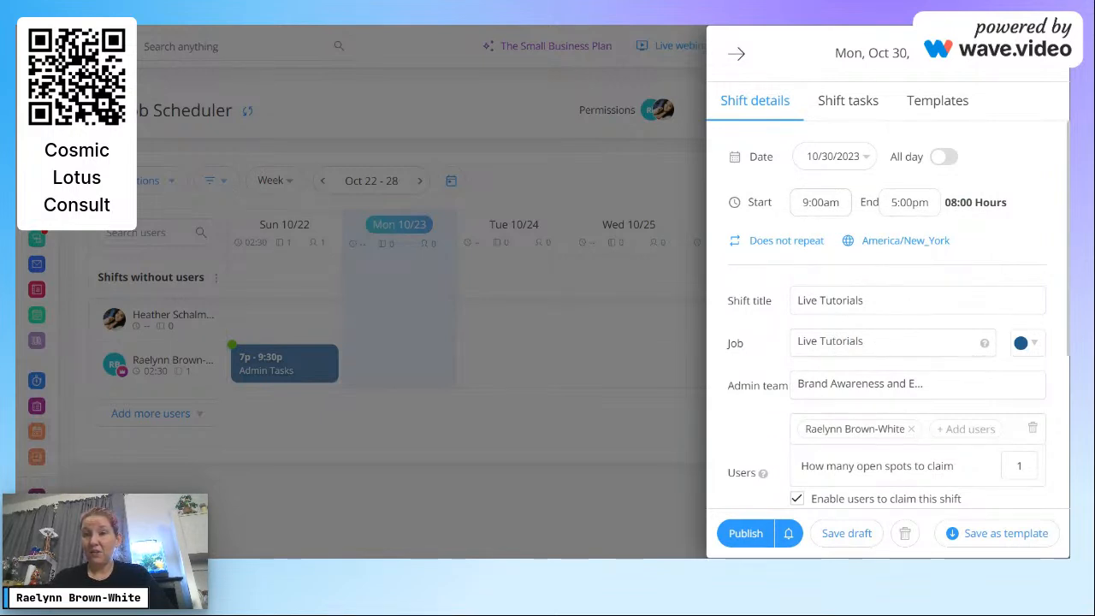
pyautogui.click(805, 202)
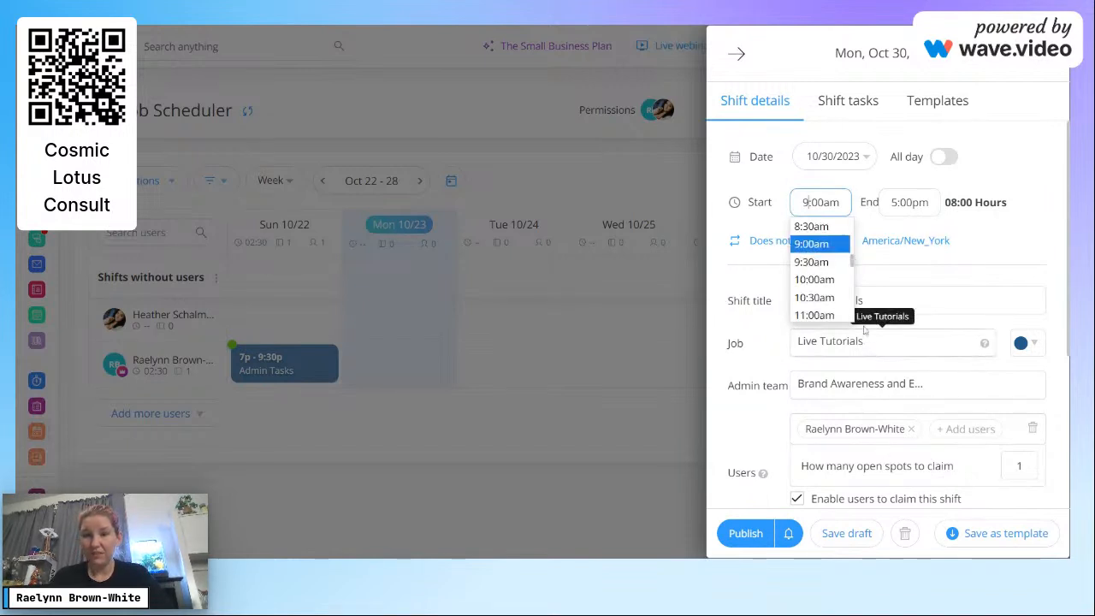
pyautogui.press('BackSpace')
pyautogui.write('7')
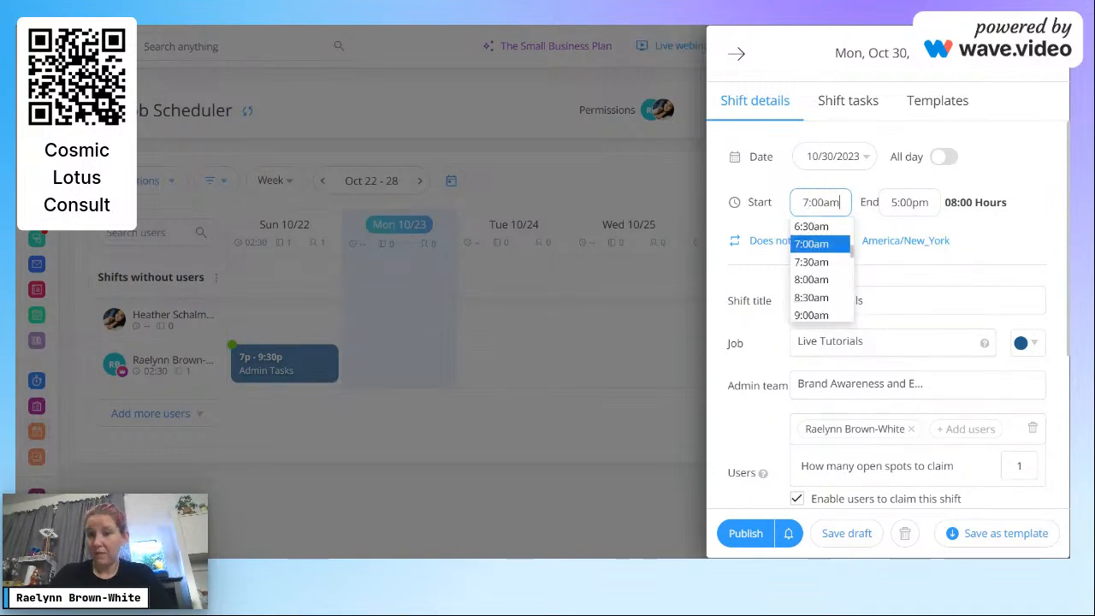
pyautogui.press('BackSpace')
pyautogui.press('BackSpace')
pyautogui.write('p')
pyautogui.press('Tab')
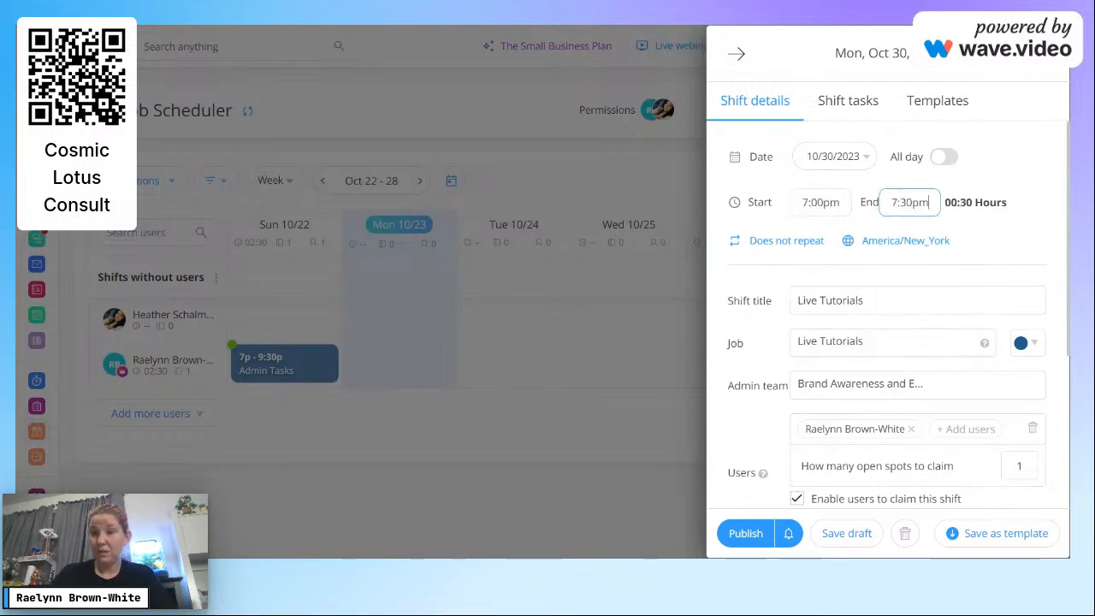
pyautogui.hotkey('ctrl', 'a')
pyautogui.write('8')
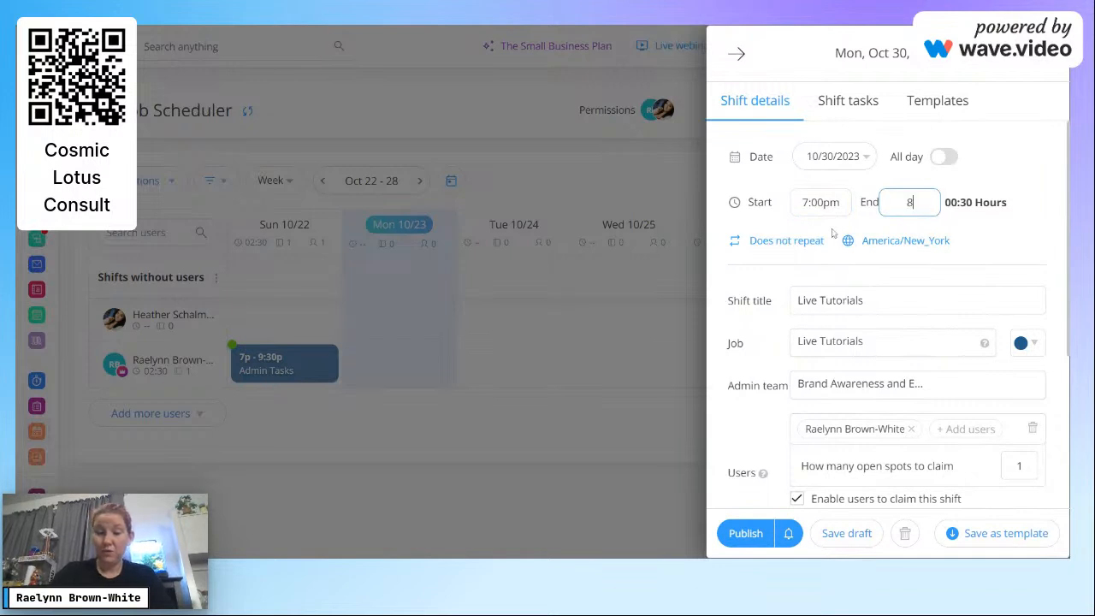
pyautogui.write(':00pm')
pyautogui.click(1022, 233)
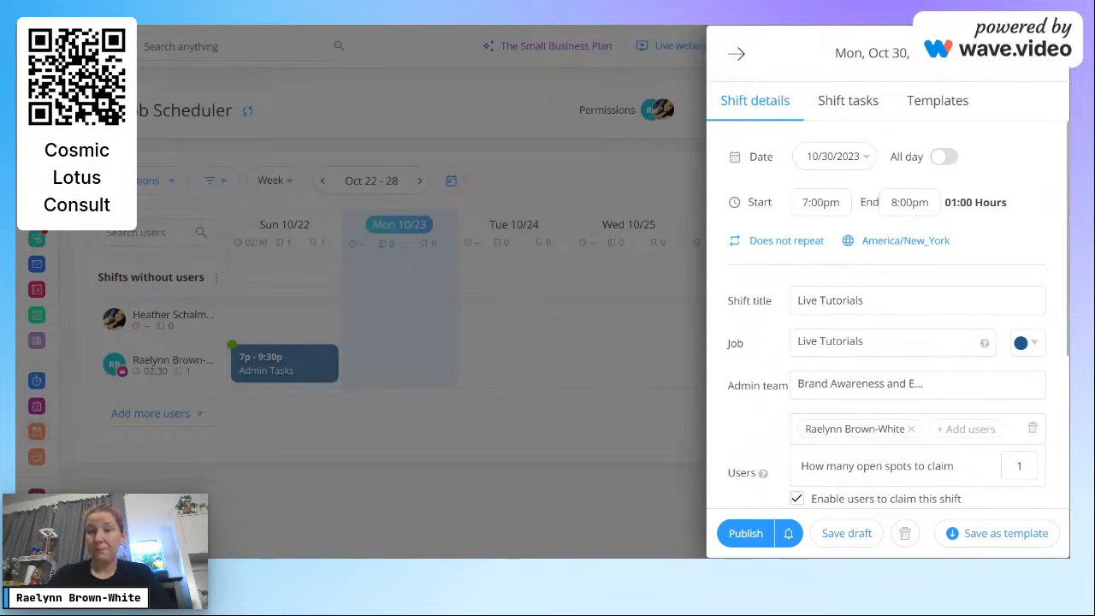
pyautogui.scroll(-3, 1068, 415)
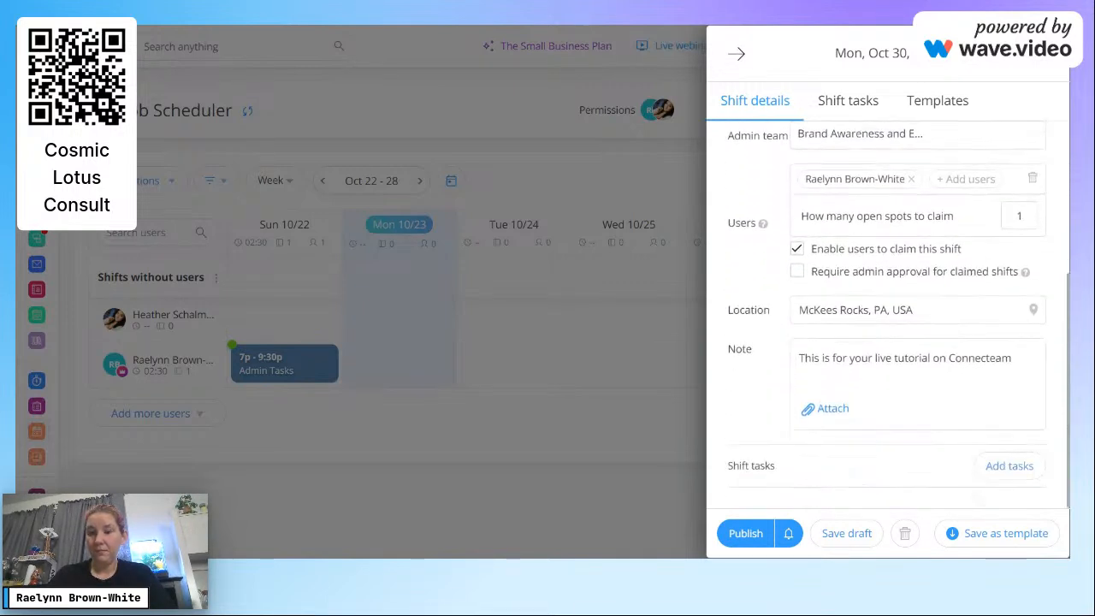
pyautogui.click(1000, 539)
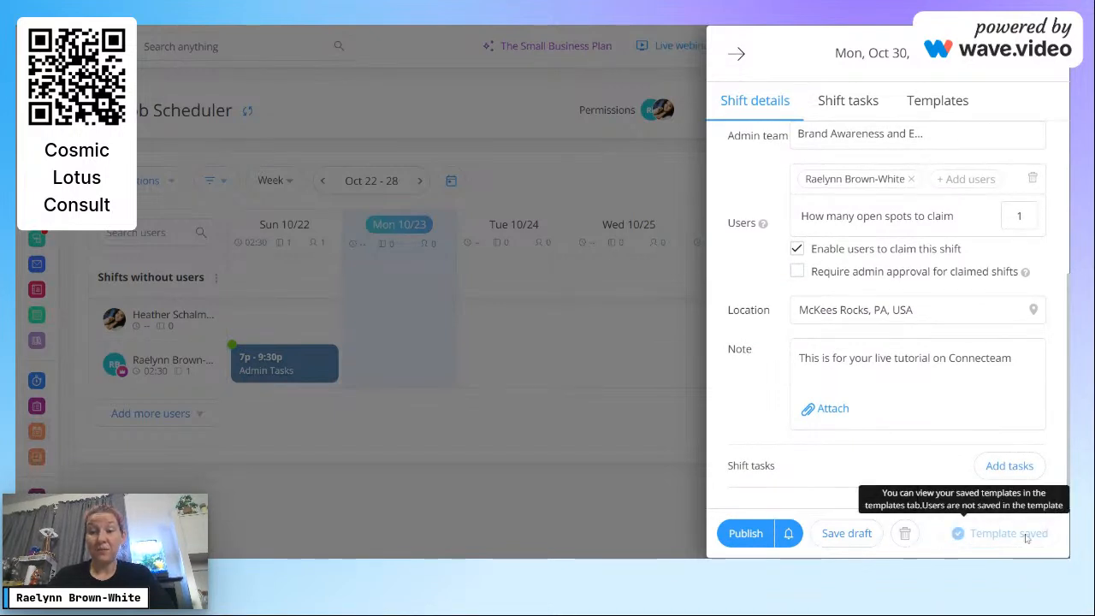
# Step: Publish the shift and view the Oct 29 – Nov 4 week showing it 7p–8p on Mon 10/30
pyautogui.click(746, 534)
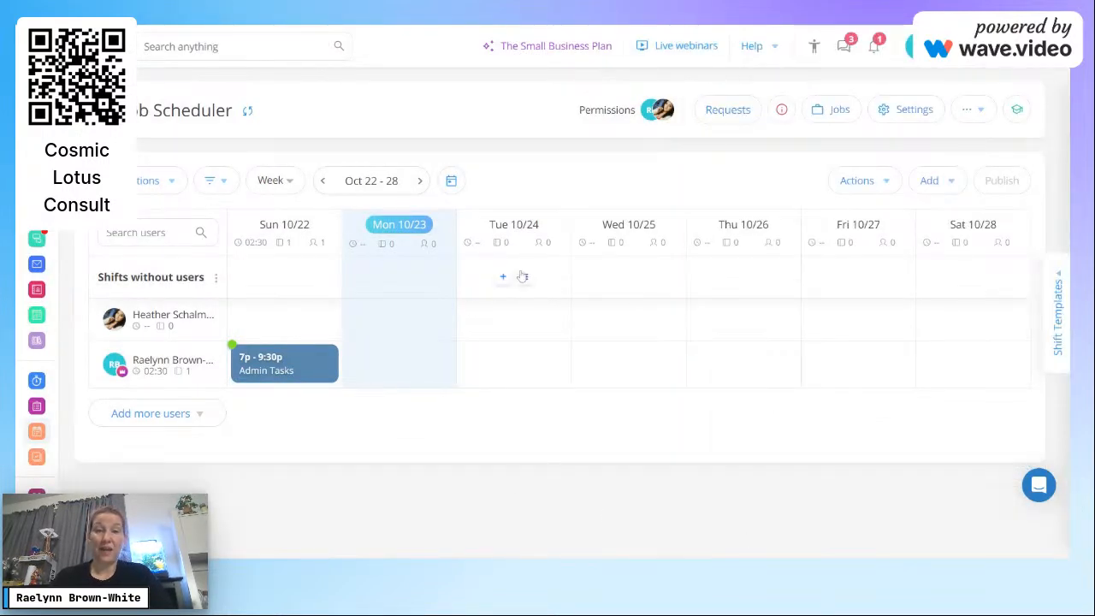
pyautogui.click(419, 181)
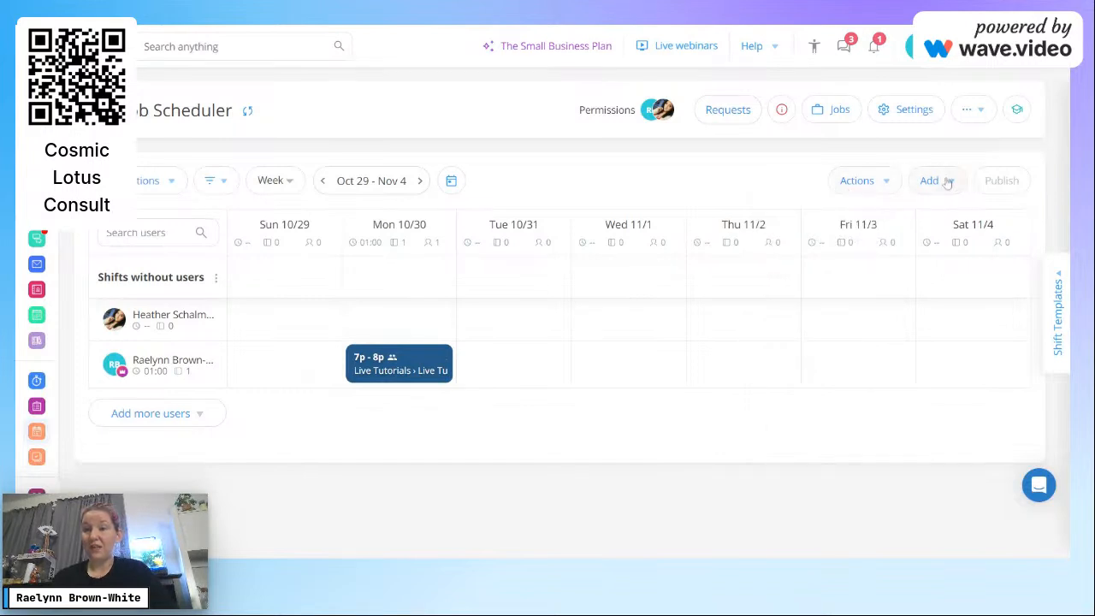
pyautogui.moveTo(941, 181)
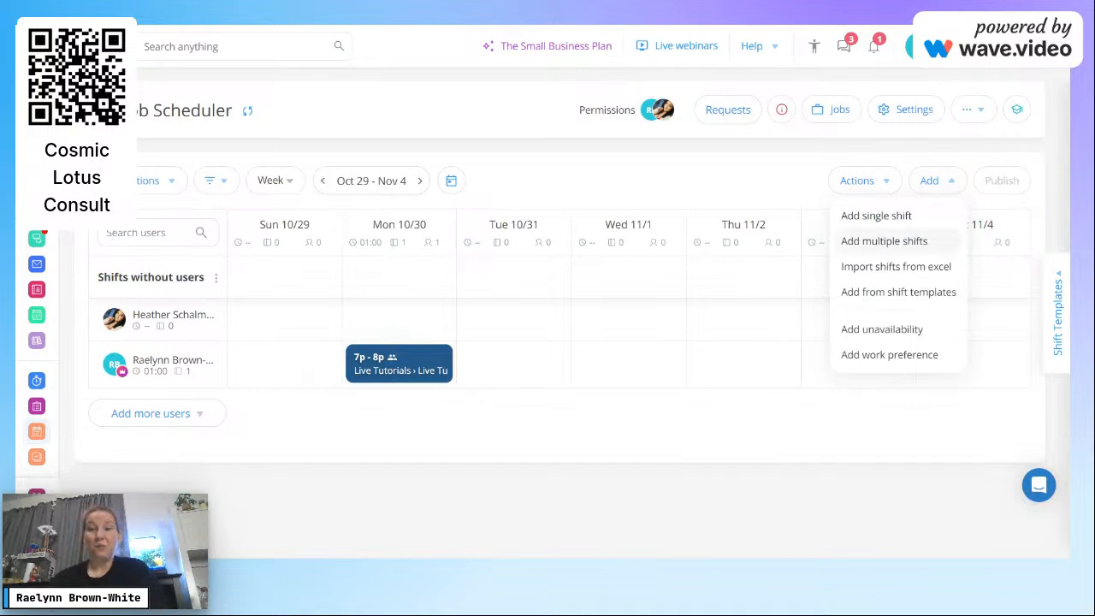
# Step: Open the Add multiple shifts form
pyautogui.click(923, 247)
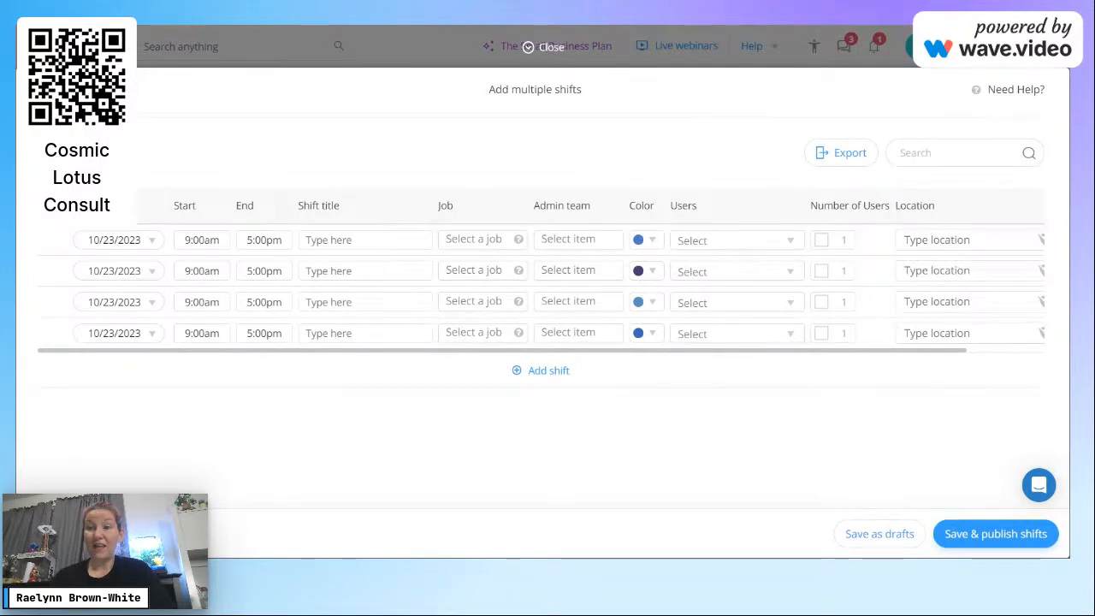
pyautogui.doubleClick(1068, 242)
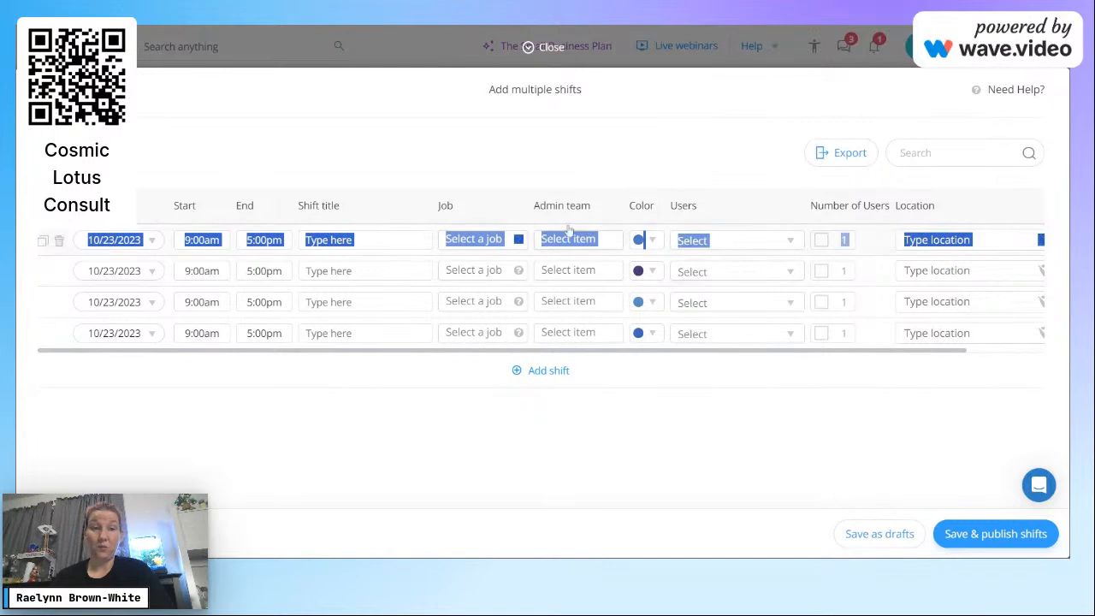
pyautogui.click(391, 170)
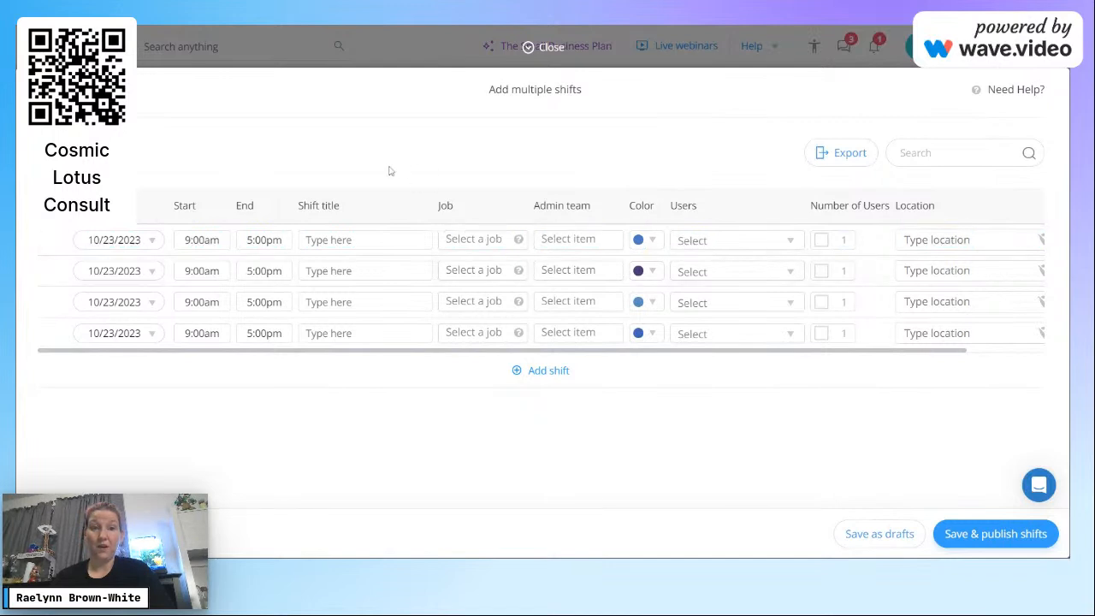
# Step: Date the four shift rows 10/24, 10/24, 10/25 and 10/25/2023
pyautogui.click(146, 246)
pyautogui.click(158, 423)
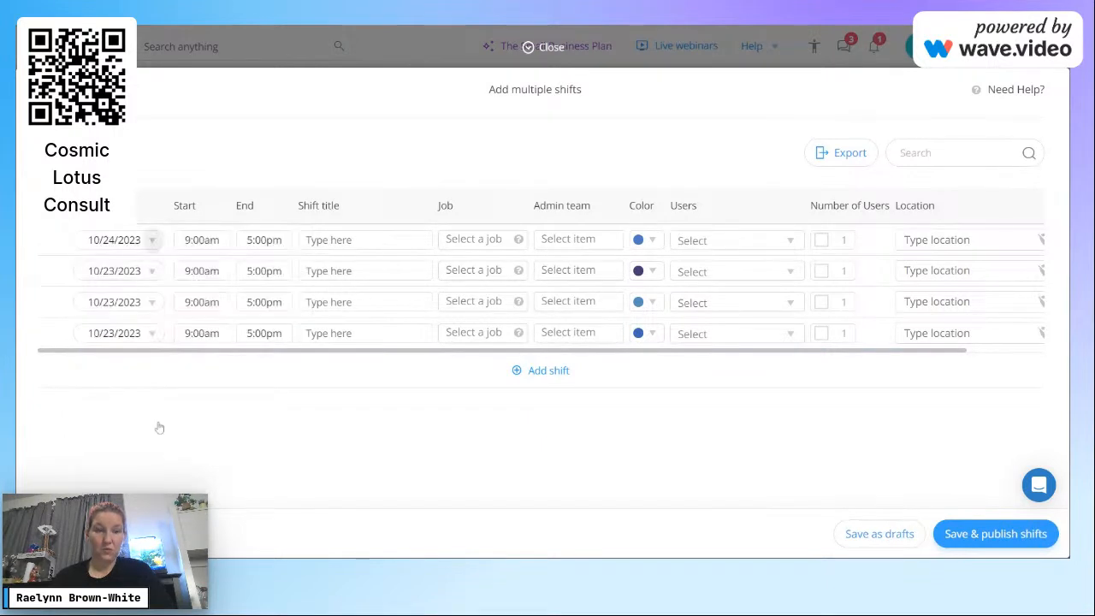
pyautogui.click(151, 272)
pyautogui.click(160, 455)
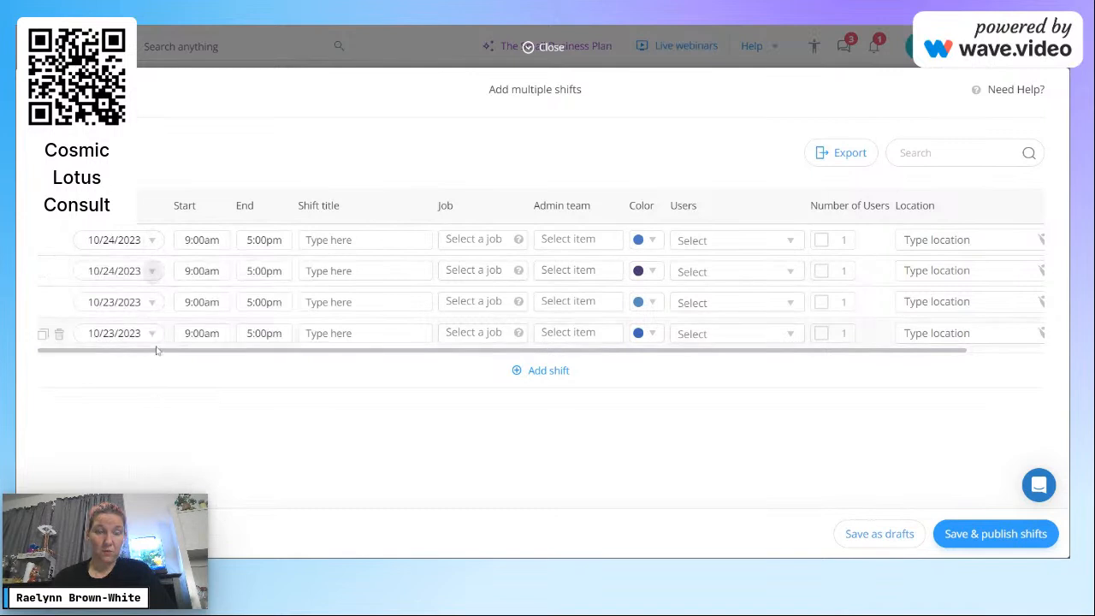
pyautogui.click(154, 302)
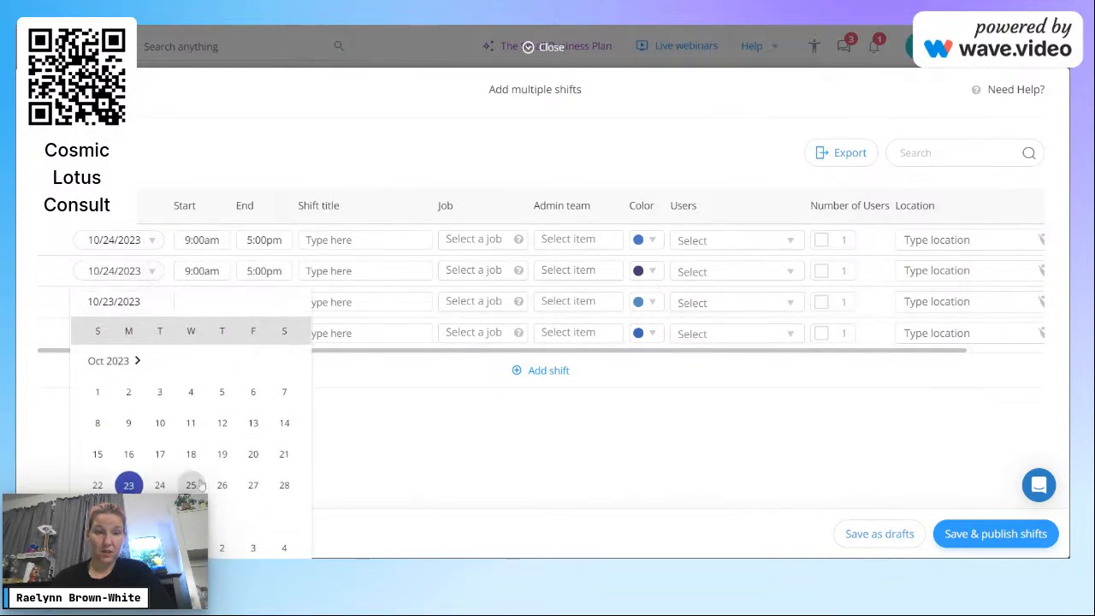
pyautogui.click(191, 484)
pyautogui.click(148, 339)
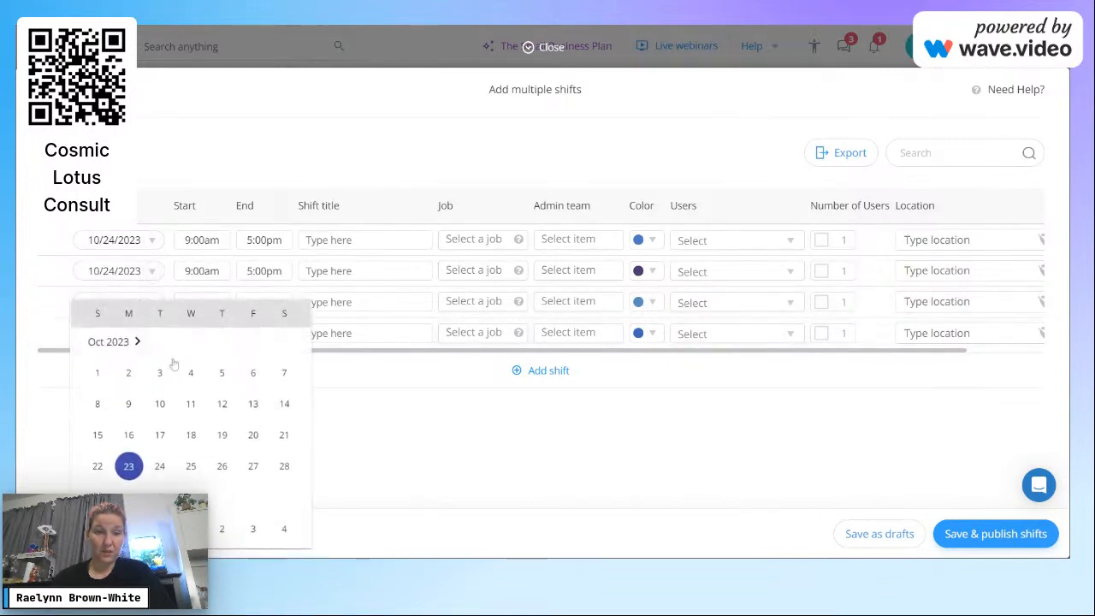
pyautogui.doubleClick(196, 473)
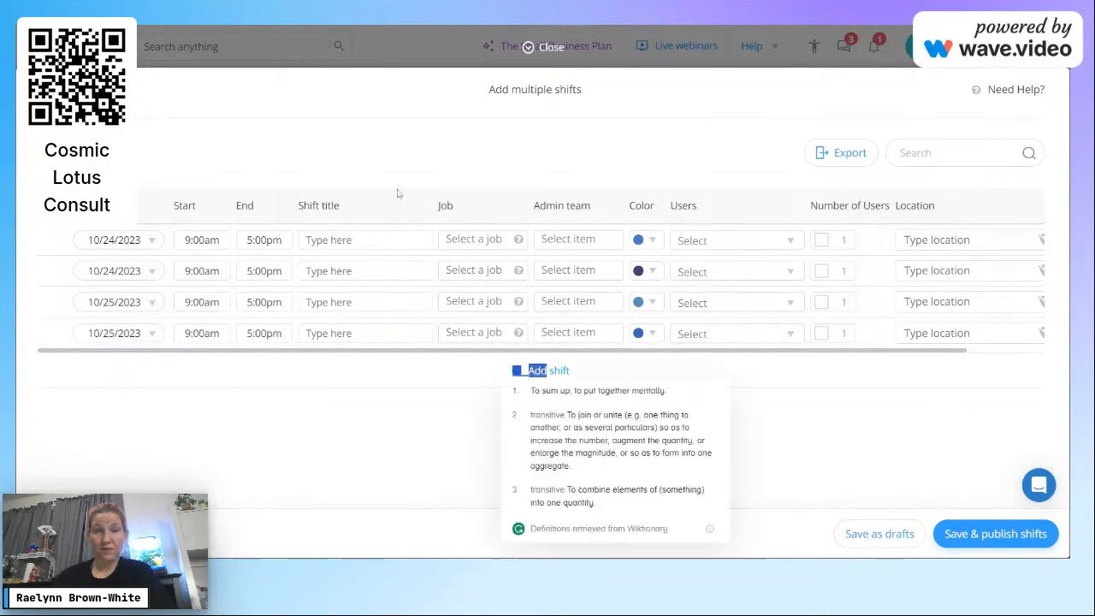
# Step: Title all four shift rows 'Test'
pyautogui.click(329, 240)
pyautogui.write('Test')
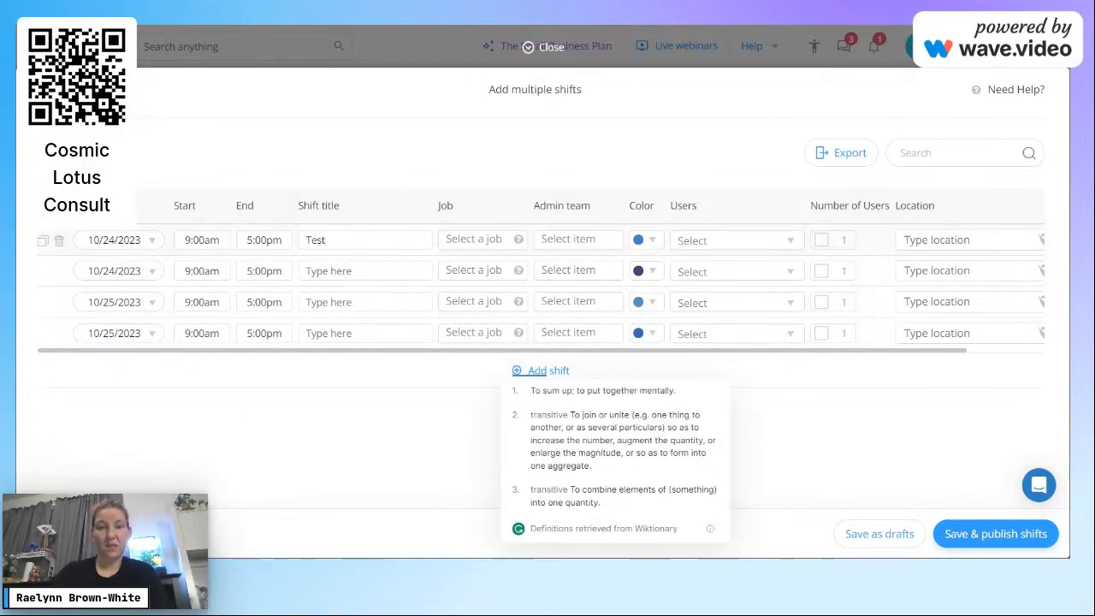
pyautogui.click(329, 271)
pyautogui.write('Test')
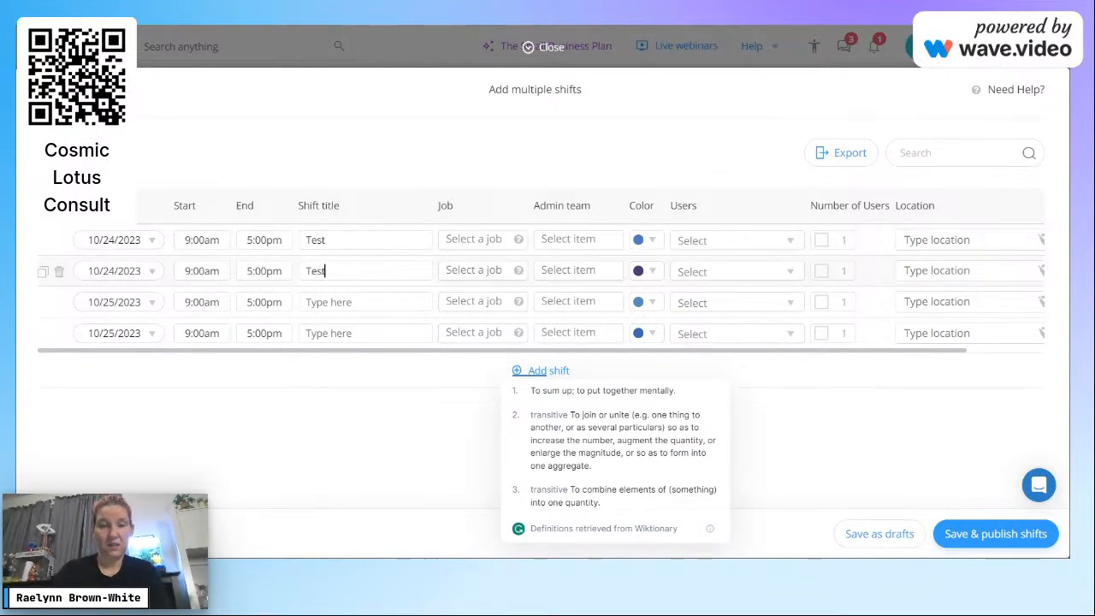
pyautogui.click(329, 302)
pyautogui.write('Test')
pyautogui.click(330, 334)
pyautogui.write('Test')
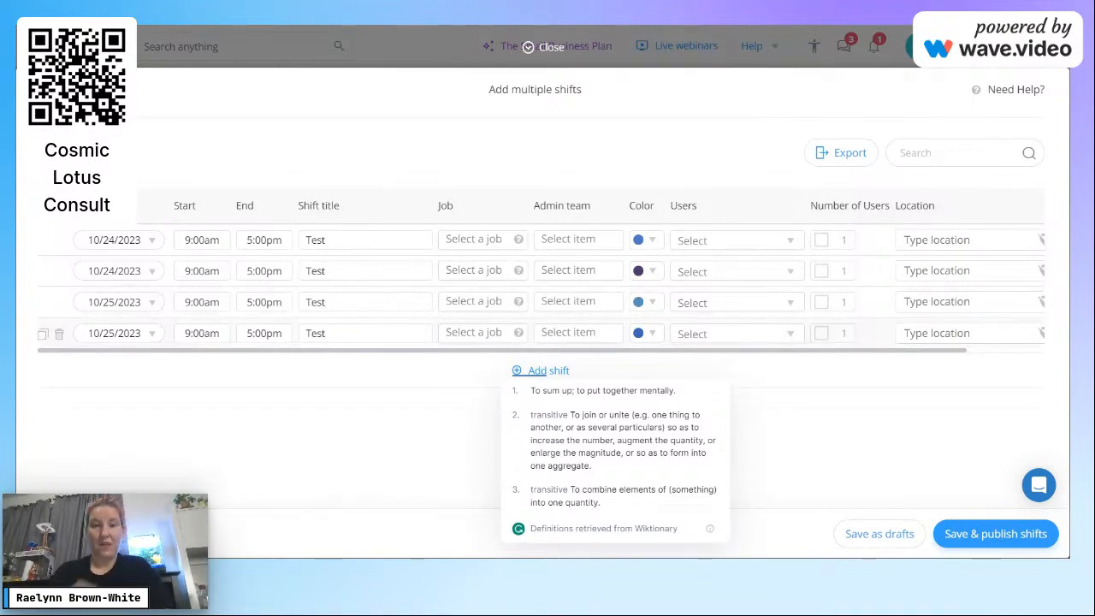
# Step: Assign jobs Admin Tasks, Brand Awareness and Education, Professional Development and Social Media Management to rows 1–4
pyautogui.click(505, 242)
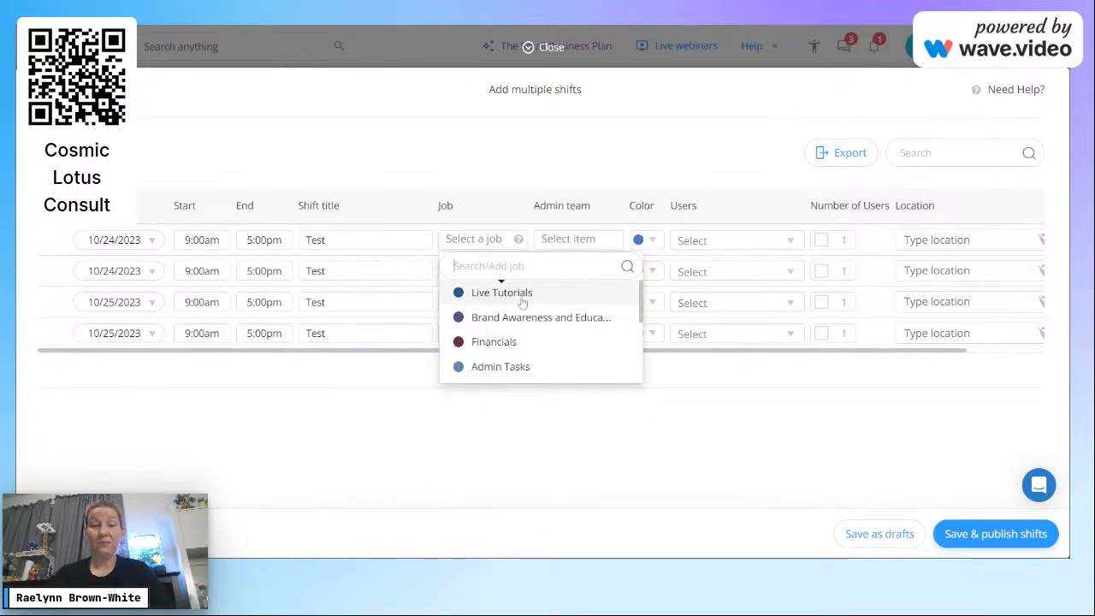
pyautogui.click(515, 368)
pyautogui.click(502, 272)
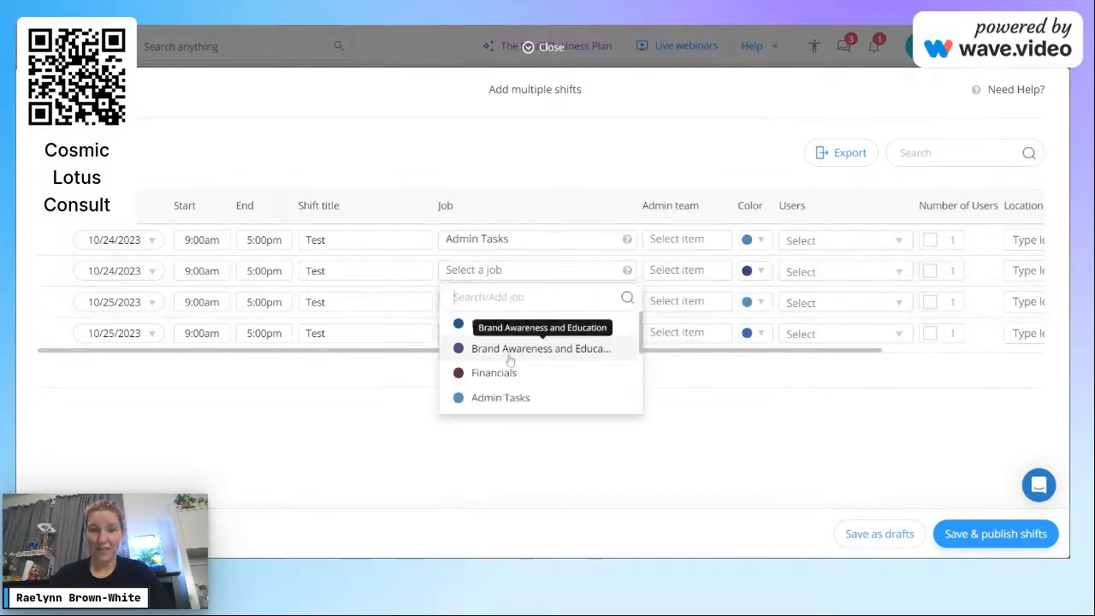
pyautogui.click(511, 360)
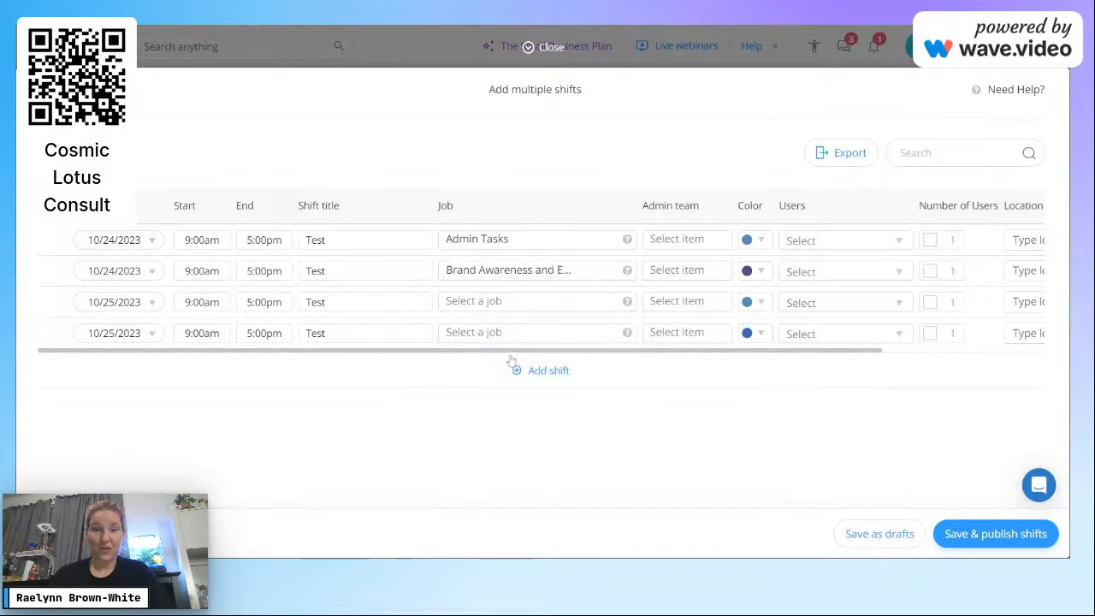
pyautogui.click(510, 303)
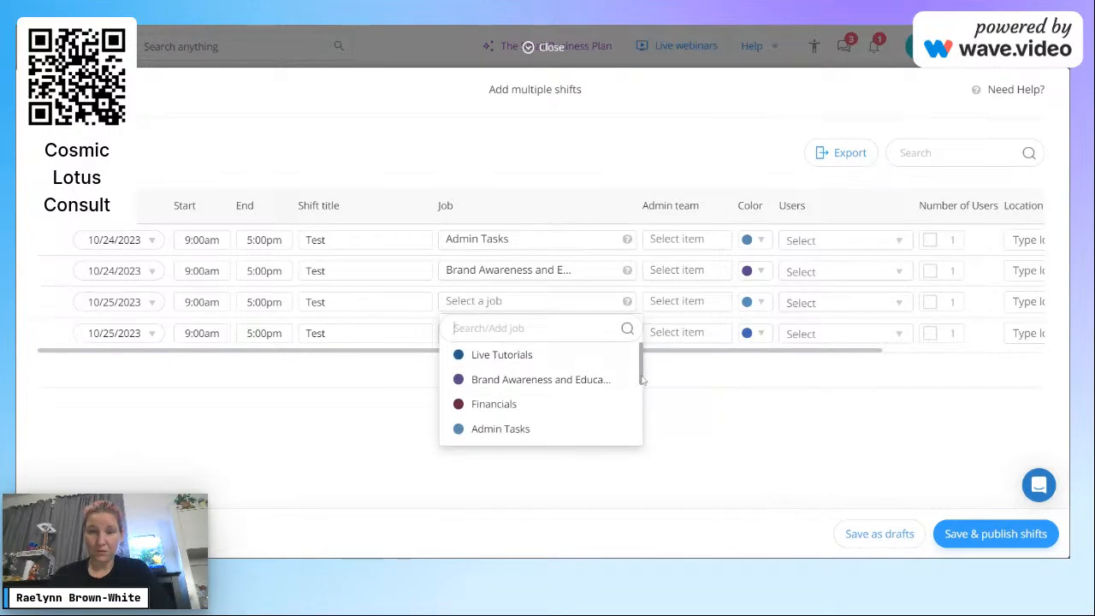
pyautogui.moveTo(640, 385); pyautogui.dragTo(643, 399)
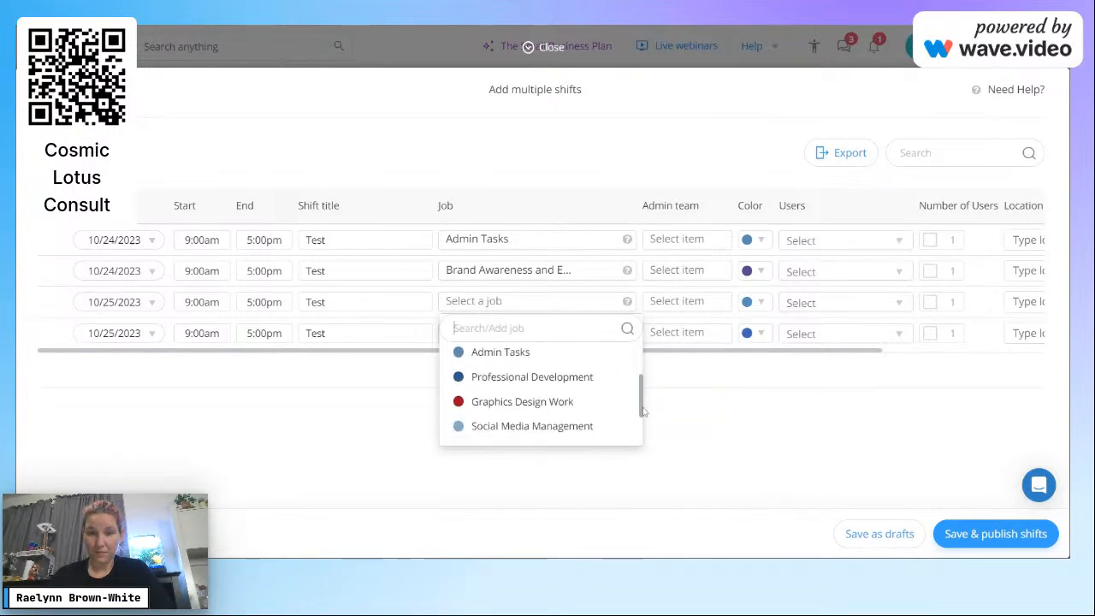
pyautogui.click(579, 385)
pyautogui.click(546, 338)
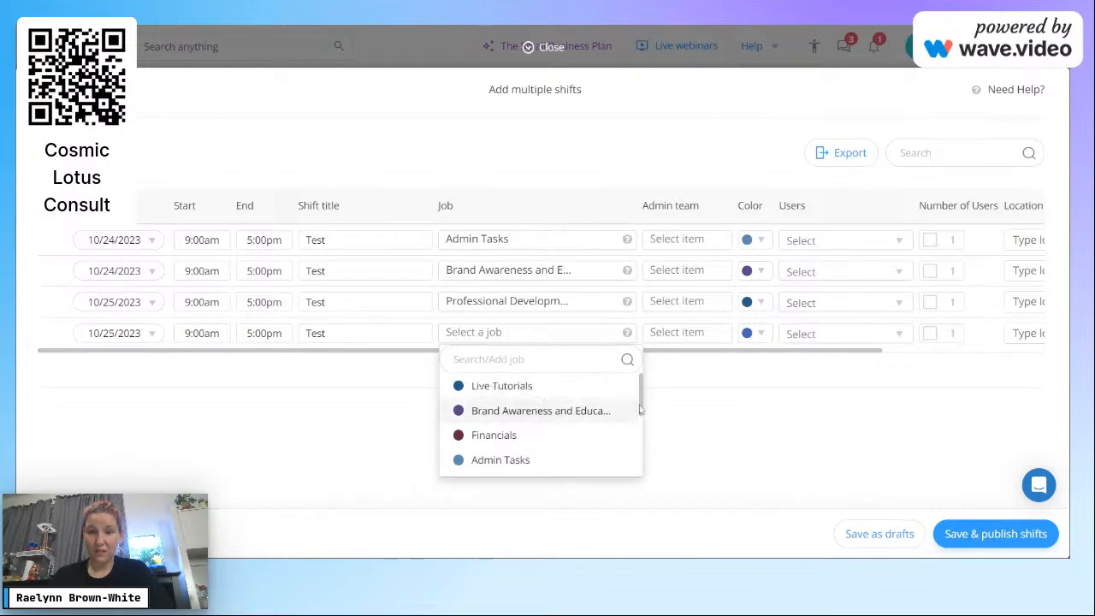
pyautogui.moveTo(639, 408); pyautogui.dragTo(644, 461)
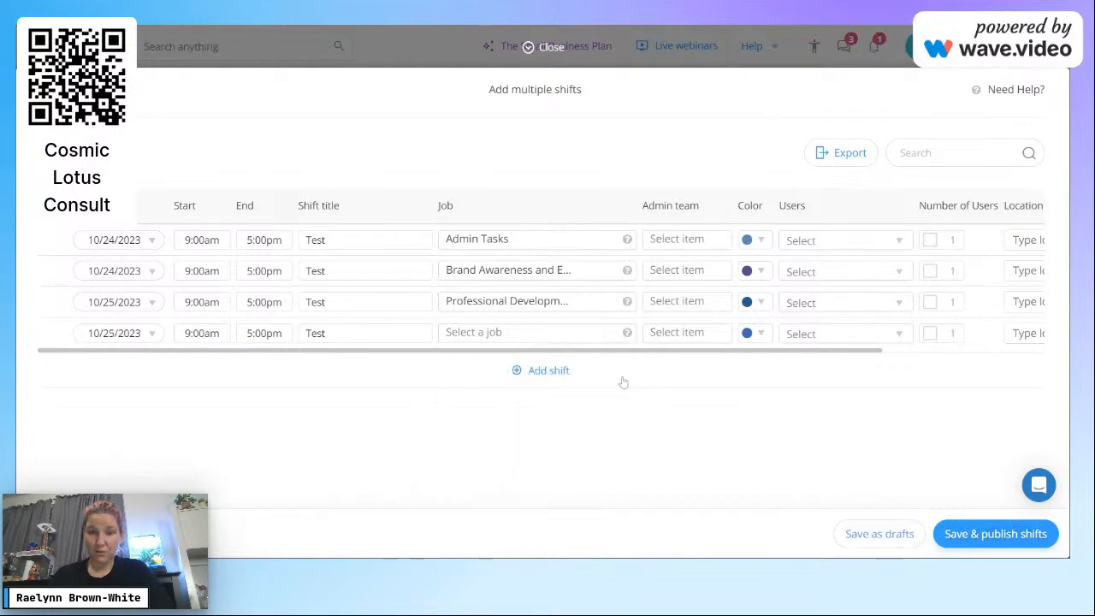
pyautogui.click(606, 333)
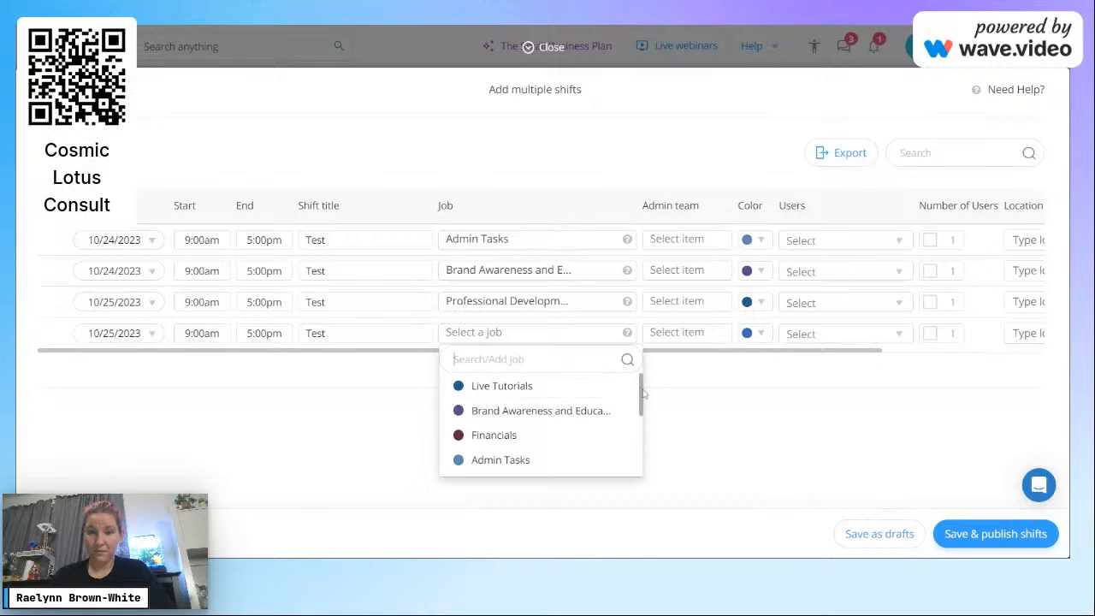
pyautogui.moveTo(641, 399); pyautogui.dragTo(643, 462)
pyautogui.click(581, 407)
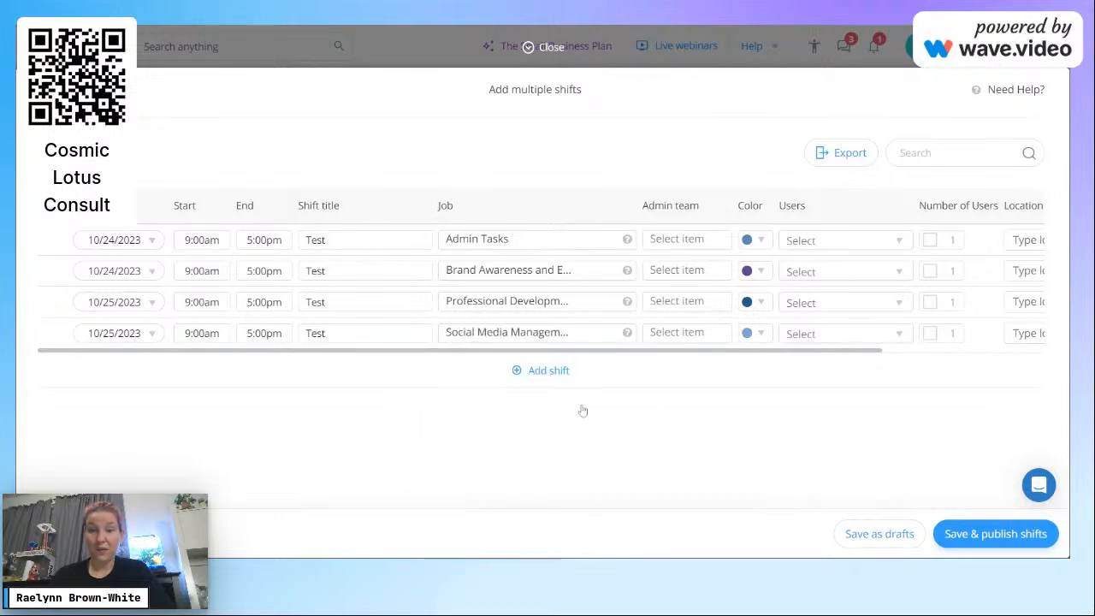
# Step: Give the first two shifts the Prospecting and Brand Awareness admin teams
pyautogui.click(670, 240)
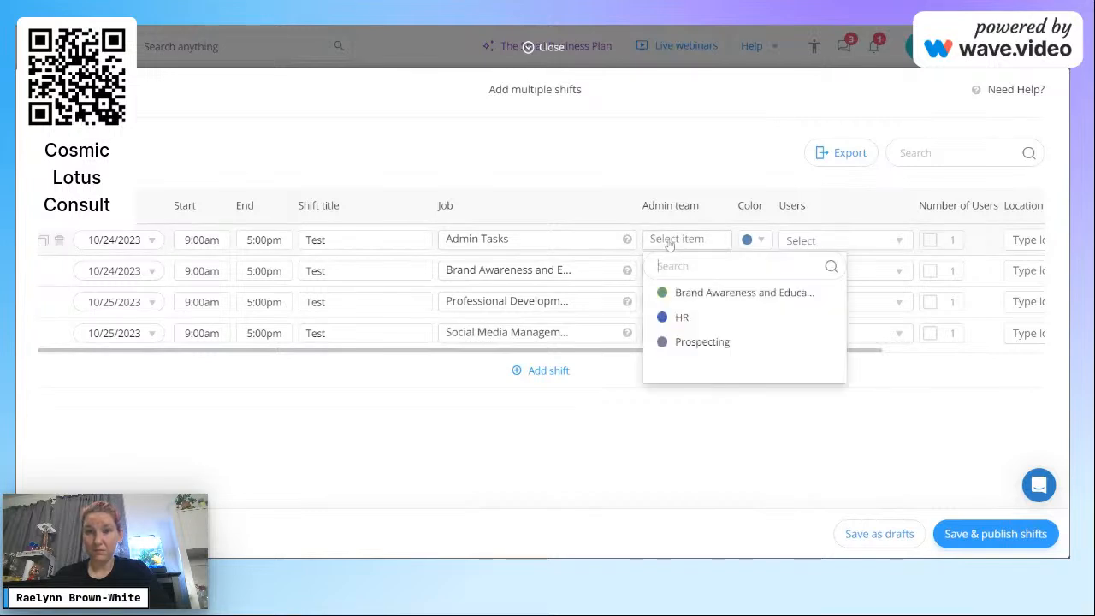
pyautogui.click(699, 342)
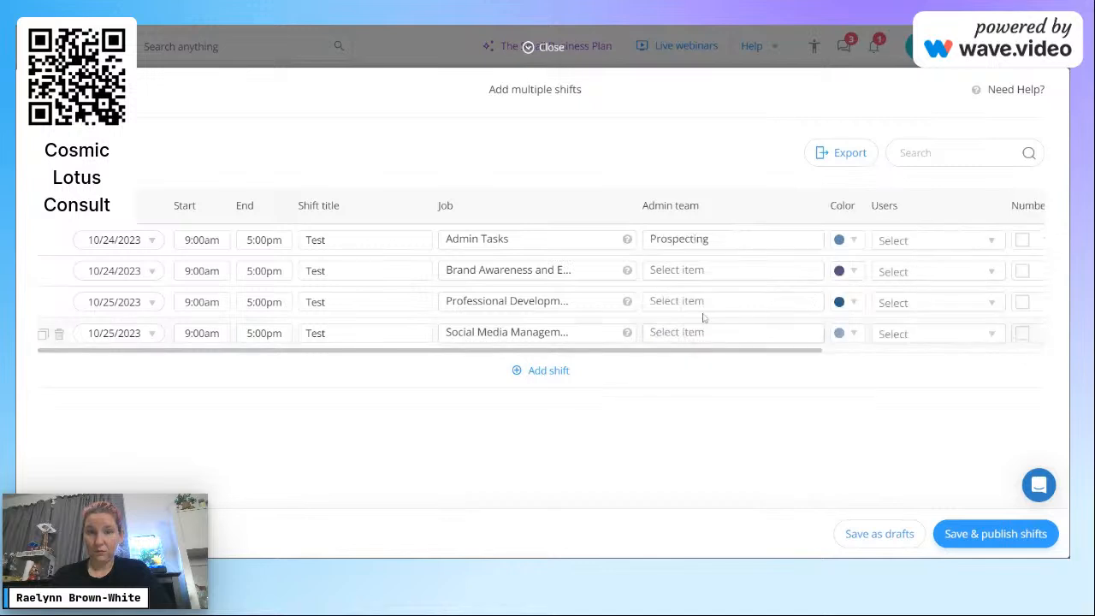
pyautogui.click(701, 271)
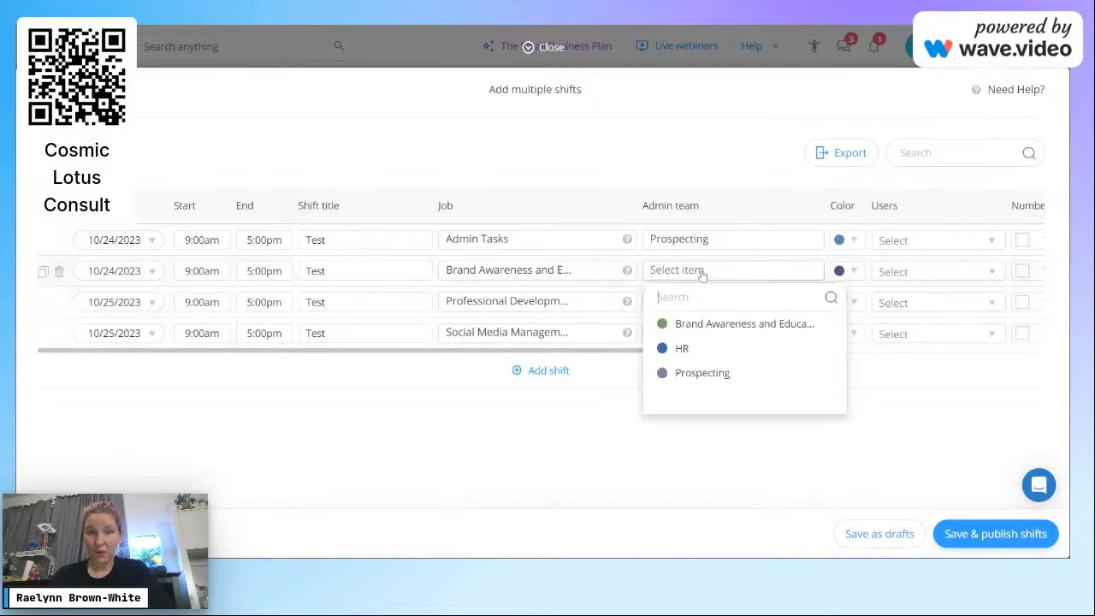
pyautogui.click(714, 325)
pyautogui.click(716, 303)
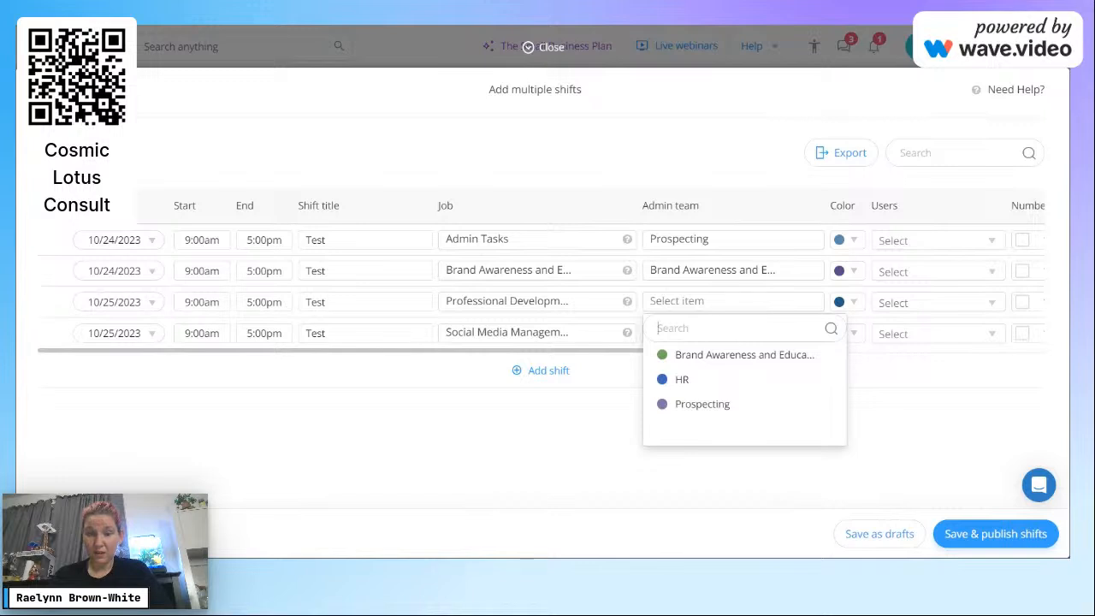
pyautogui.click(817, 494)
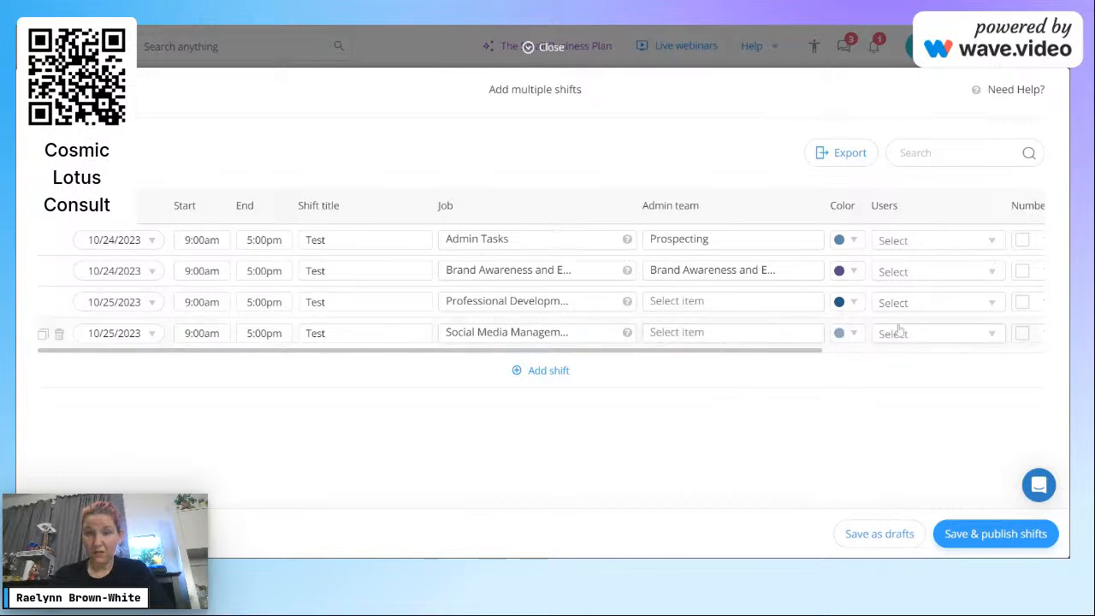
# Step: Assign a user to each of the four shifts, alternating between the presenter and the other team member
pyautogui.click(958, 251)
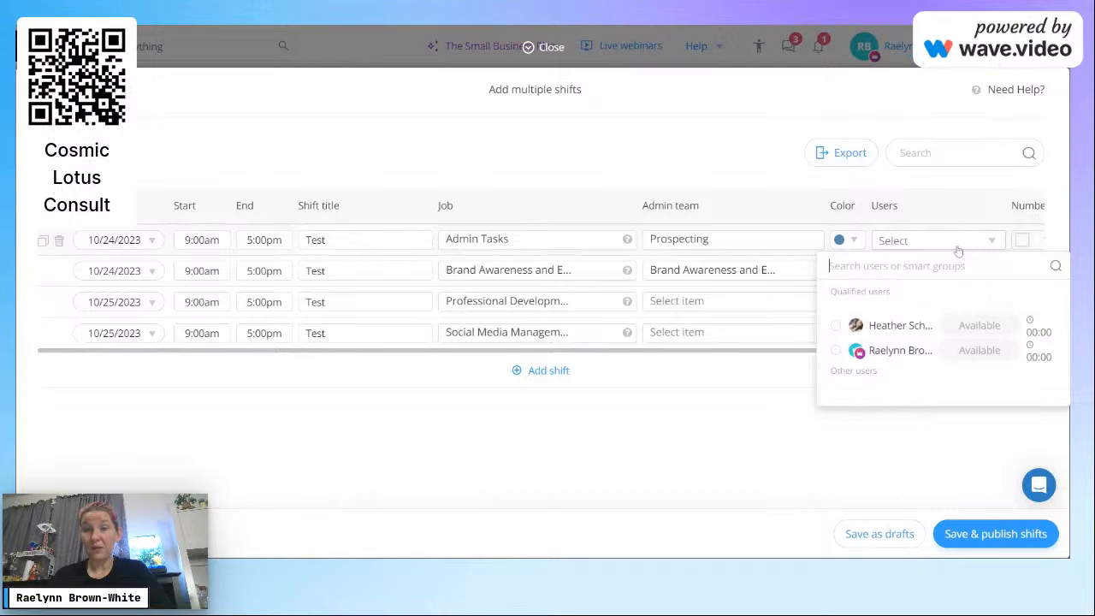
pyautogui.click(902, 352)
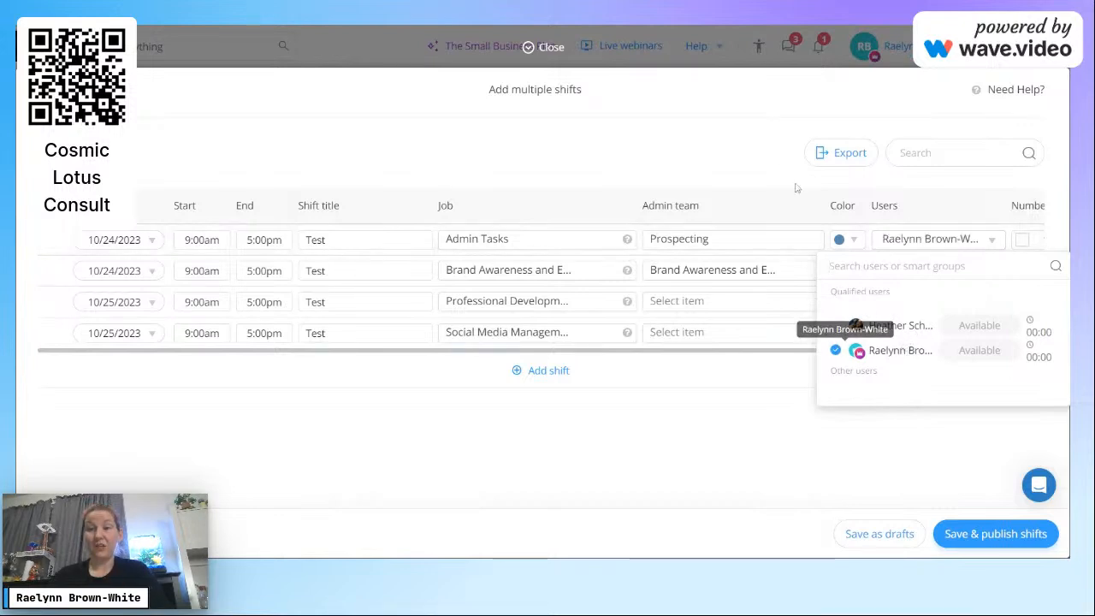
pyautogui.click(734, 158)
pyautogui.click(936, 272)
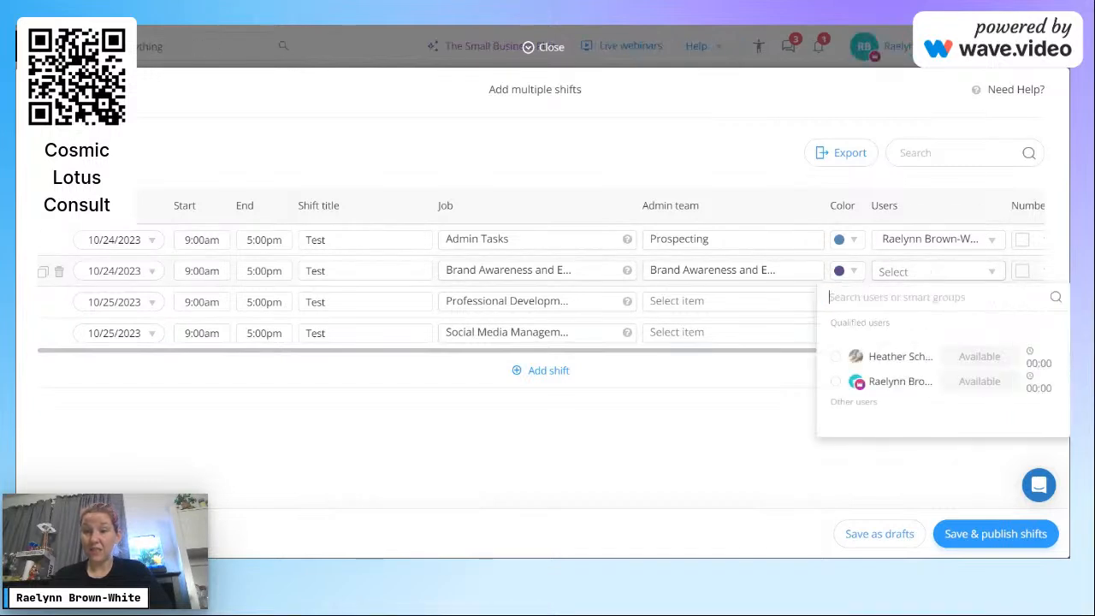
pyautogui.click(914, 362)
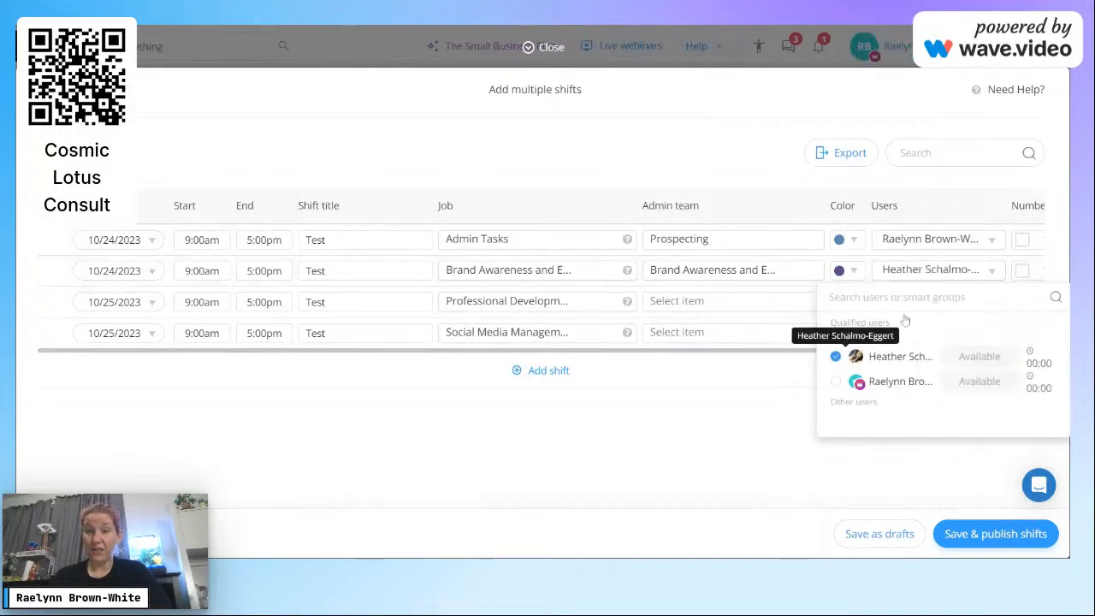
pyautogui.click(784, 173)
pyautogui.click(900, 301)
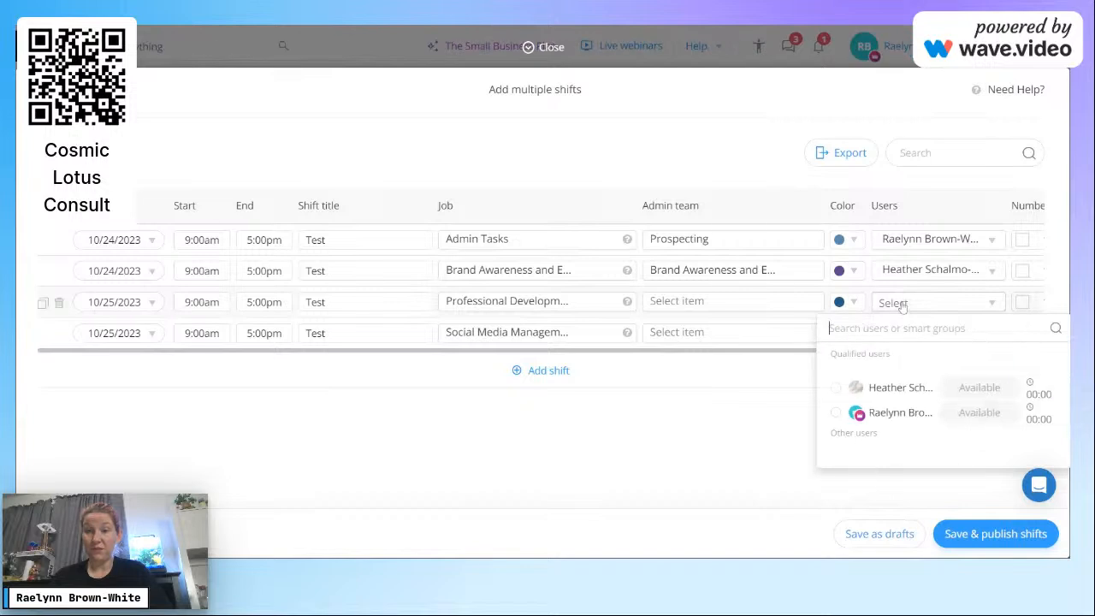
pyautogui.click(896, 418)
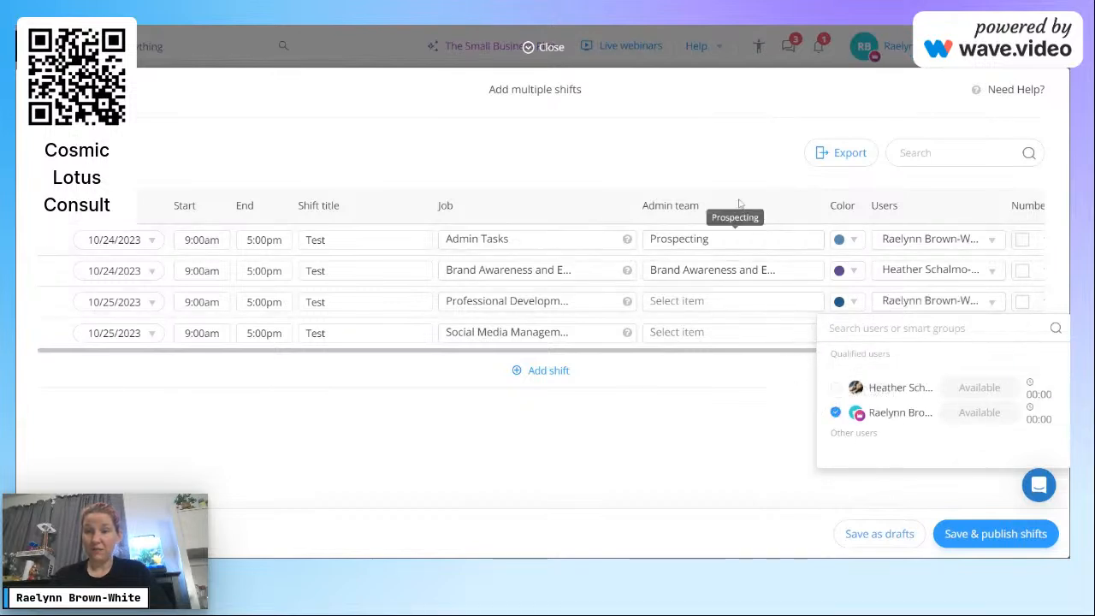
pyautogui.click(728, 173)
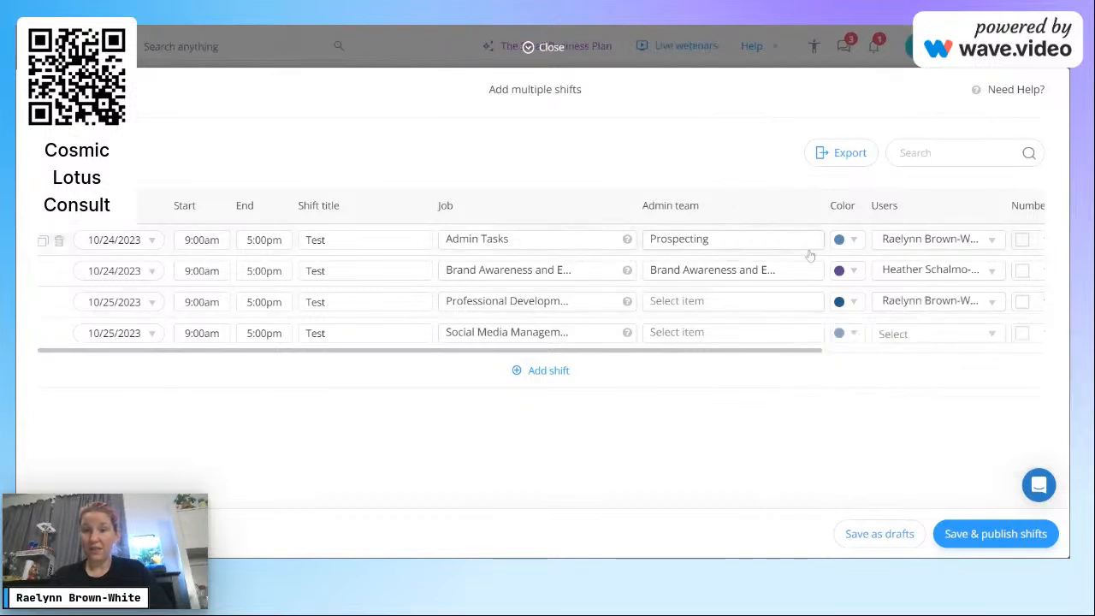
pyautogui.click(895, 333)
pyautogui.click(907, 421)
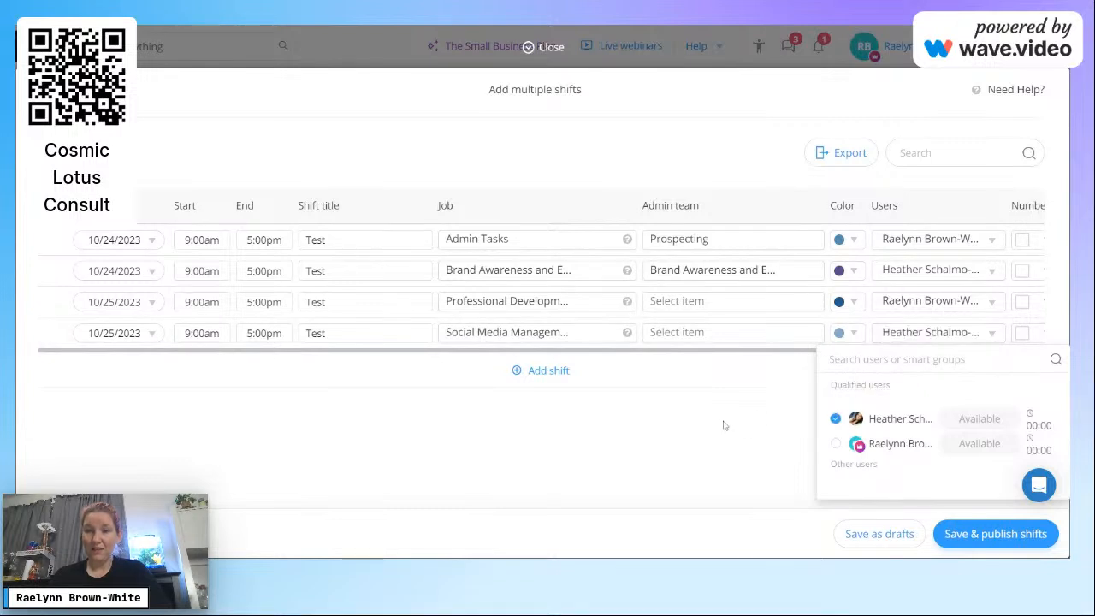
pyautogui.click(725, 423)
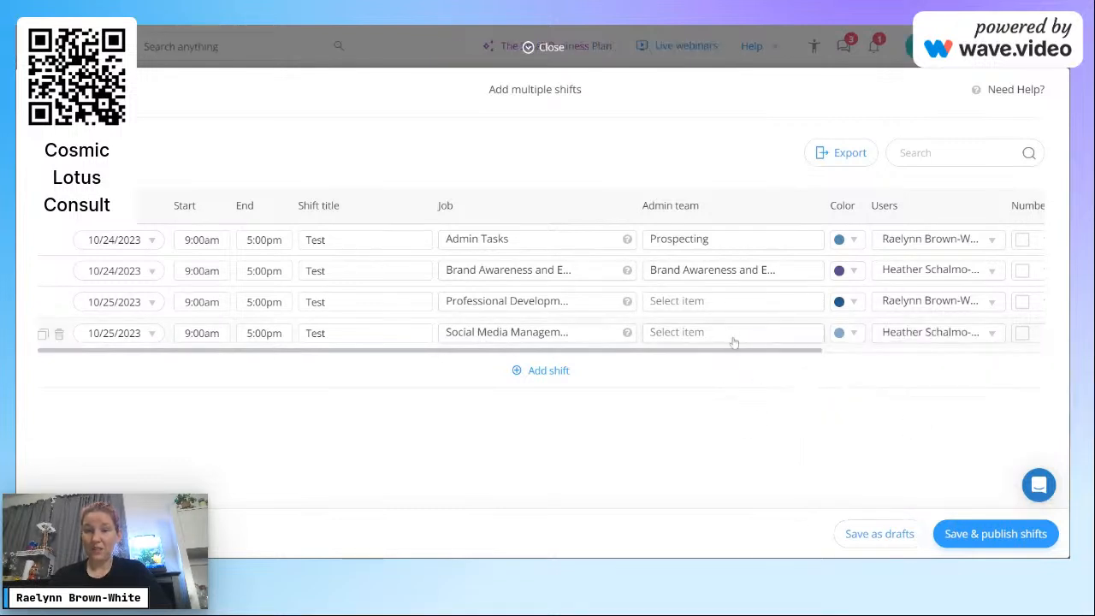
# Step: Add the note 'Test' to the second (Brand Awareness) and fourth (Social Media Management) shifts
pyautogui.moveTo(736, 354); pyautogui.dragTo(1045, 355)
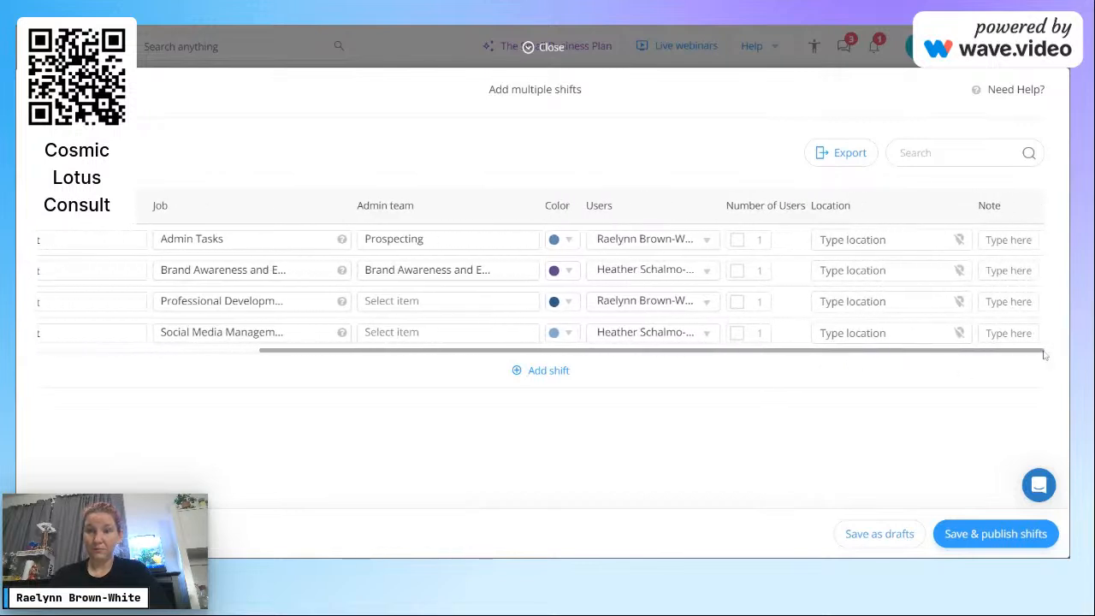
pyautogui.click(1009, 242)
pyautogui.click(753, 152)
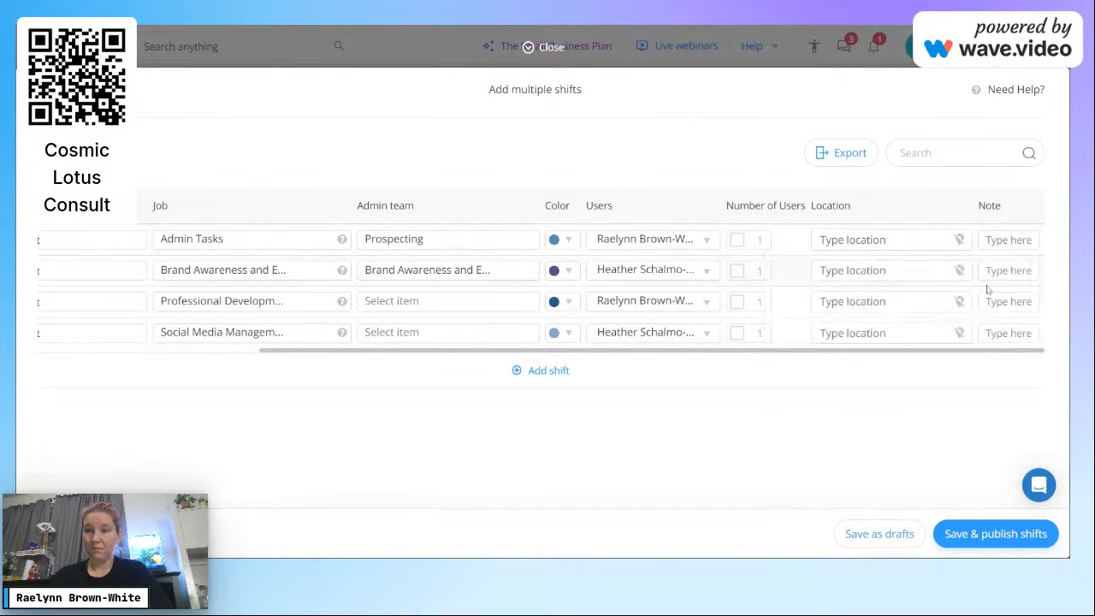
pyautogui.click(1011, 272)
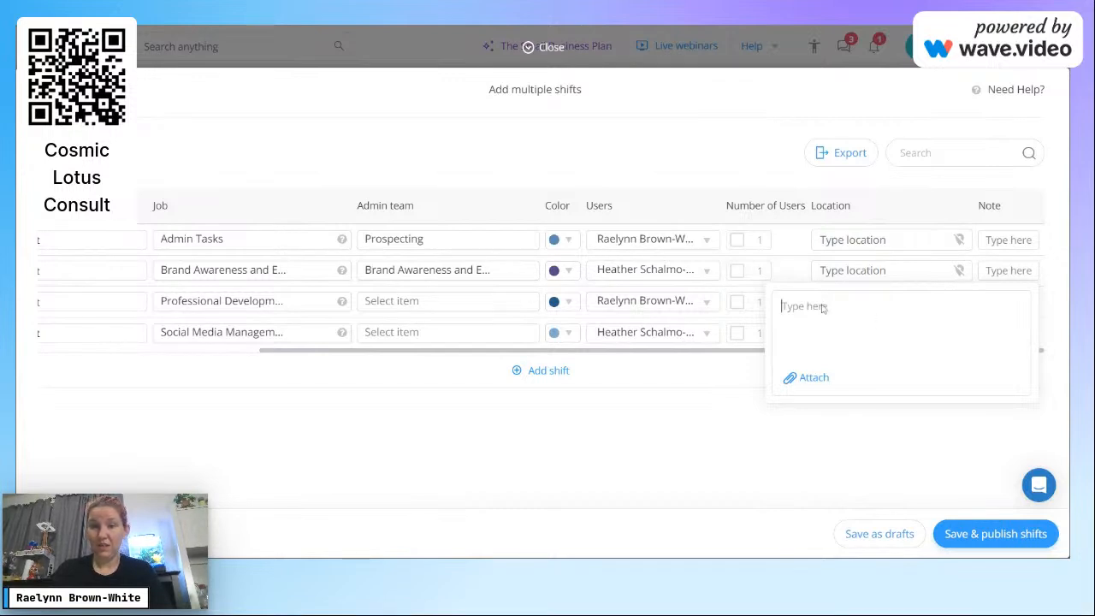
pyautogui.write('Test')
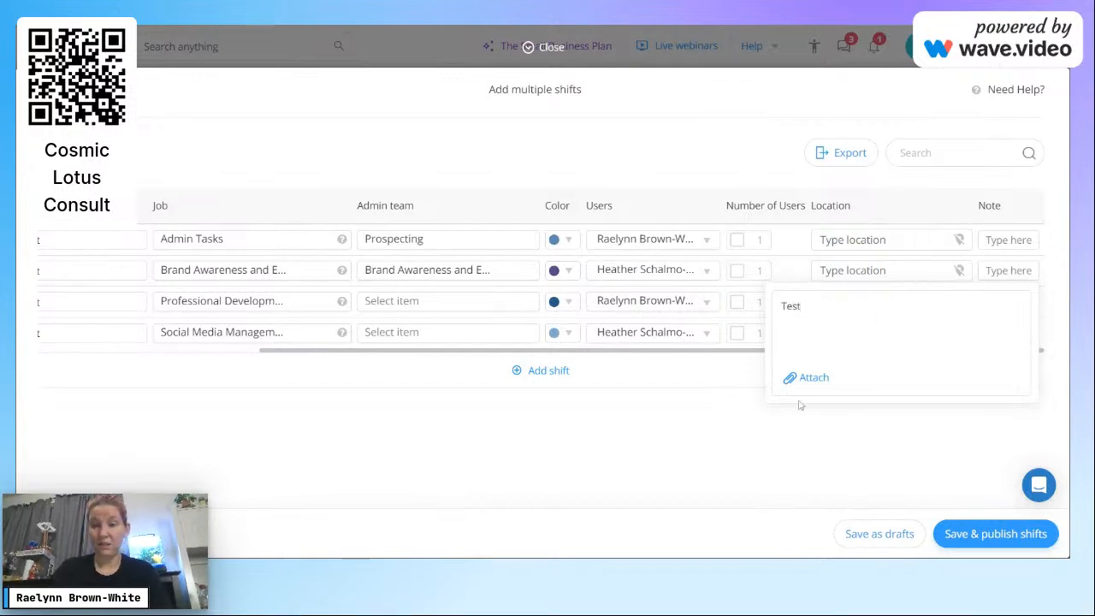
pyautogui.click(776, 462)
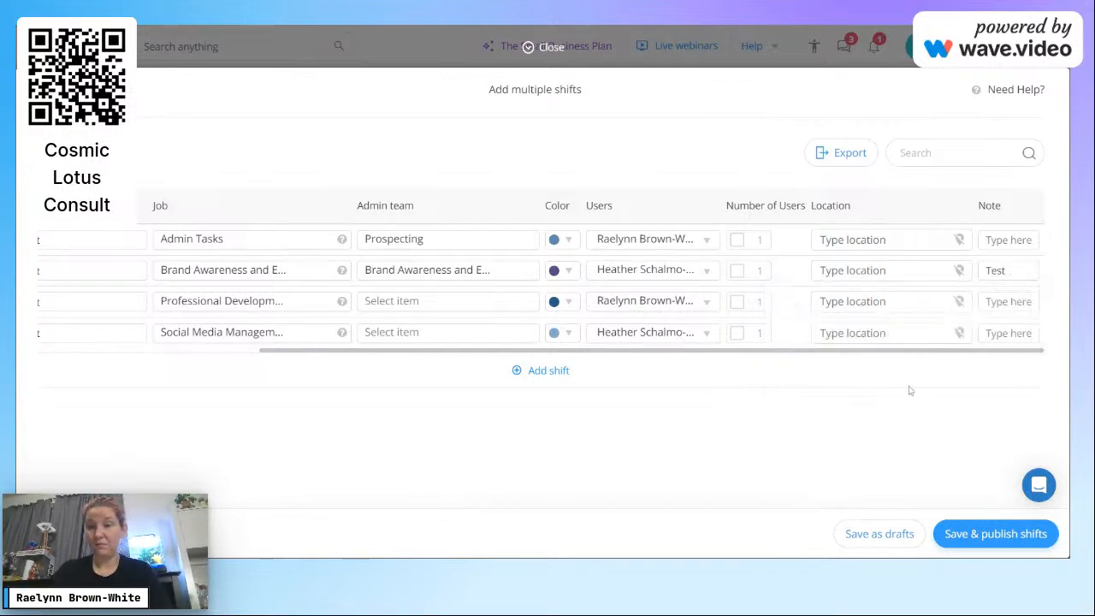
pyautogui.click(999, 335)
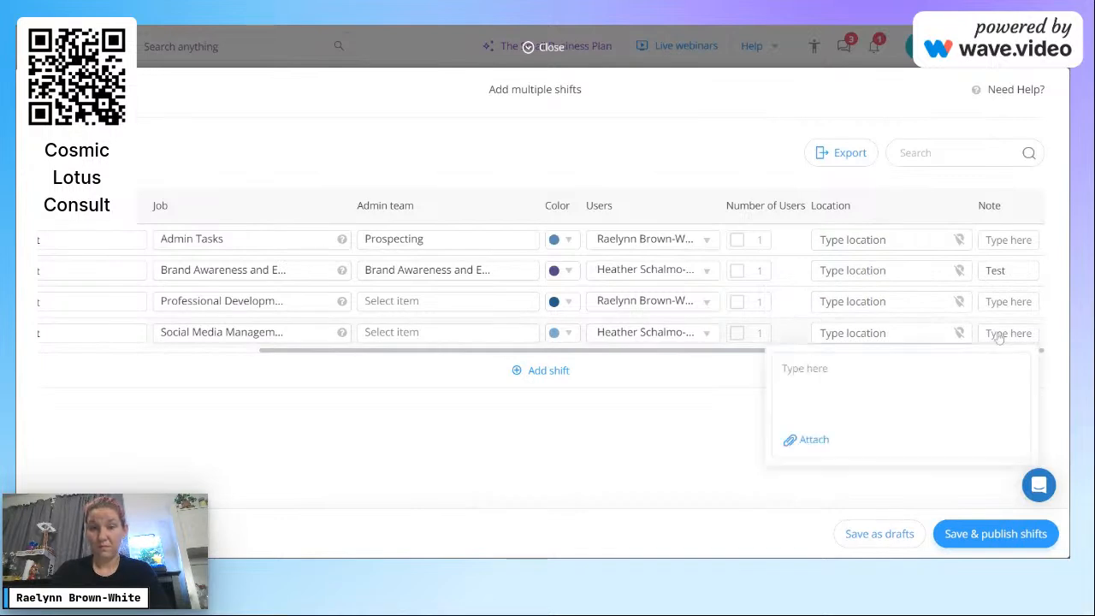
pyautogui.write('Test')
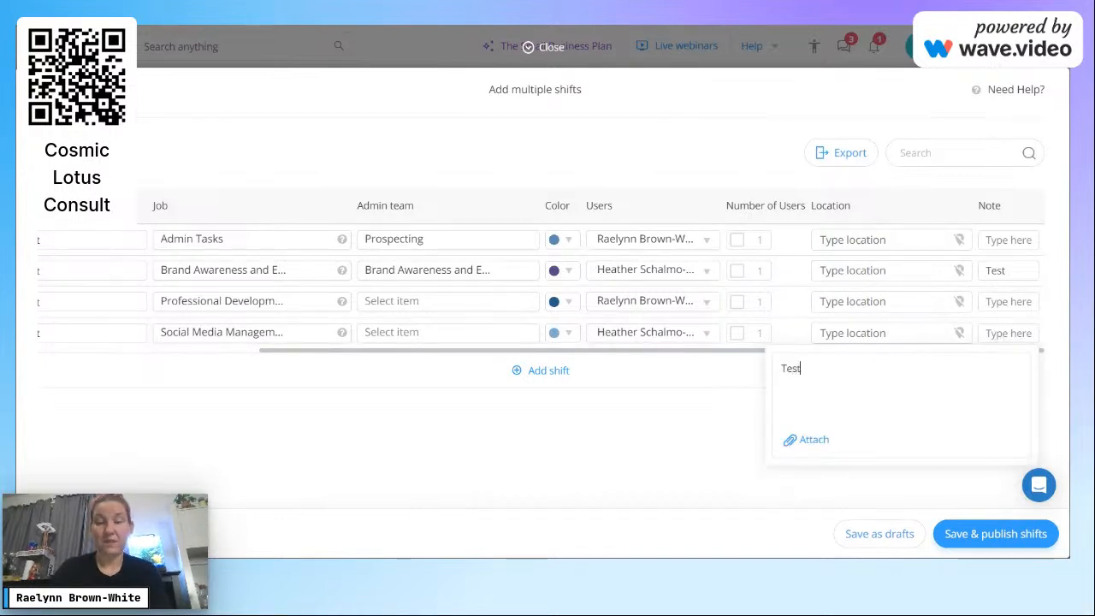
pyautogui.click(633, 443)
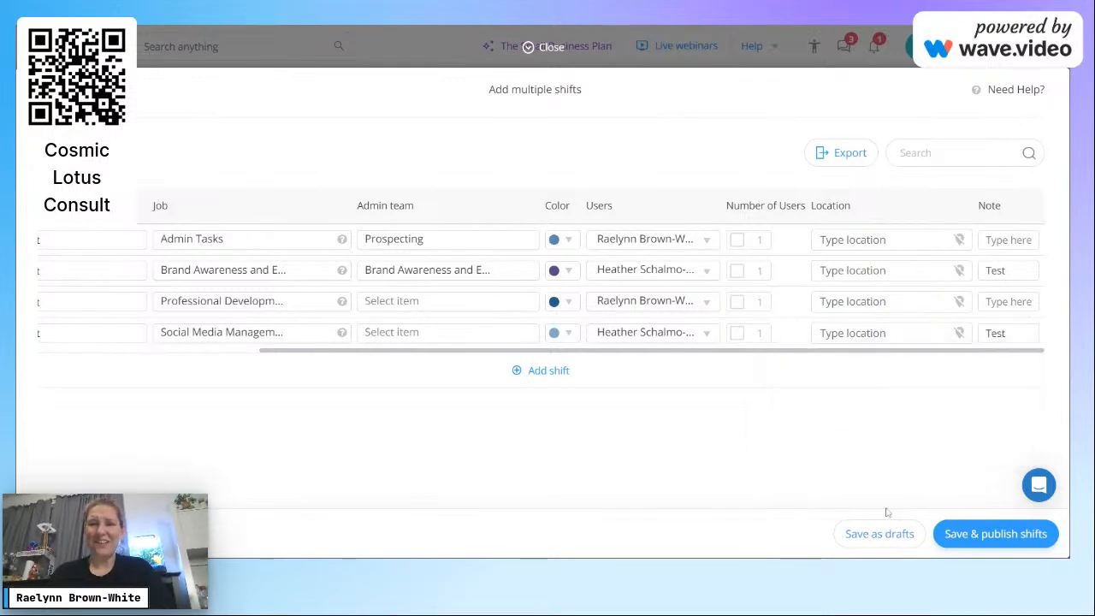
# Step: Publish the four shifts, return to the Oct 22–28 week, and start a Tue 10/24 shift
pyautogui.click(989, 539)
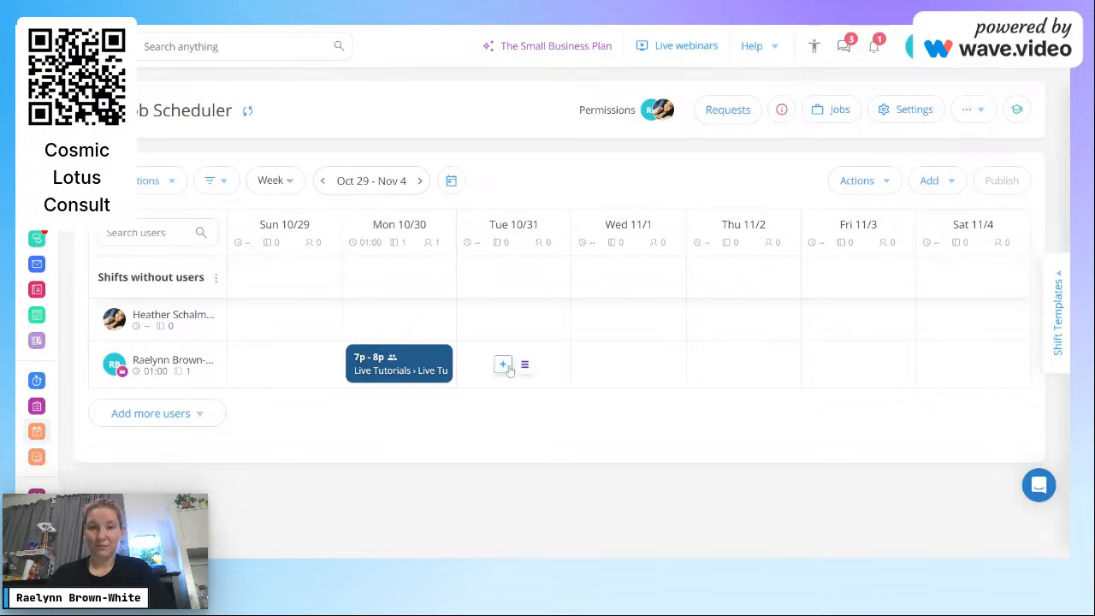
pyautogui.click(324, 180)
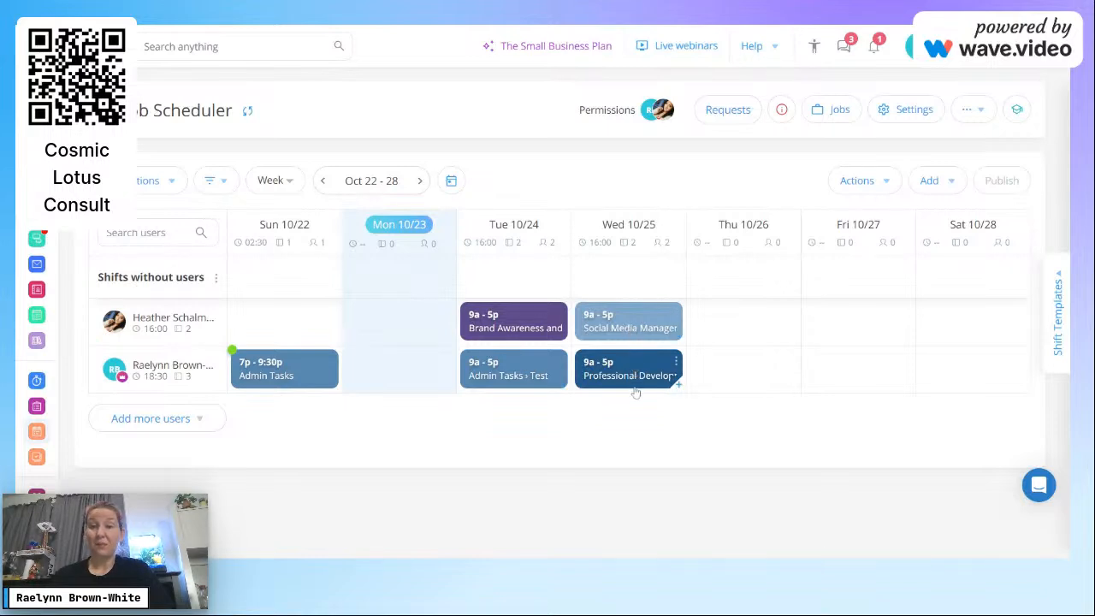
pyautogui.click(565, 338)
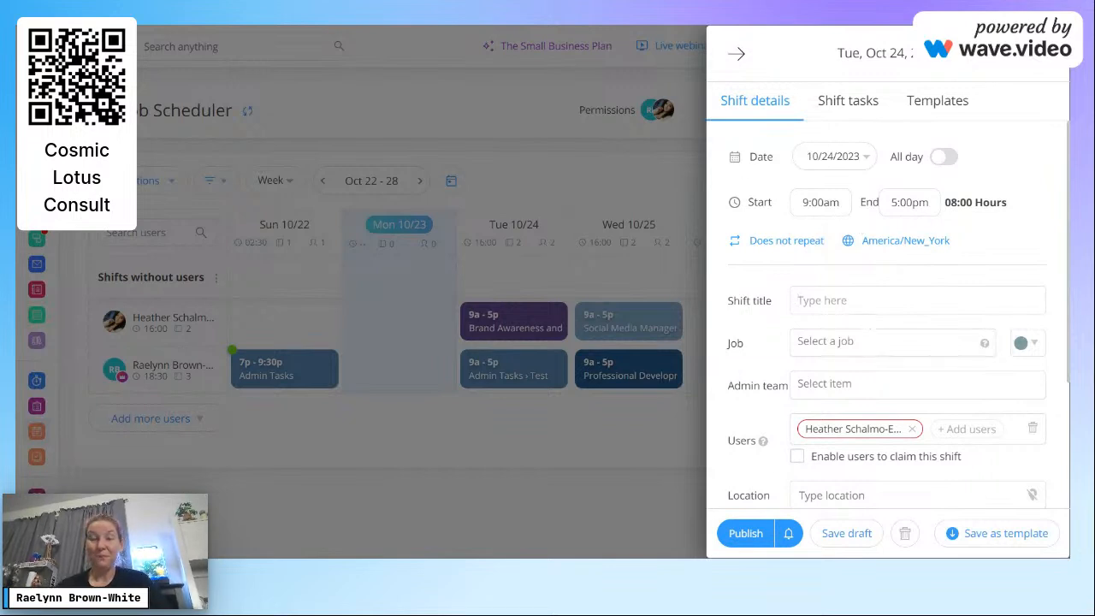
# Step: Make the shift 6:00pm–7:00pm Training, job Professional Development, admin team HR
pyautogui.click(821, 201)
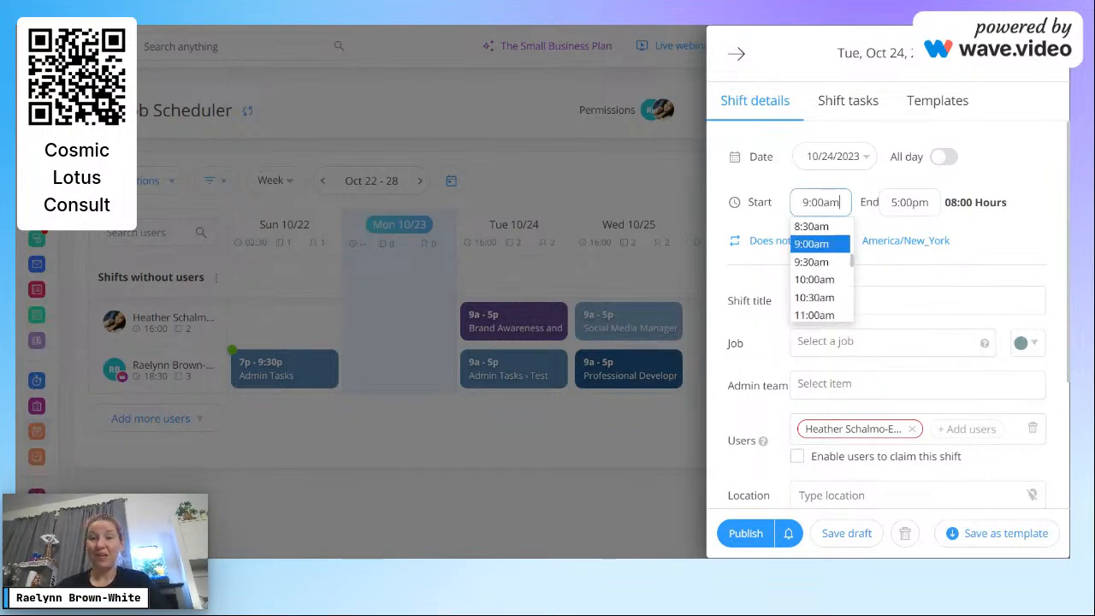
pyautogui.moveTo(852, 262); pyautogui.dragTo(851, 301)
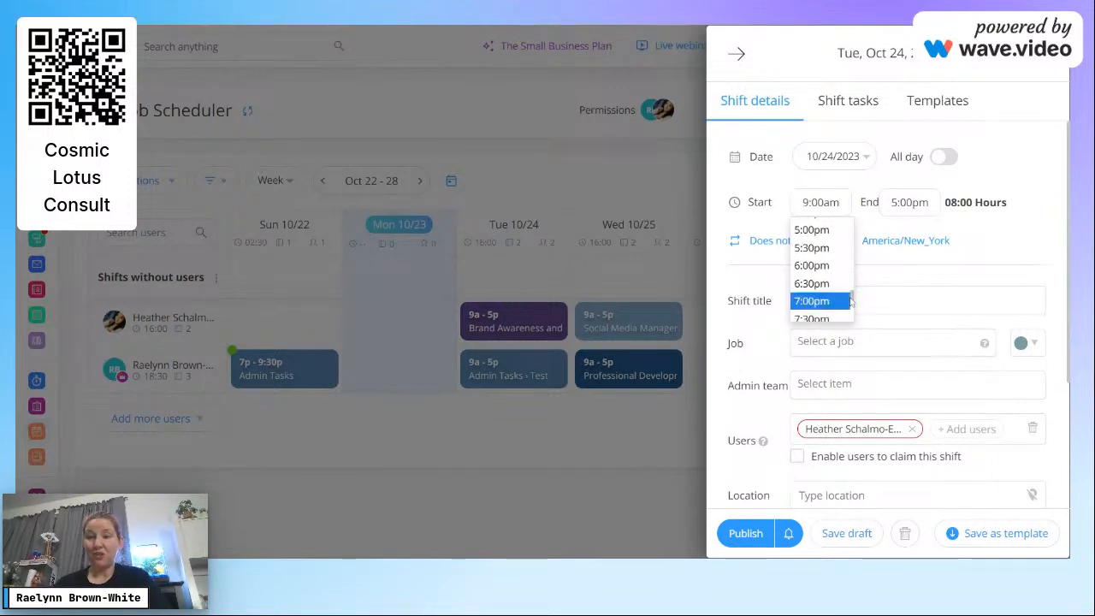
pyautogui.click(817, 267)
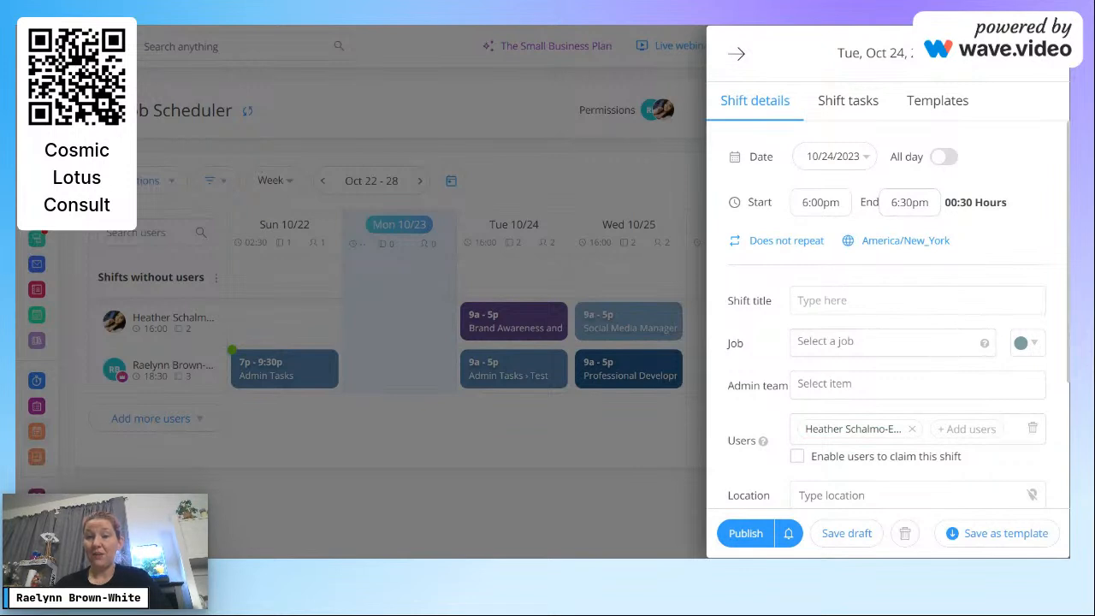
pyautogui.click(910, 202)
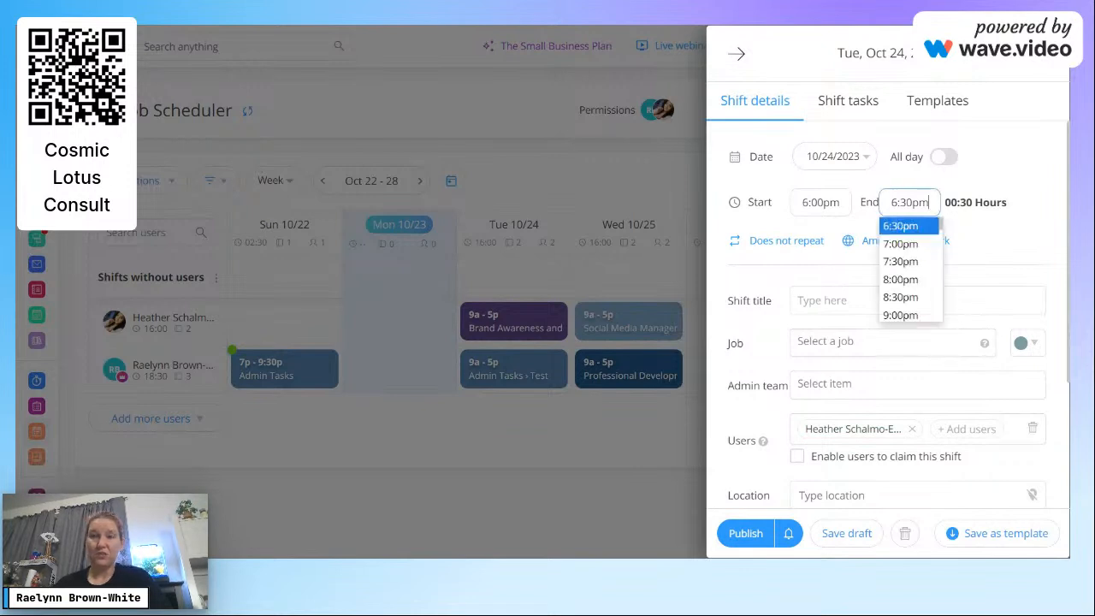
pyautogui.click(915, 244)
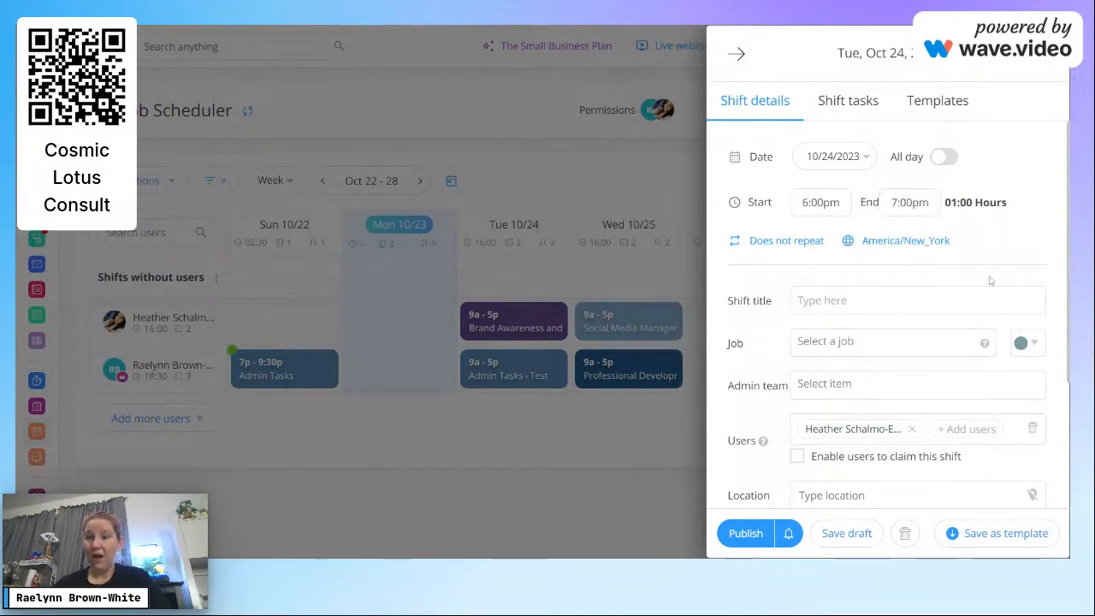
pyautogui.write('Training')
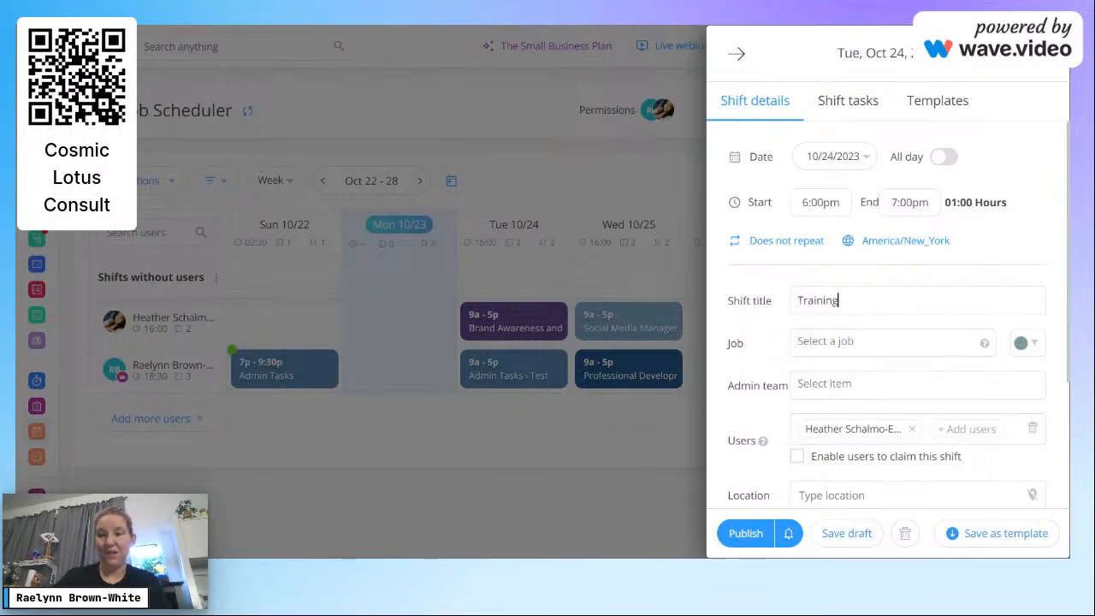
pyautogui.click(847, 342)
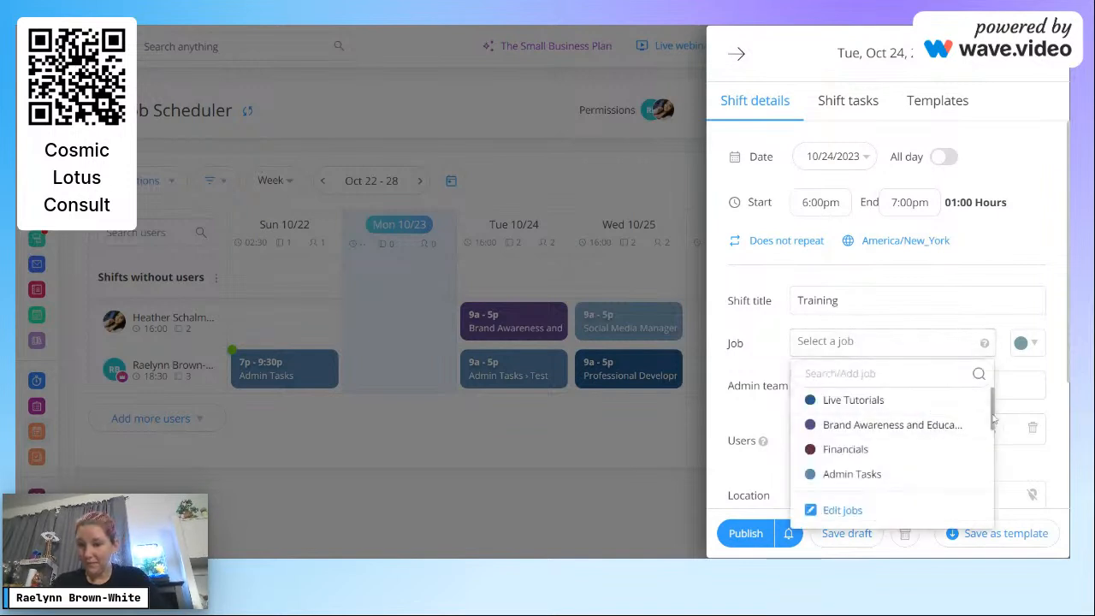
pyautogui.scroll(-3, 994, 416)
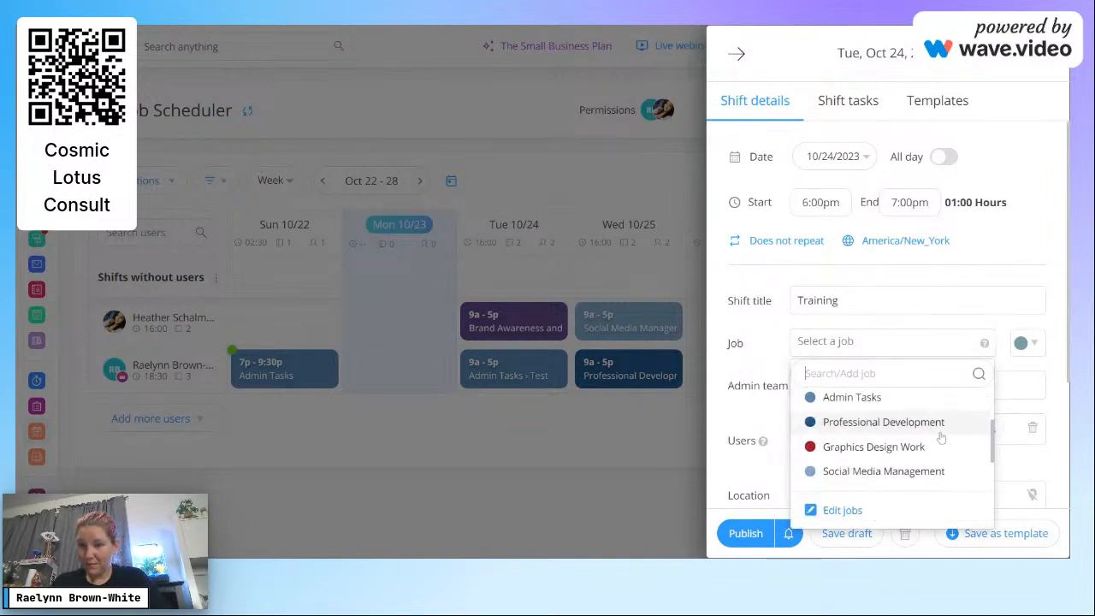
pyautogui.click(929, 425)
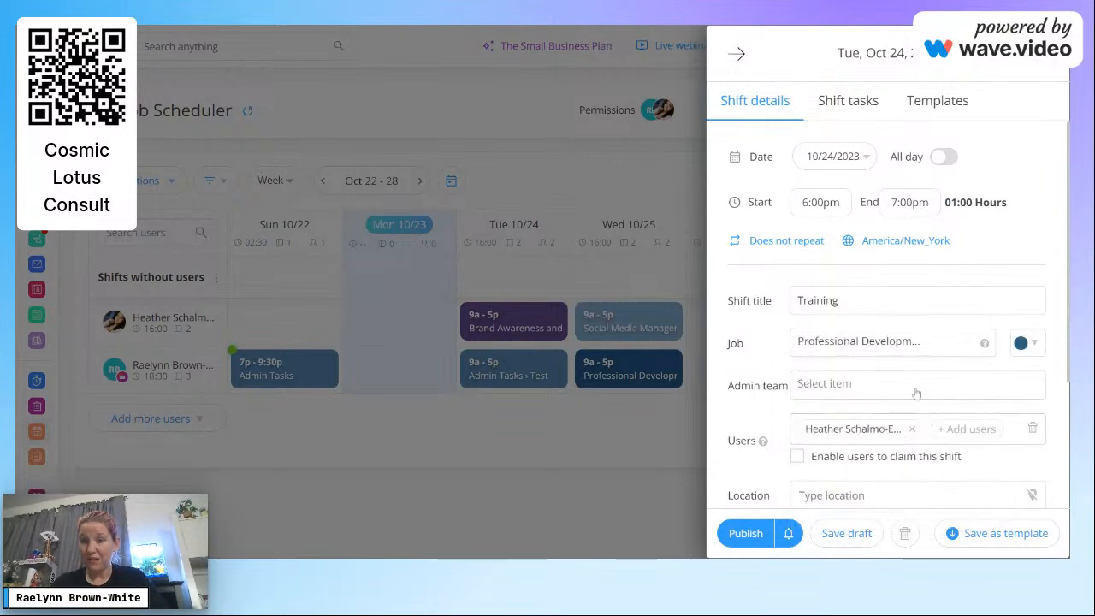
pyautogui.click(915, 389)
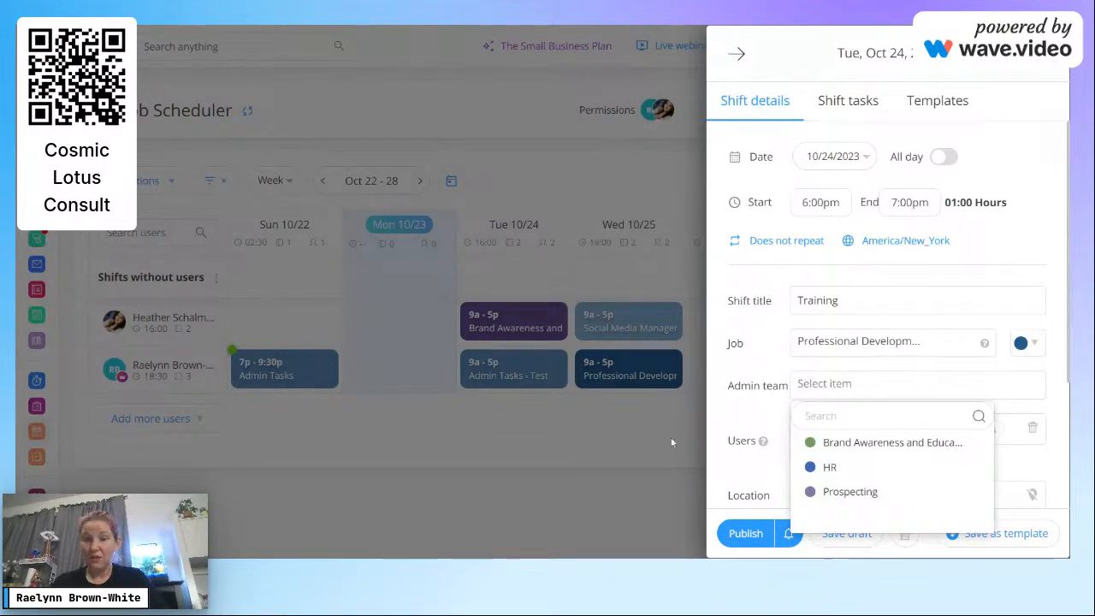
pyautogui.click(816, 467)
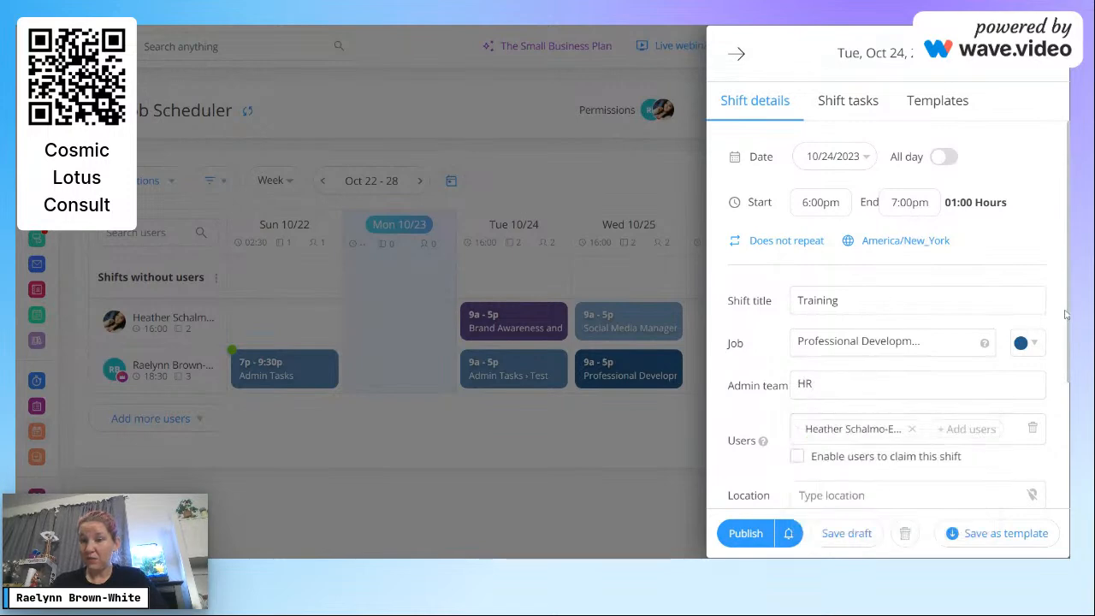
# Step: Add a note and the task 'Login to Cisco Skills for All to complete Cybersecurity training', then publish
pyautogui.scroll(-3, 887, 308)
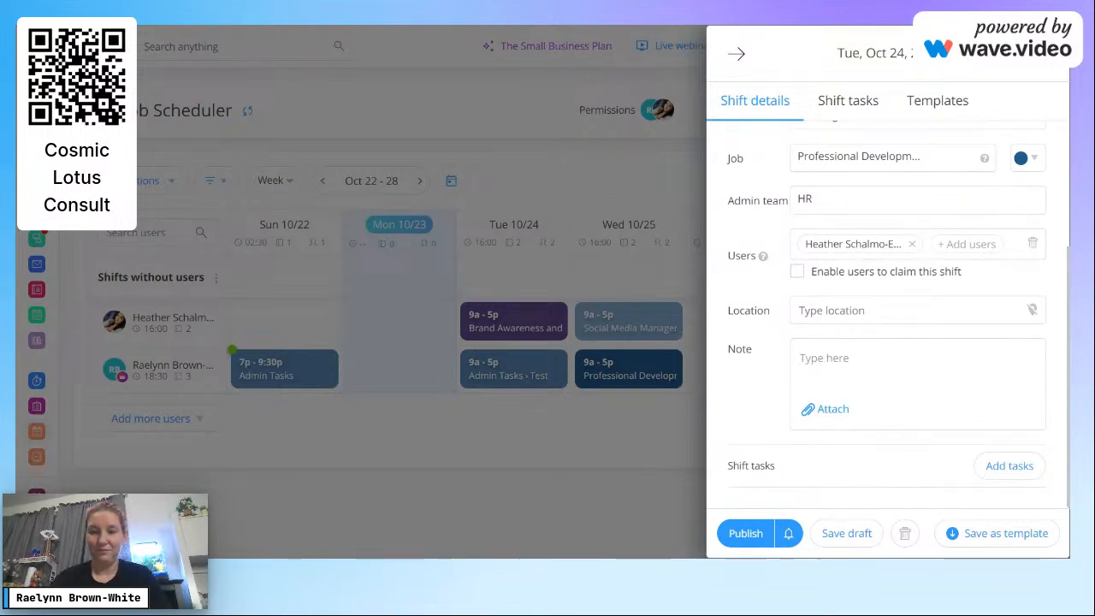
pyautogui.write('Just a test')
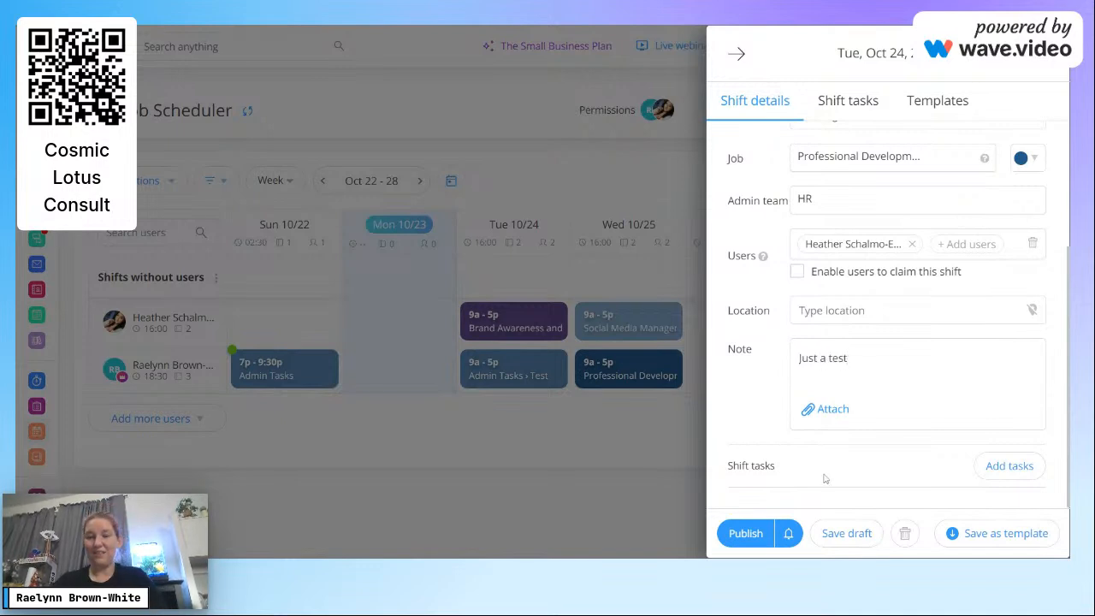
pyautogui.click(1029, 467)
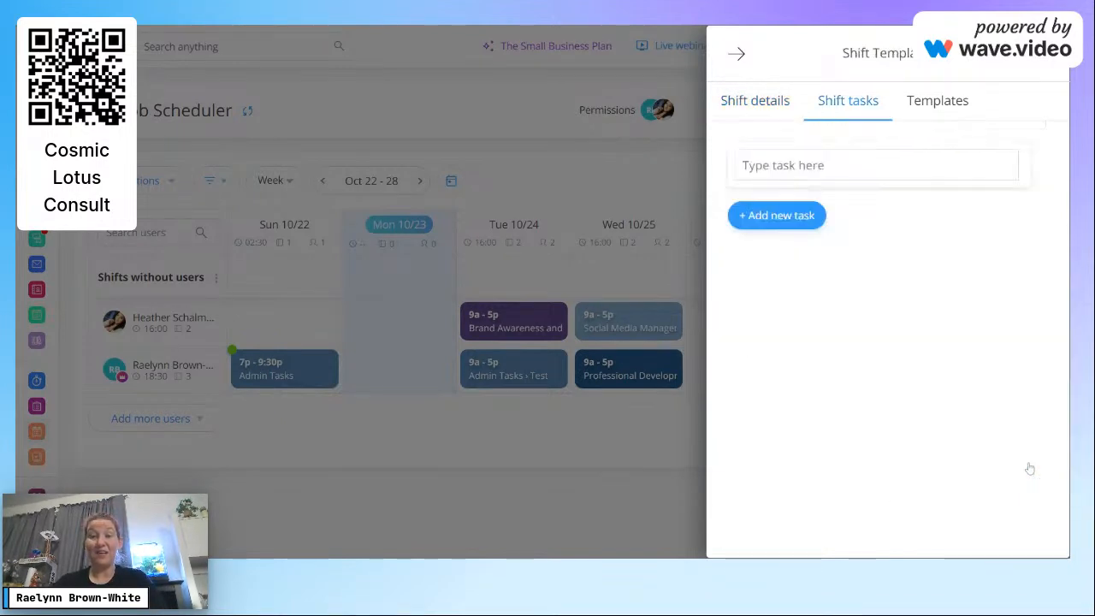
pyautogui.click(804, 166)
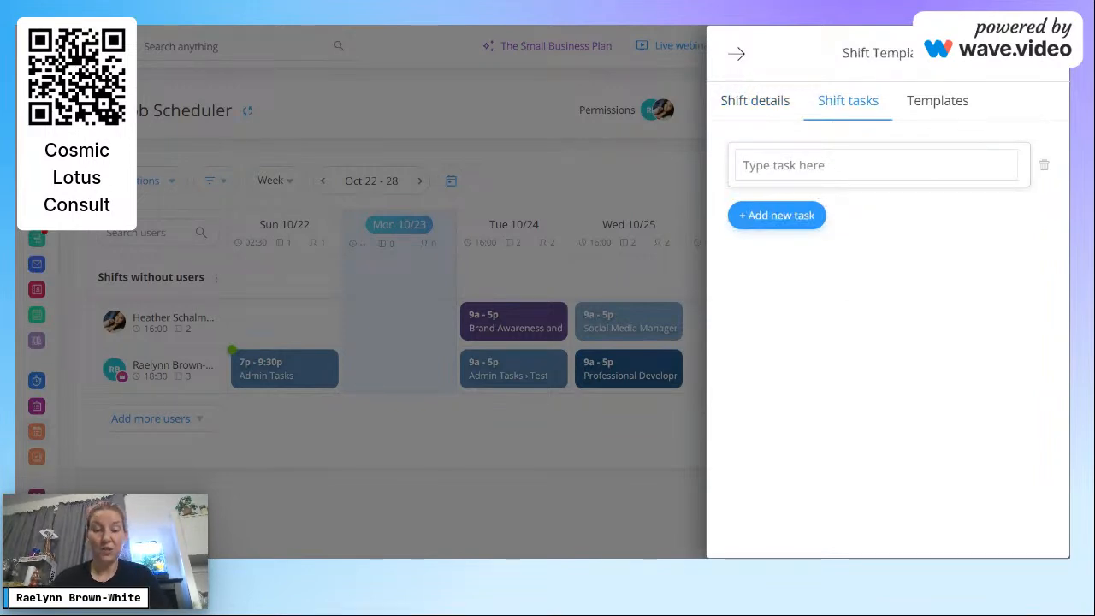
pyautogui.write('Login to')
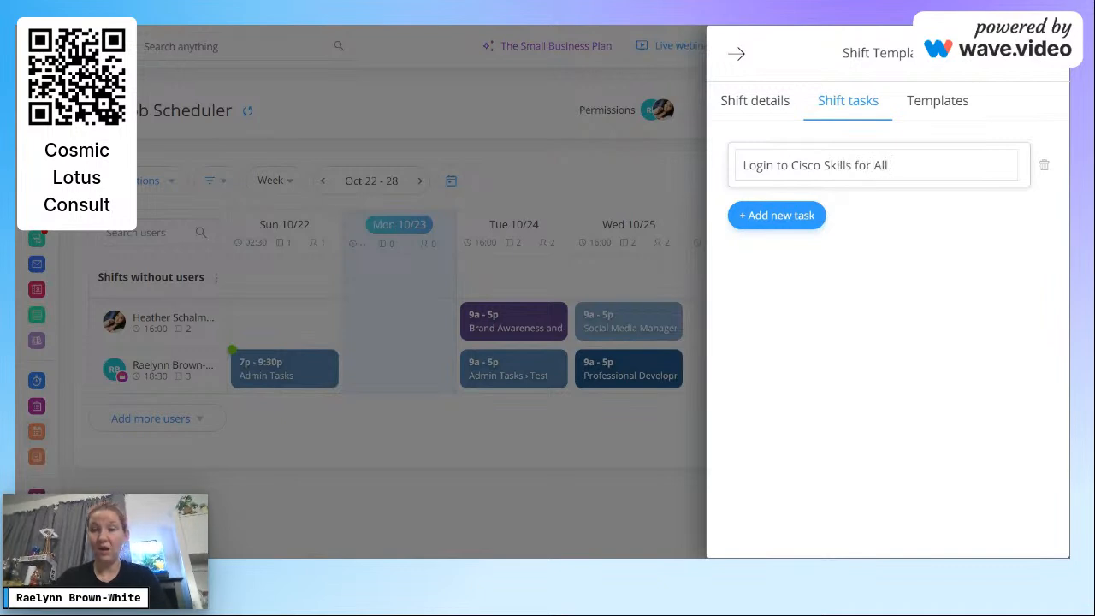
pyautogui.write('Cisco Skills for All to compl')
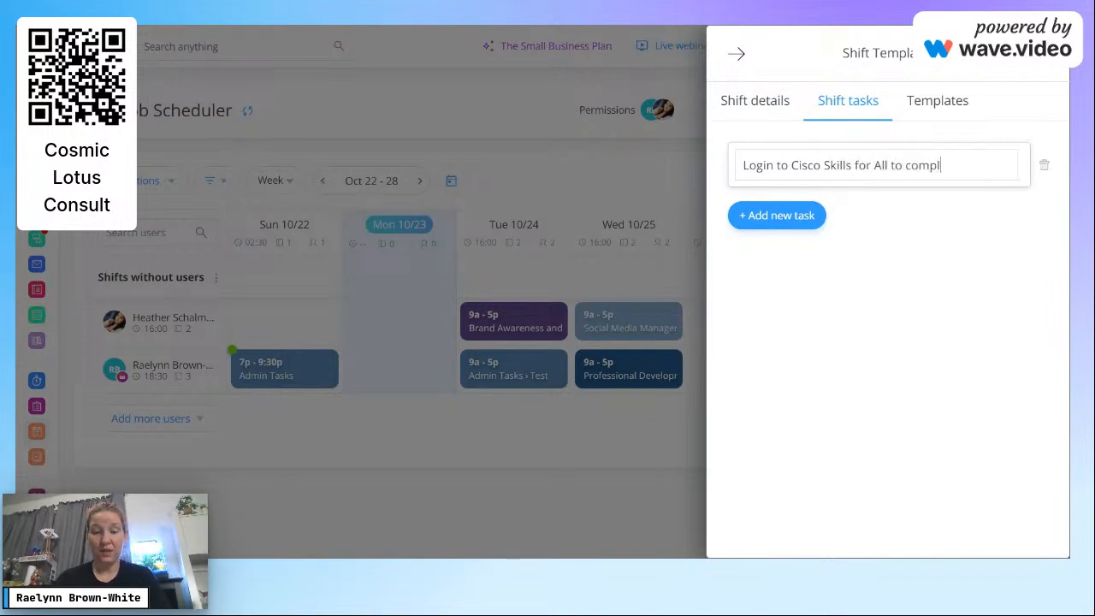
pyautogui.write('ete Cybersecurity')
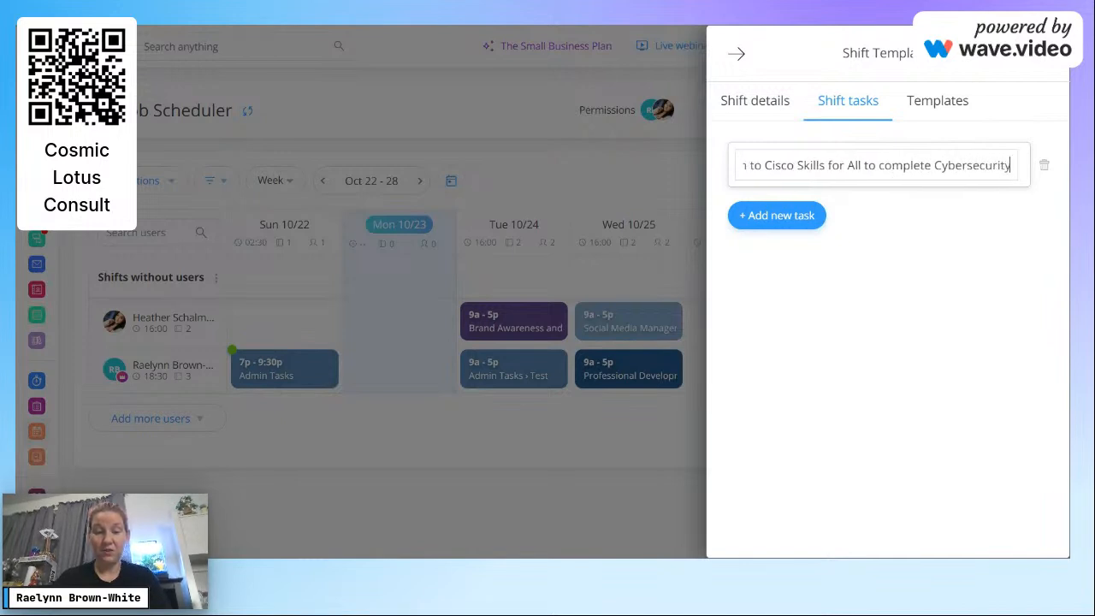
pyautogui.write(' training')
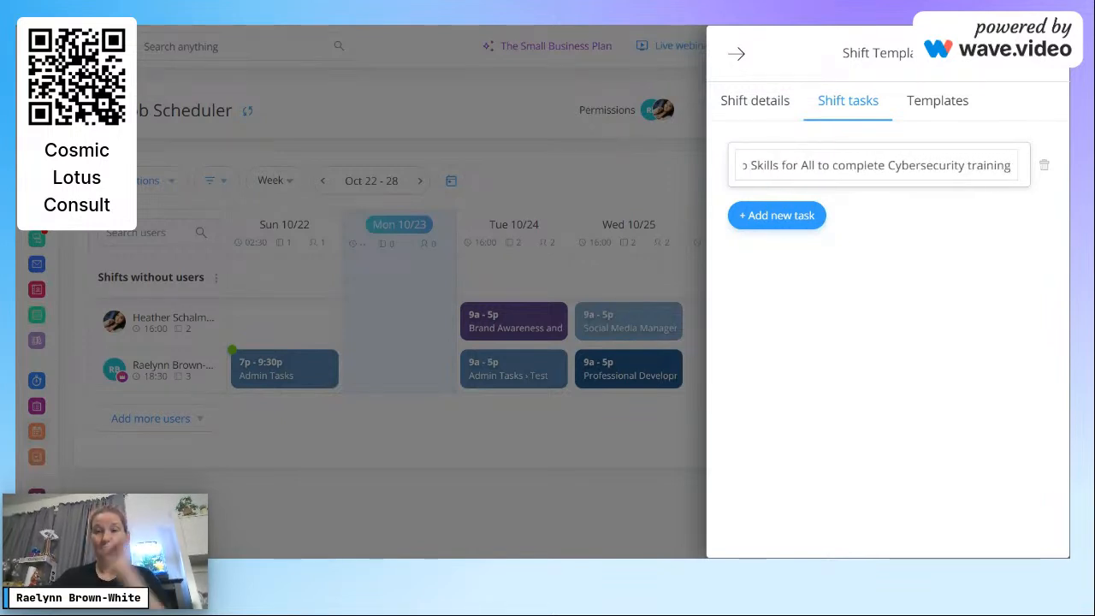
pyautogui.click(777, 215)
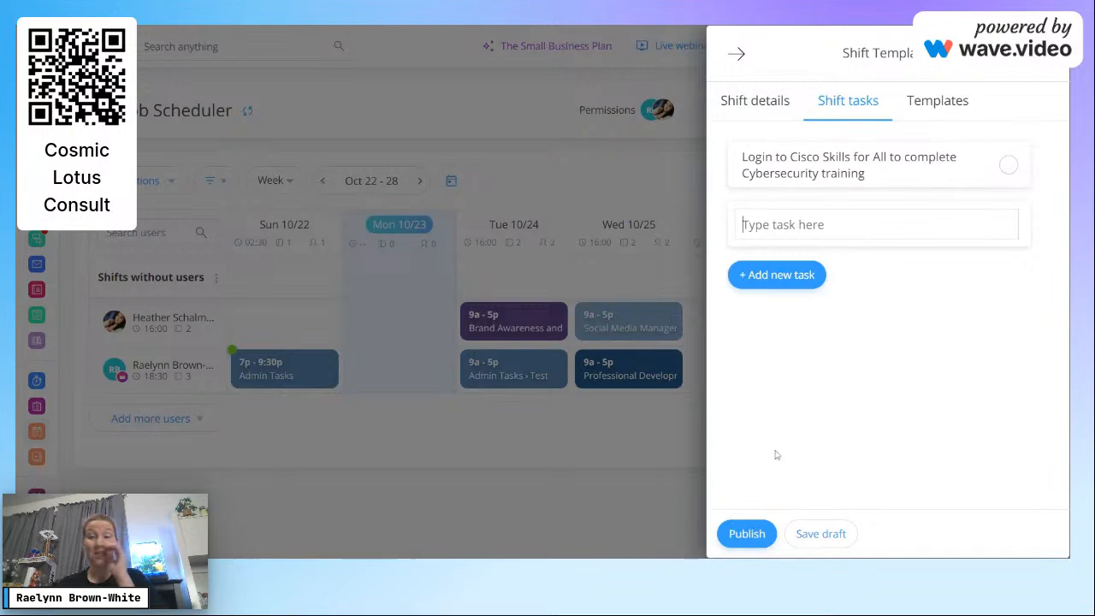
pyautogui.click(744, 534)
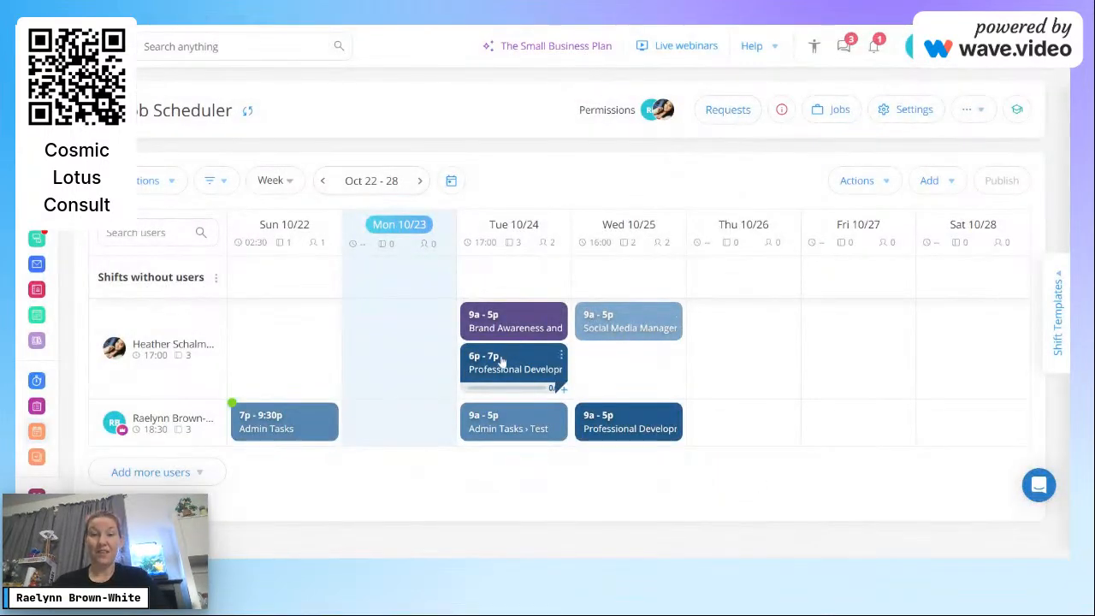
# Step: Review the published 6p–7p Training shift, then start a new Tue 10/24 shift for the second employee
pyautogui.click(502, 363)
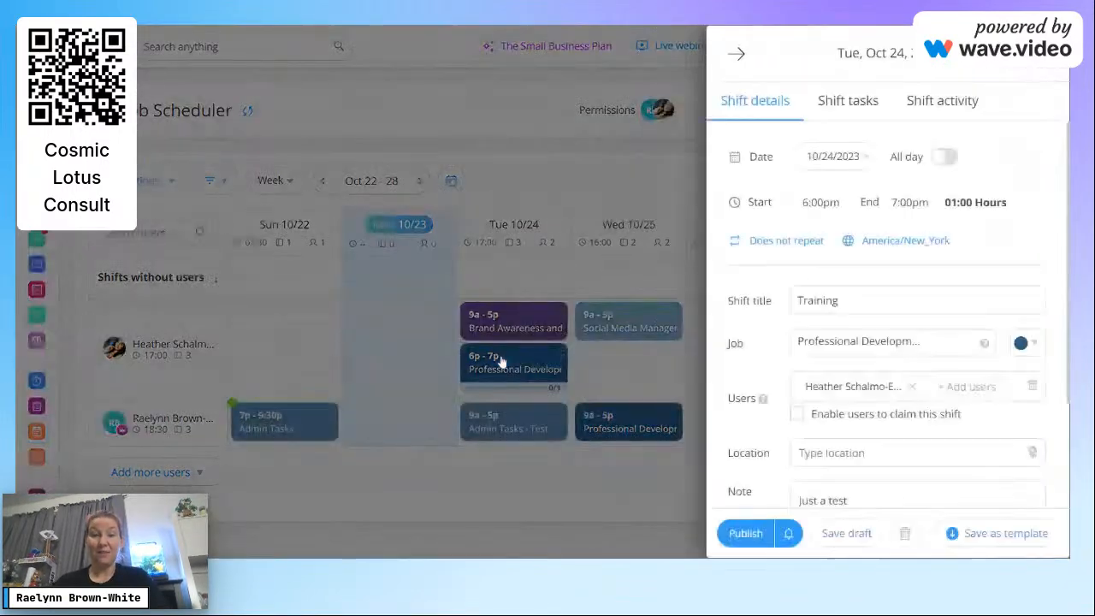
pyautogui.click(736, 54)
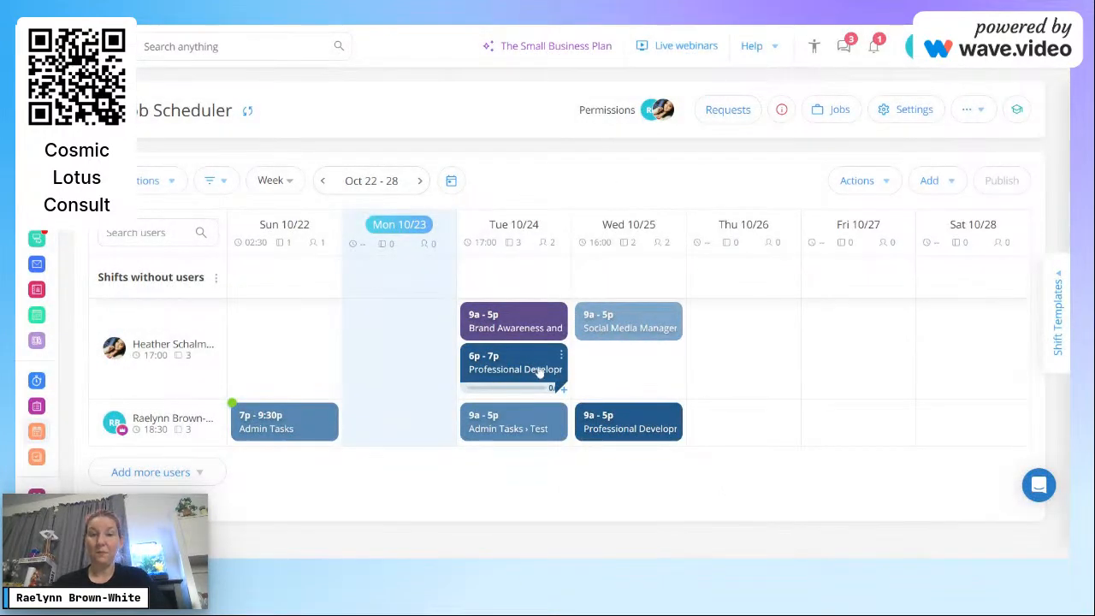
pyautogui.click(501, 365)
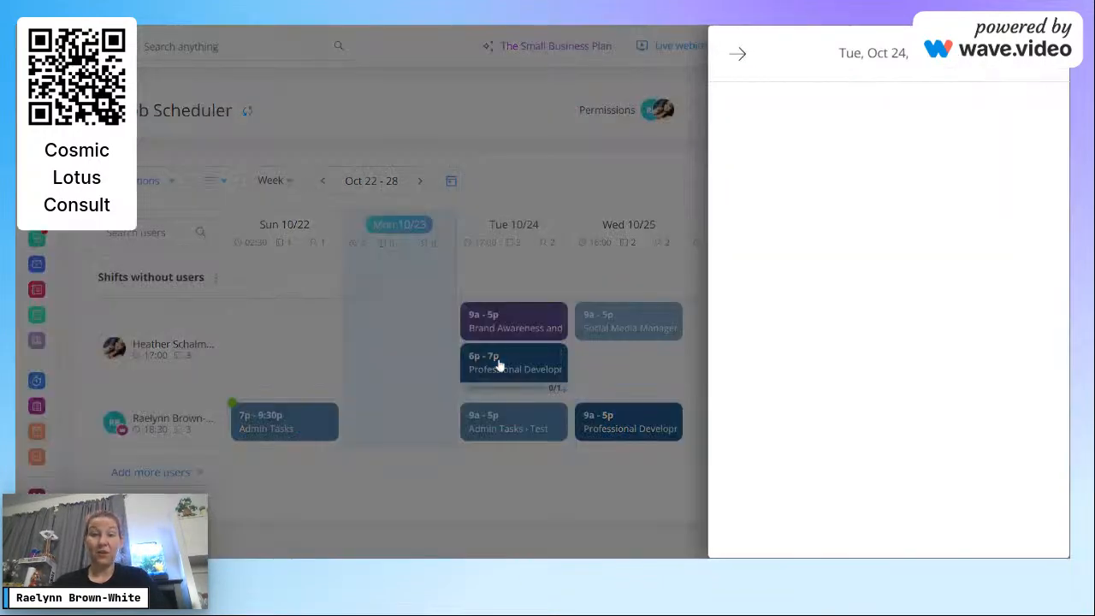
pyautogui.click(420, 478)
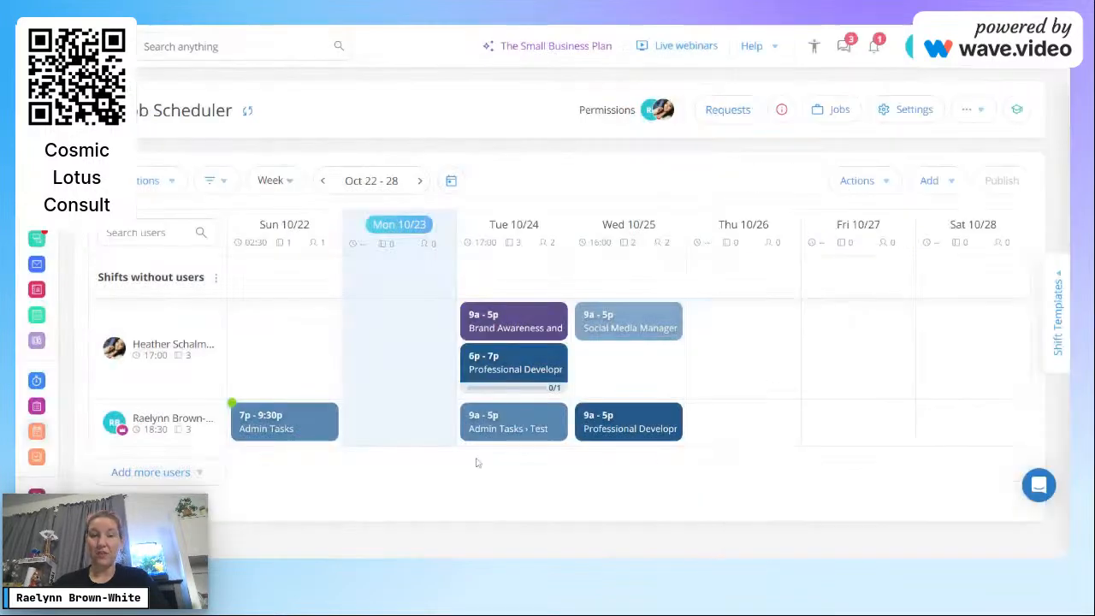
pyautogui.click(568, 440)
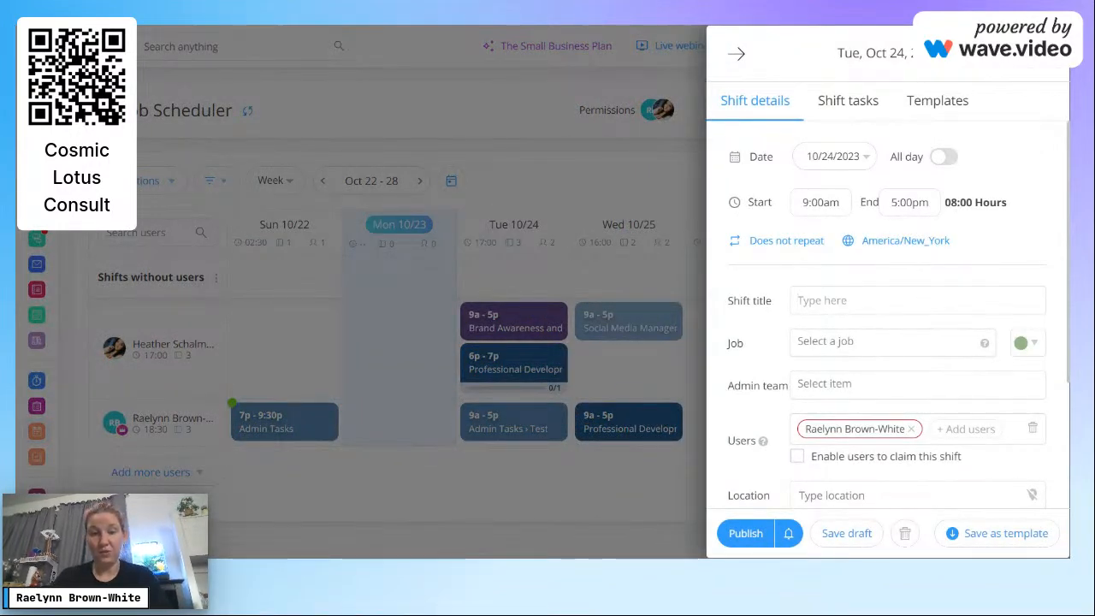
# Step: Title the shift Training with job Professional Development and admin team HR
pyautogui.write('Training')
pyautogui.click(857, 326)
pyautogui.click(857, 342)
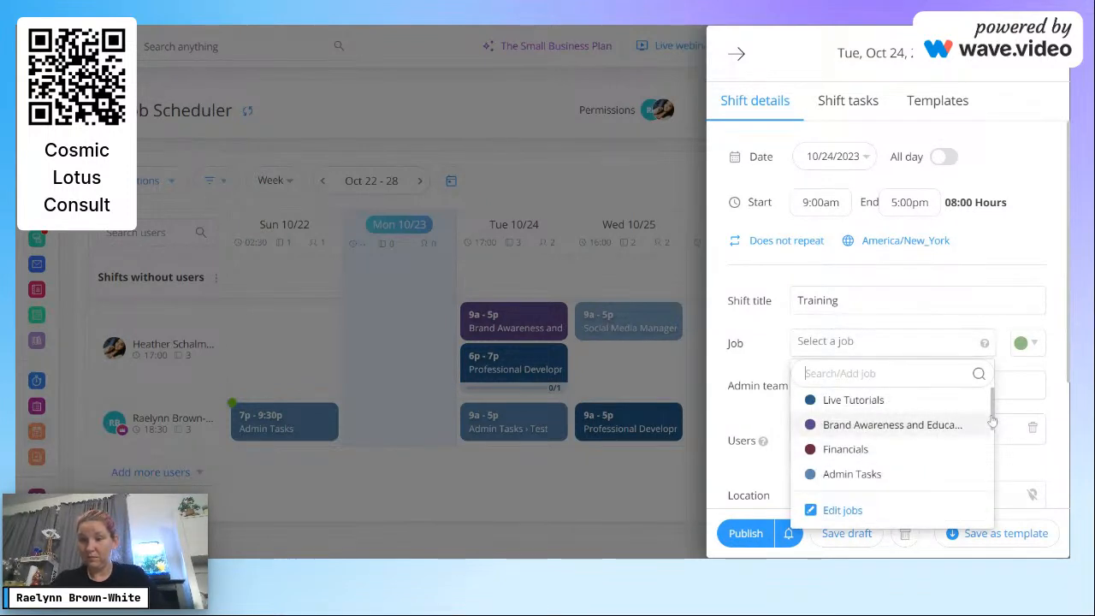
pyautogui.scroll(-3, 993, 420)
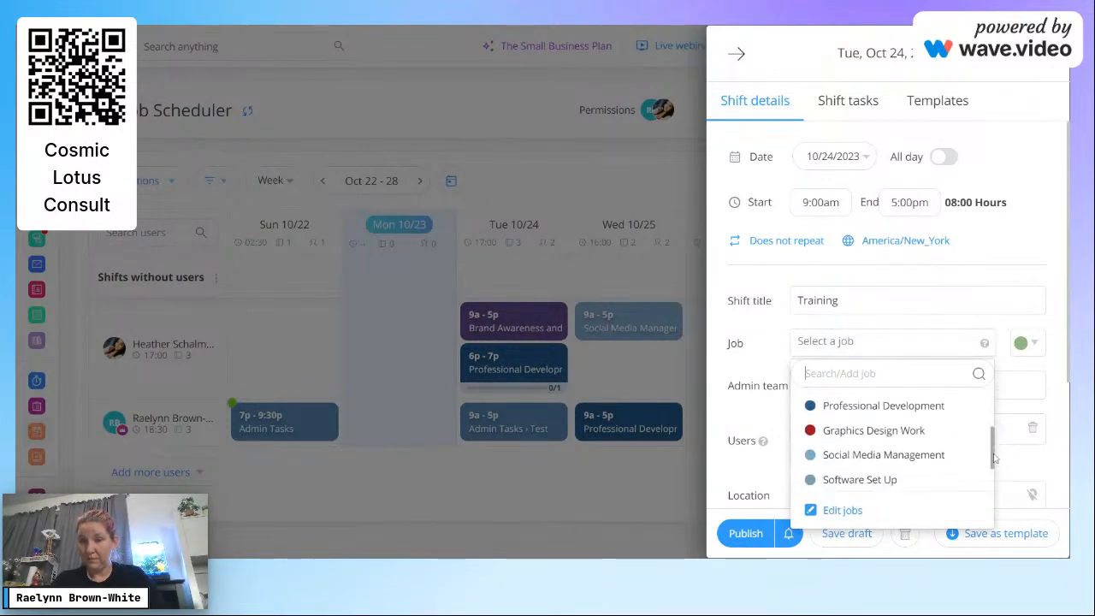
pyautogui.click(911, 407)
pyautogui.click(873, 392)
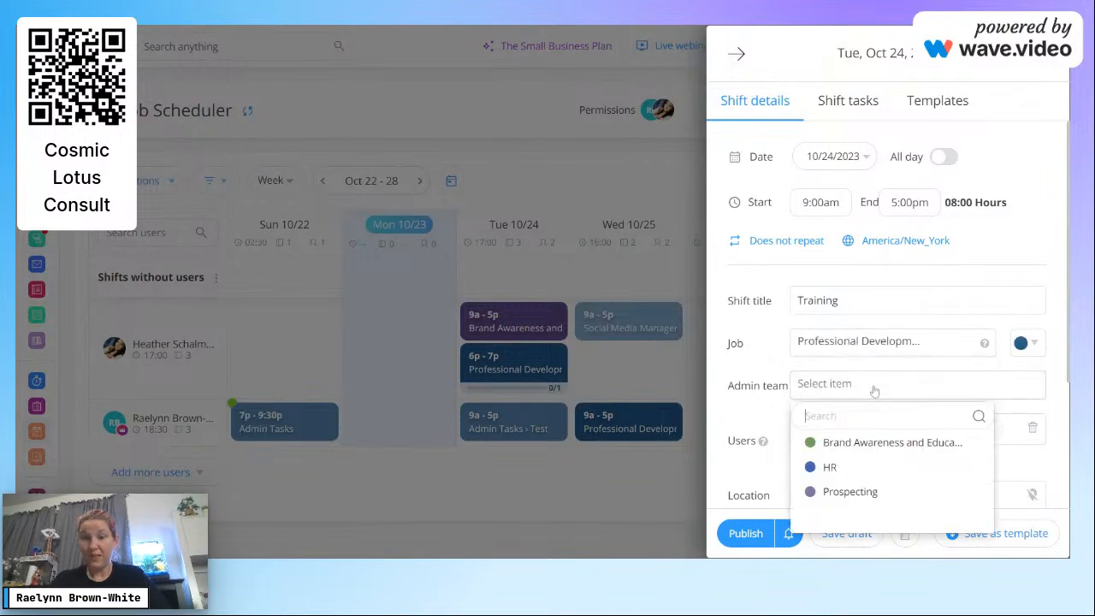
pyautogui.click(869, 469)
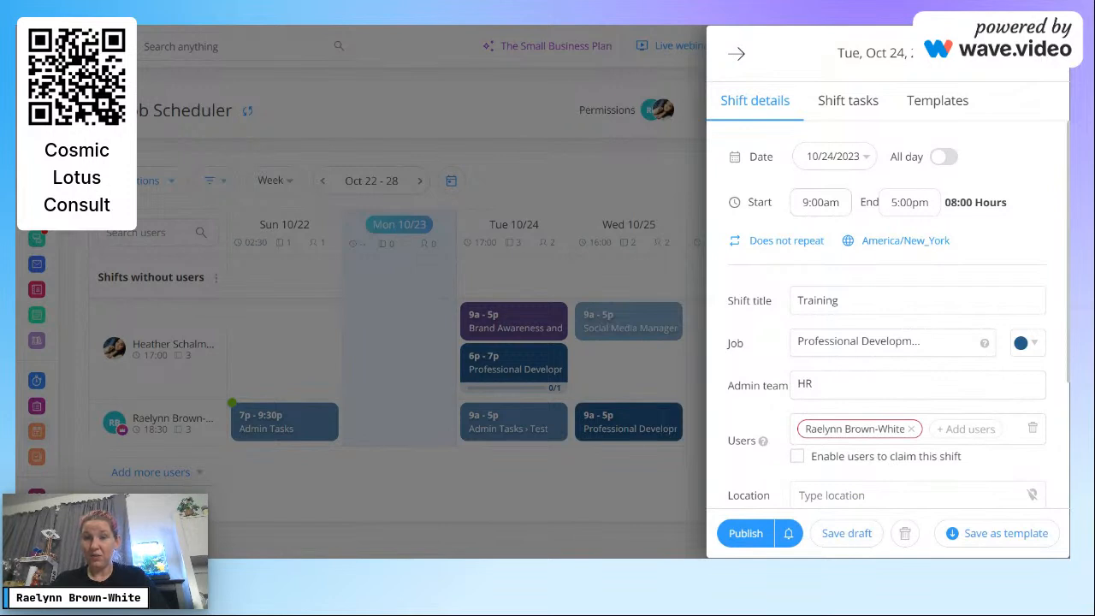
# Step: Set the shift to run 8:00pm–9:00pm and bring up its task list
pyautogui.click(833, 202)
pyautogui.press('Up')
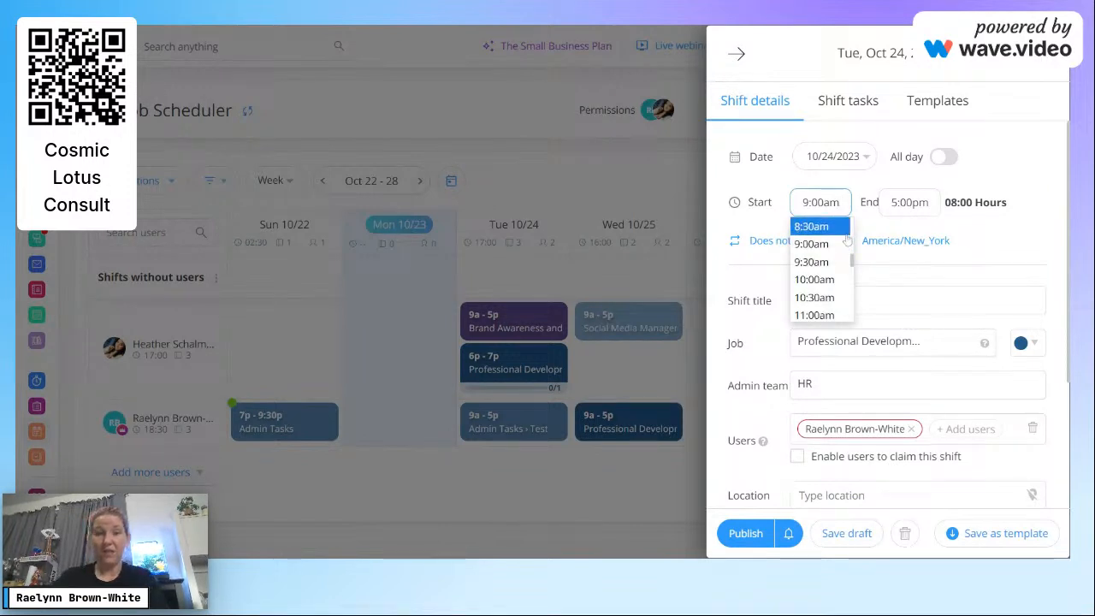
pyautogui.click(847, 241)
pyautogui.press('BackSpace')
pyautogui.press('BackSpace')
pyautogui.press('BackSpace')
pyautogui.press('BackSpace')
pyautogui.press('BackSpace')
pyautogui.press('BackSpace')
pyautogui.write('8:00 p')
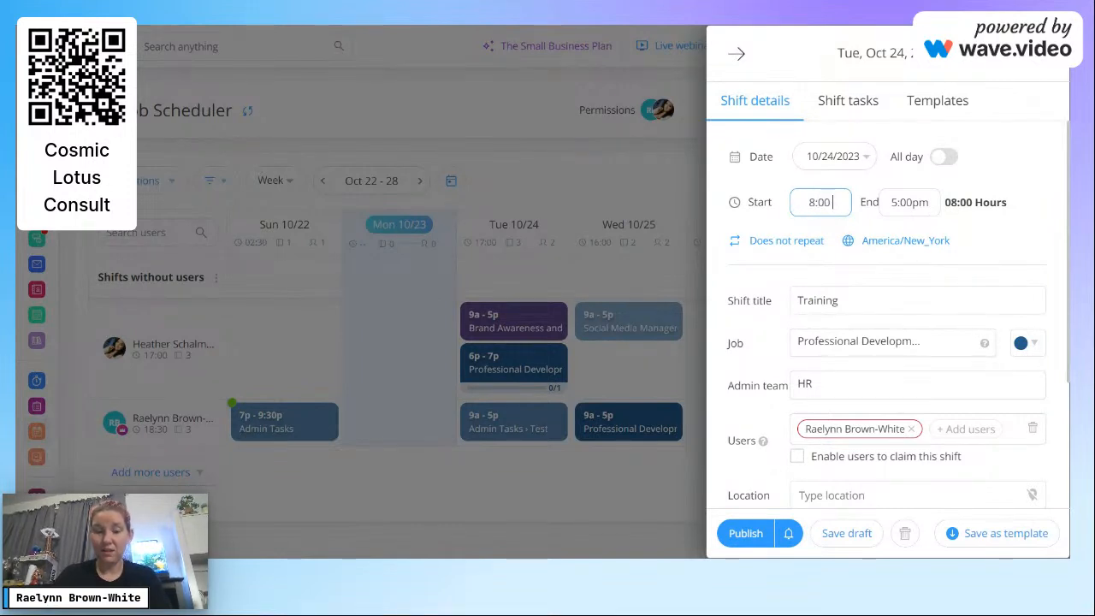
pyautogui.press('Tab')
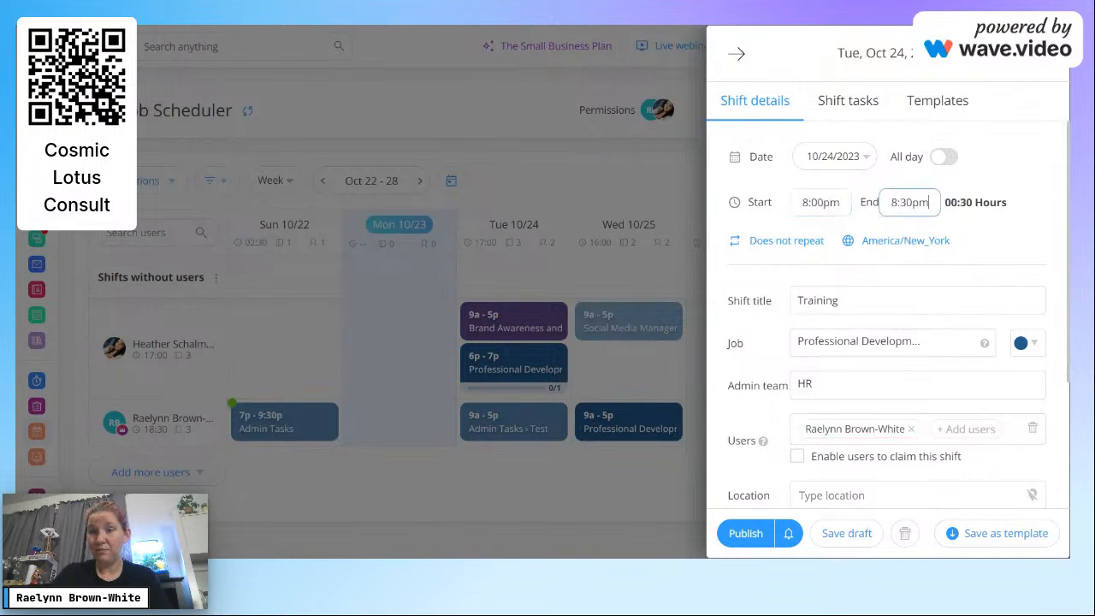
pyautogui.press('BackSpace')
pyautogui.press('BackSpace')
pyautogui.press('BackSpace')
pyautogui.press('BackSpace')
pyautogui.press('BackSpace')
pyautogui.press('BackSpace')
pyautogui.write('9:00 p')
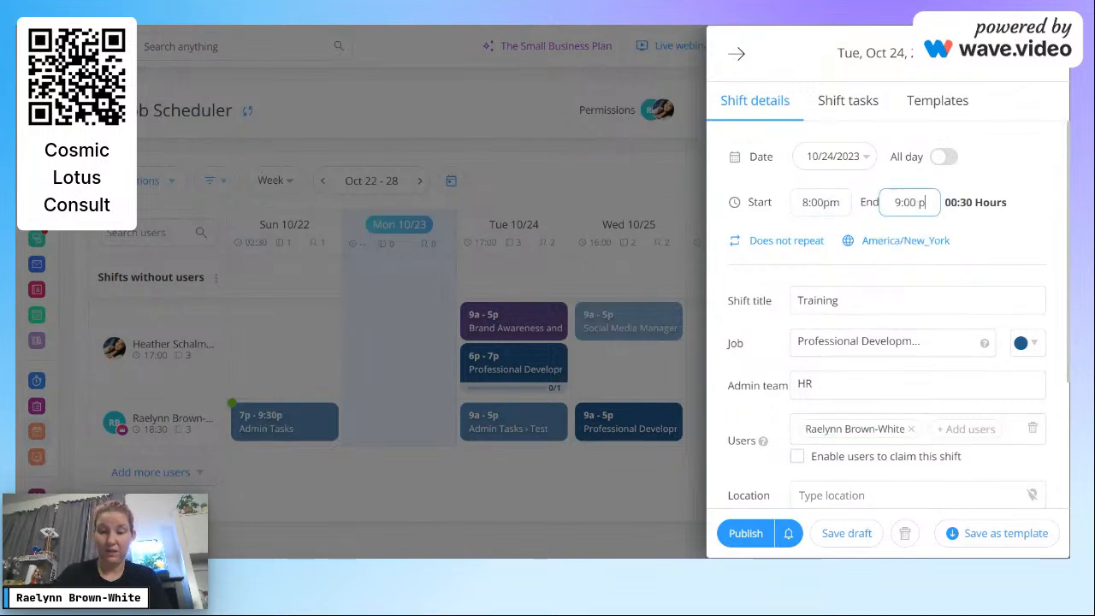
pyautogui.click(1066, 241)
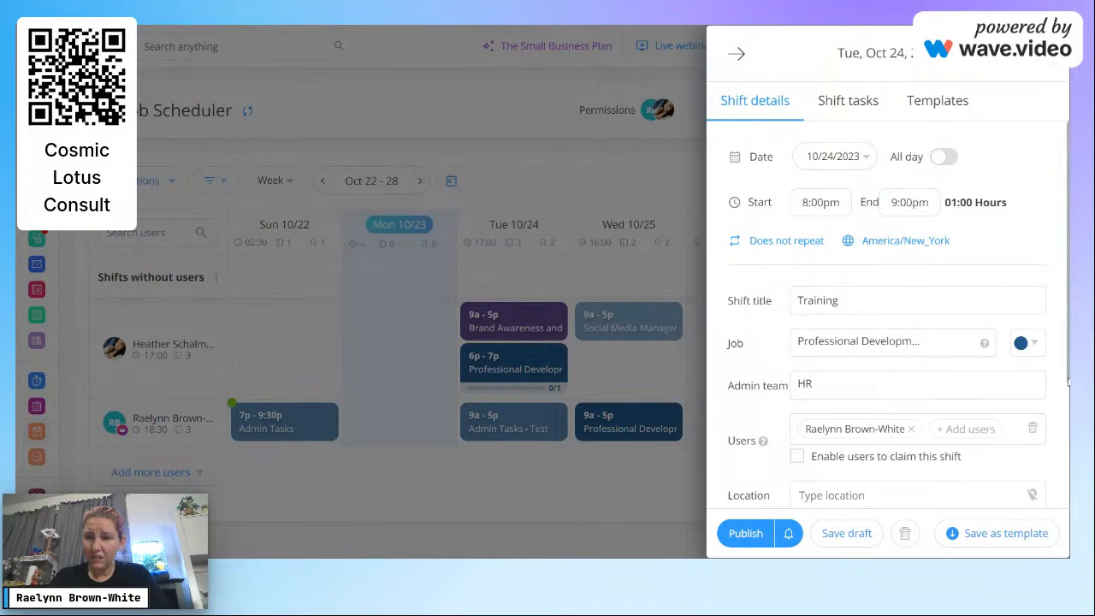
pyautogui.moveTo(1068, 385); pyautogui.dragTo(1061, 517)
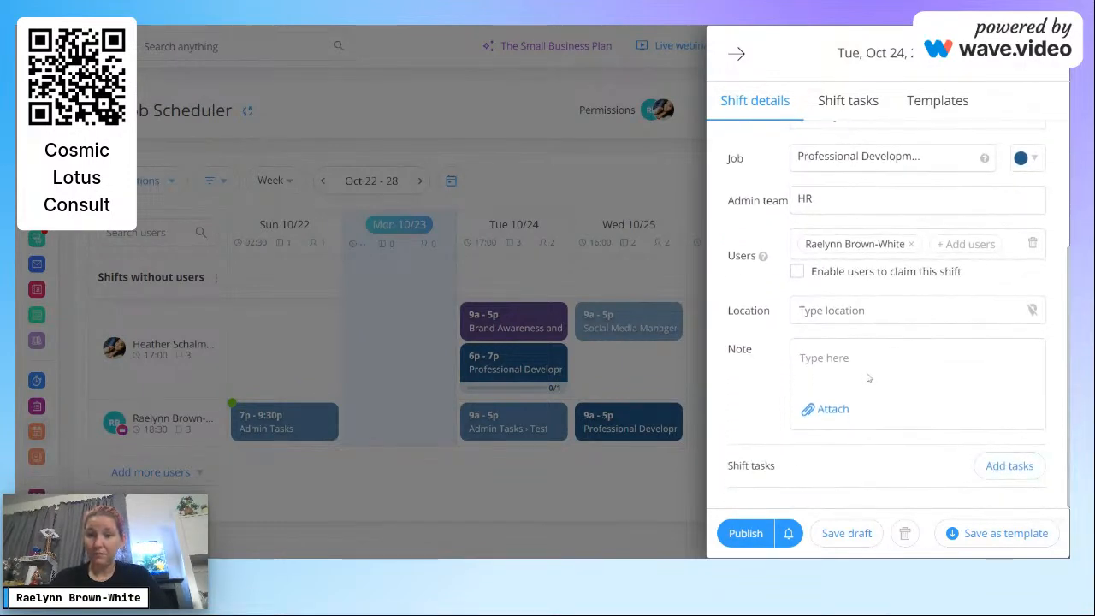
pyautogui.click(994, 467)
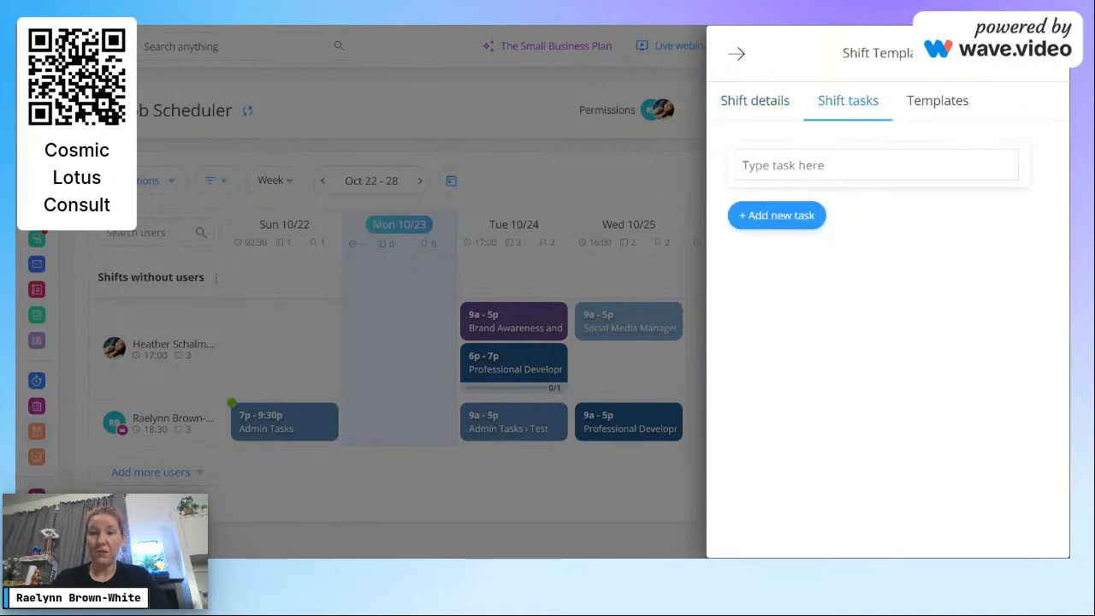
# Step: Add the task 'Cisco Skills for All Complete Entrepreneurship Training Test' and publish the shift
pyautogui.write('C')
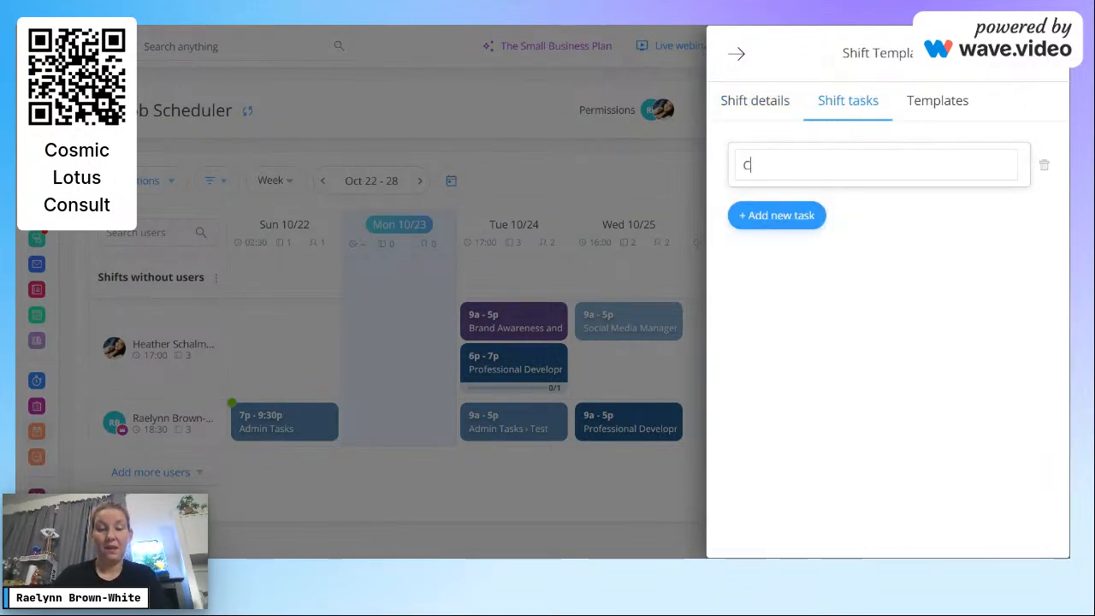
pyautogui.write('isco Sk')
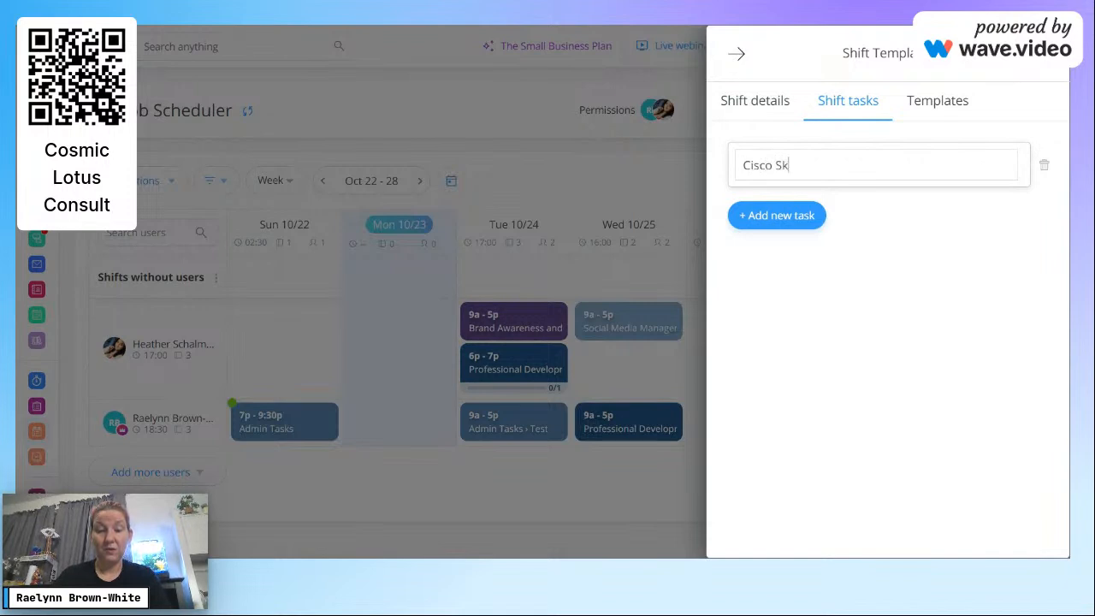
pyautogui.write('ills for AI')
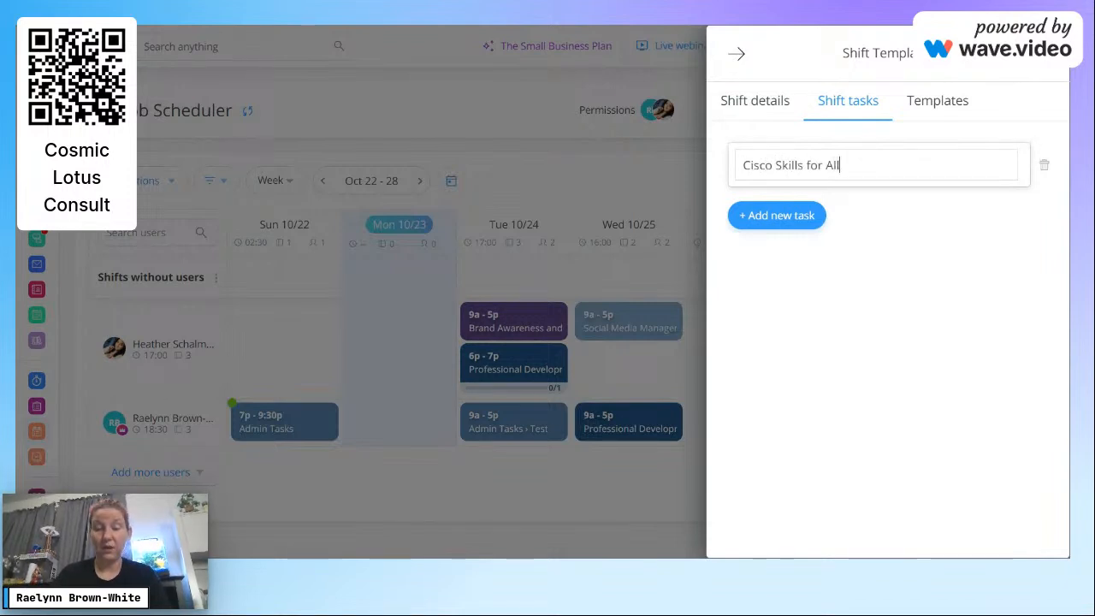
pyautogui.write('l Complete Entrepreneurer')
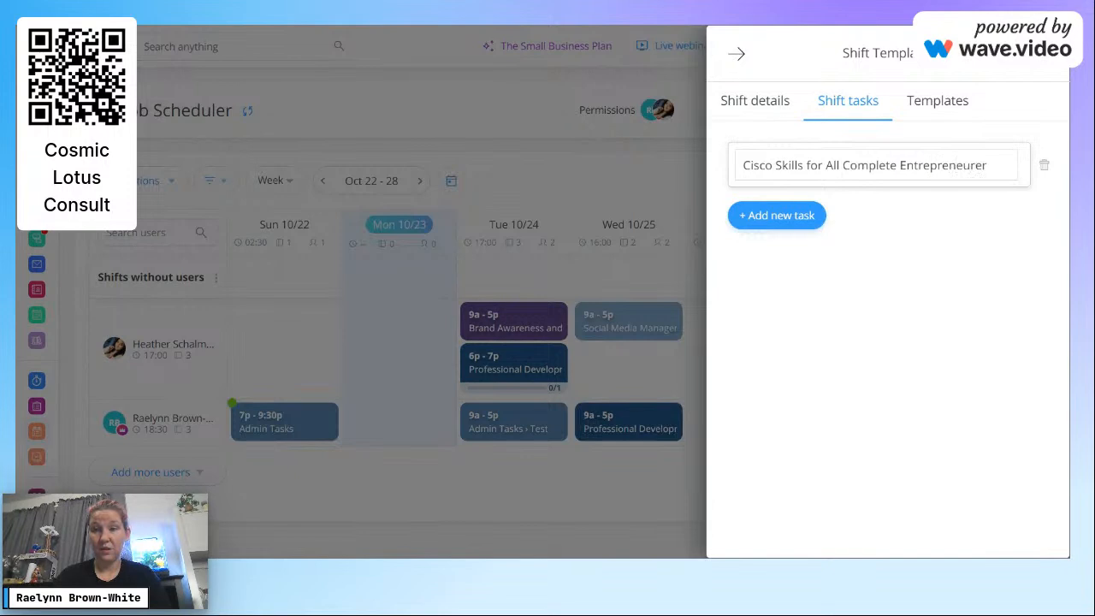
pyautogui.write('oi')
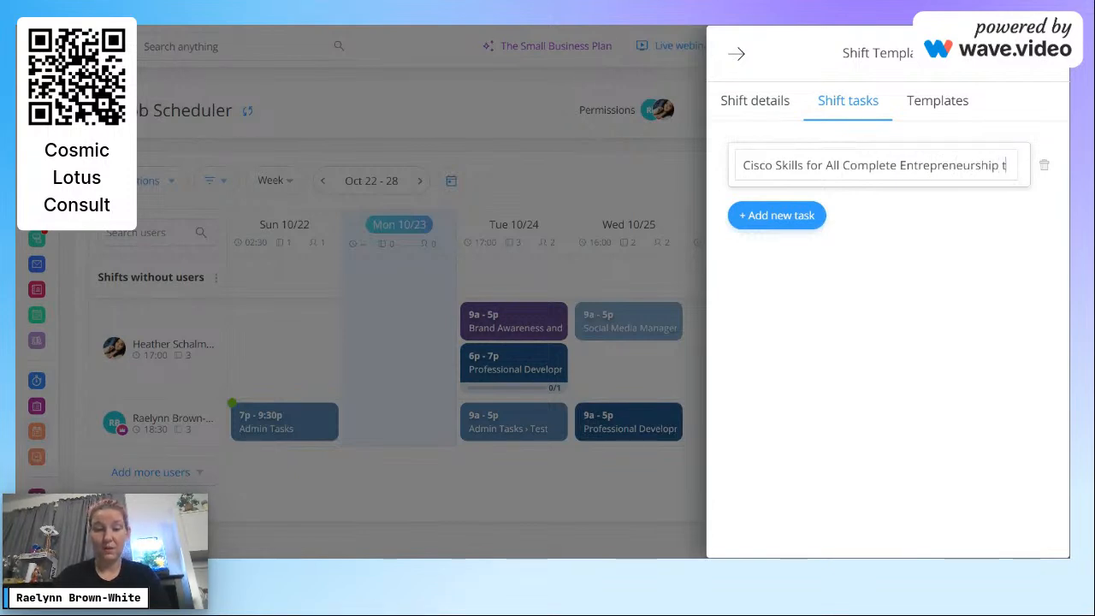
pyautogui.write(' Training')
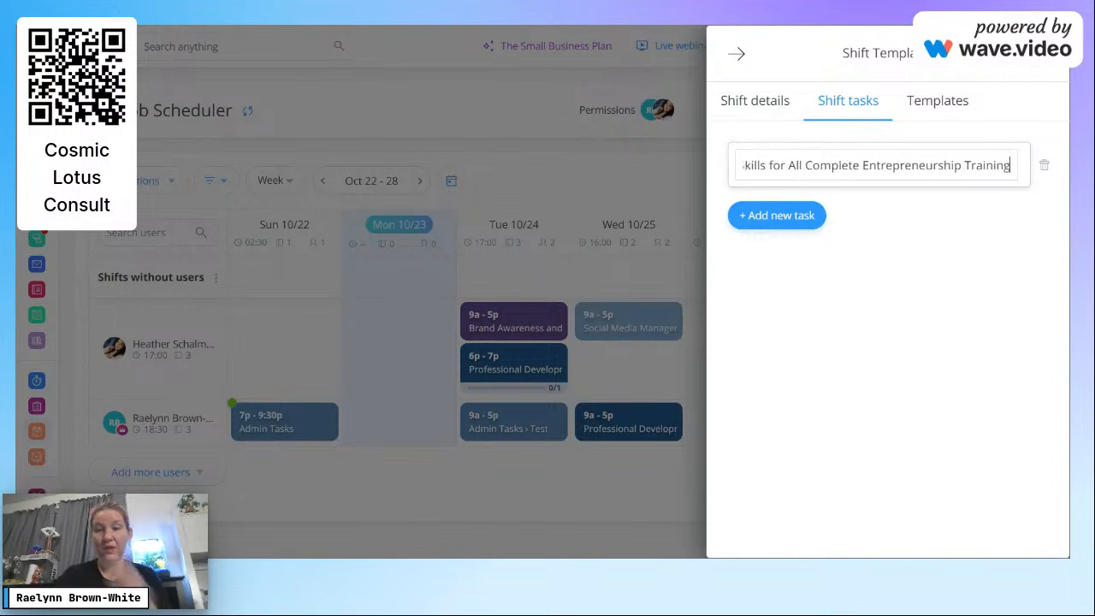
pyautogui.write(' Test')
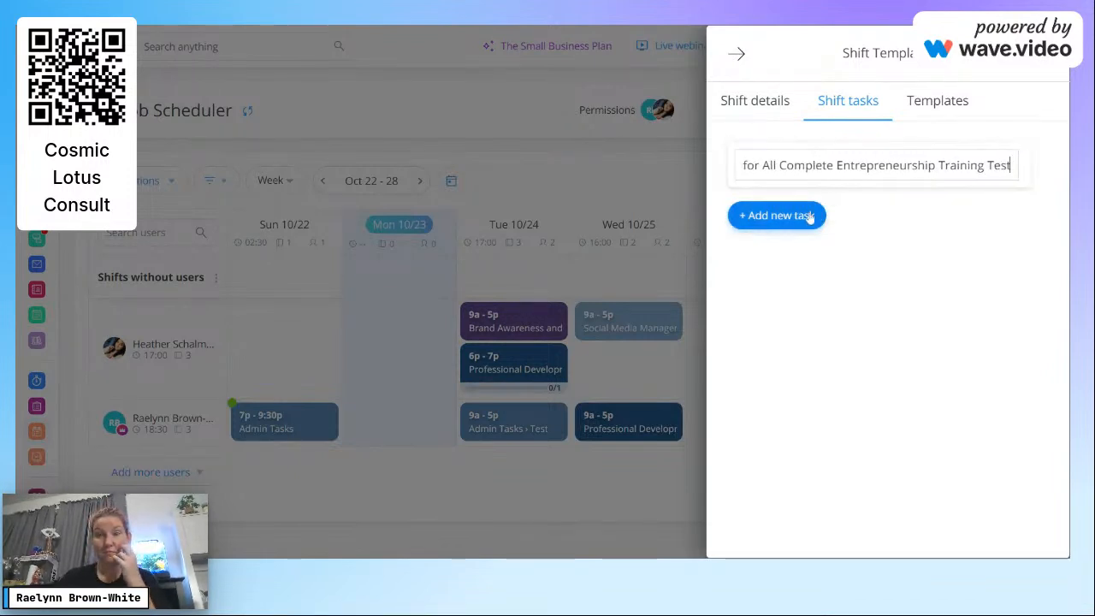
pyautogui.click(899, 245)
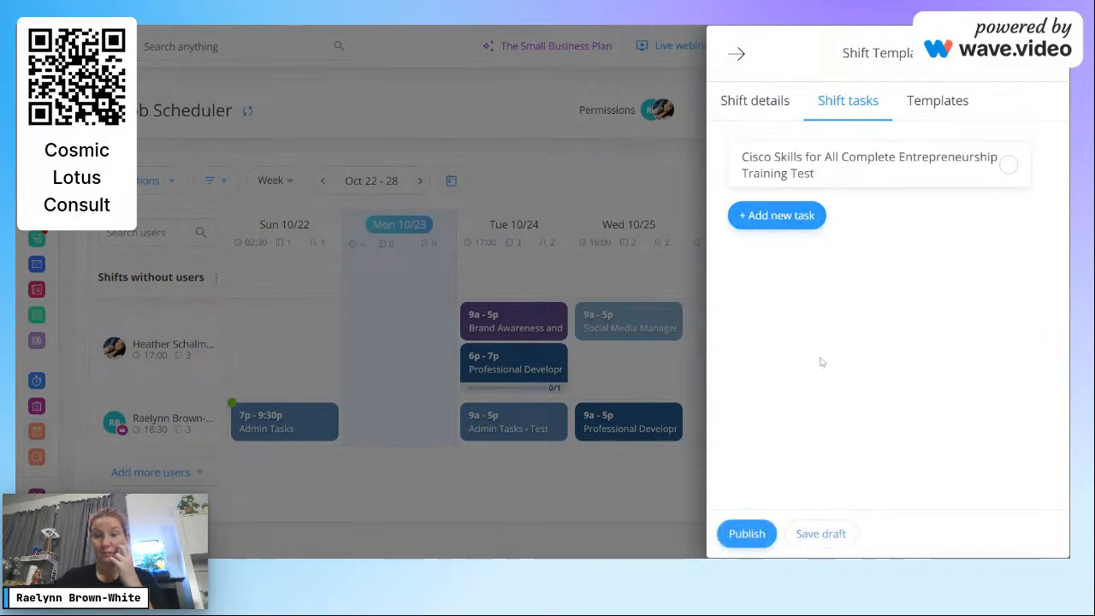
pyautogui.click(751, 533)
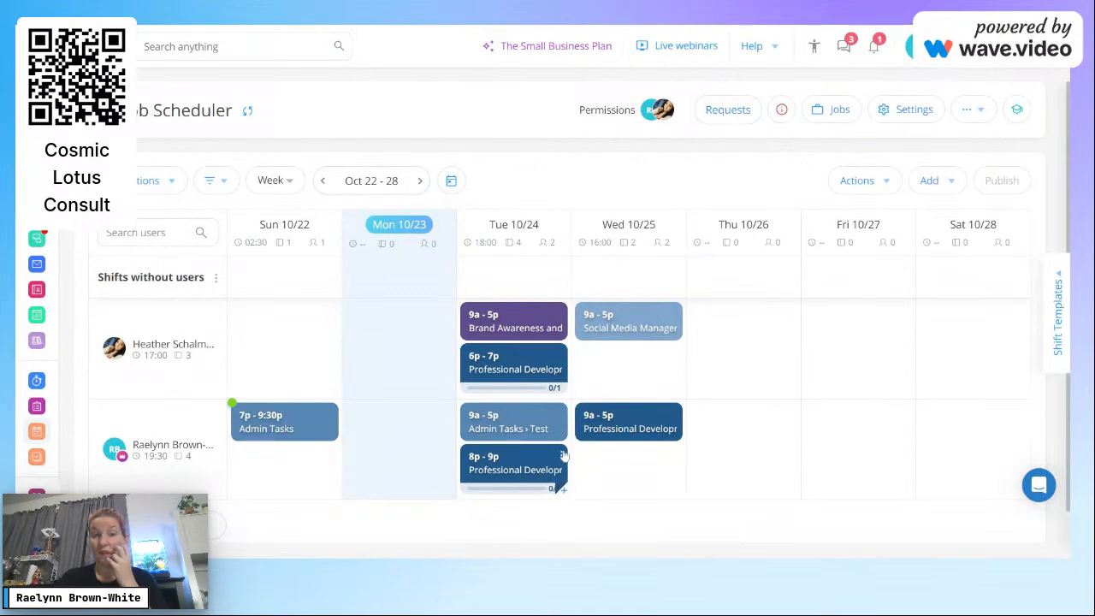
# Step: Switch to the user's view and open its Job Scheduler for the Oct 22–28 week
pyautogui.moveTo(1023, 53)
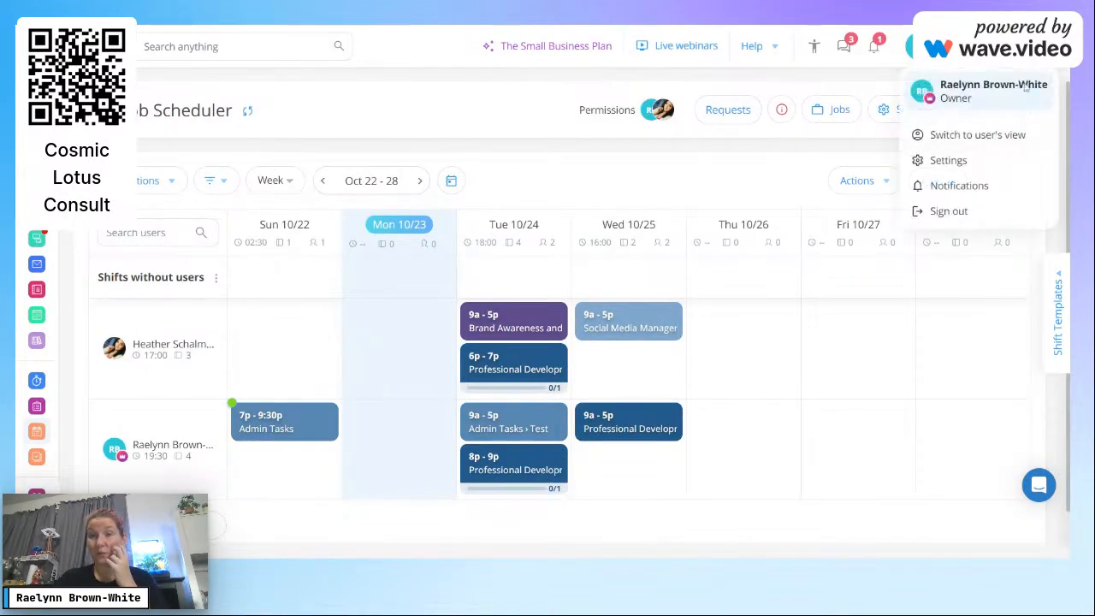
pyautogui.click(1018, 136)
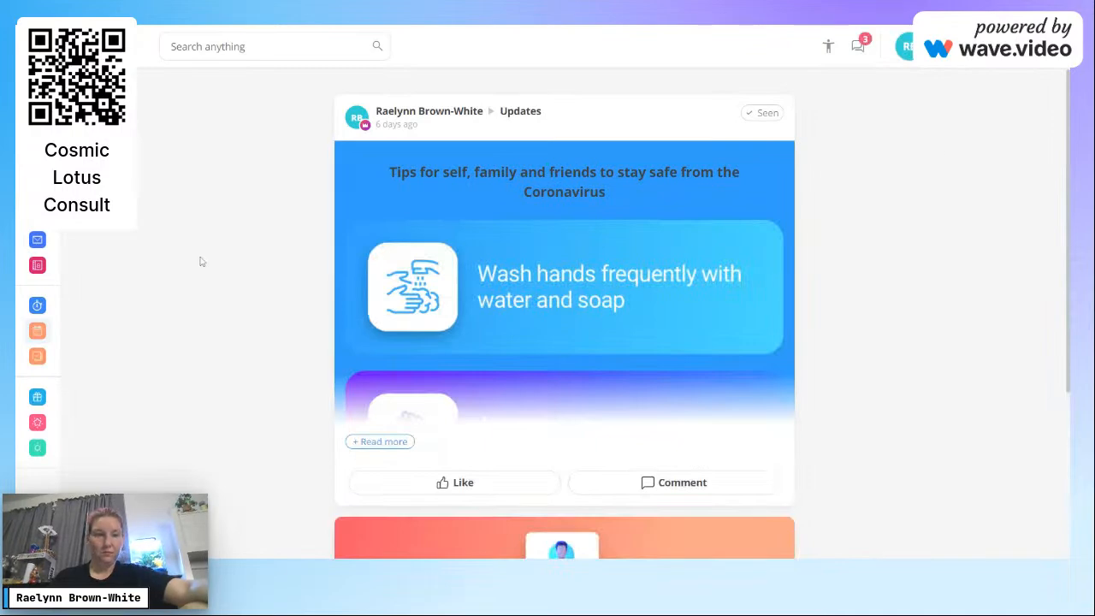
pyautogui.click(51, 338)
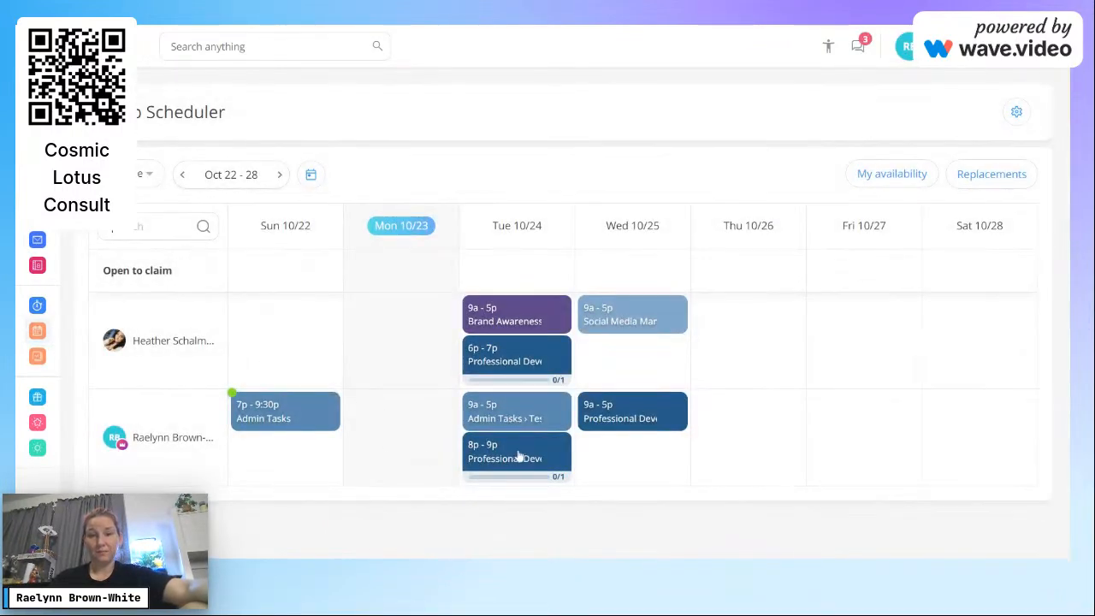
# Step: Open the Tue 8p–9p Training shift's sub tasks and tick, then untick, the training task
pyautogui.click(517, 455)
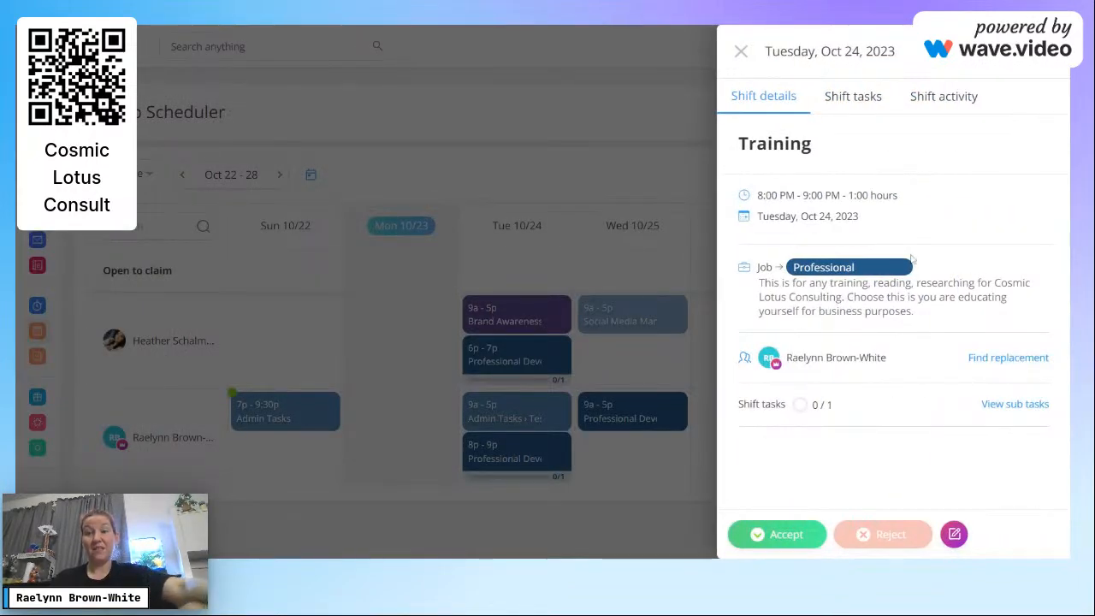
pyautogui.click(1034, 407)
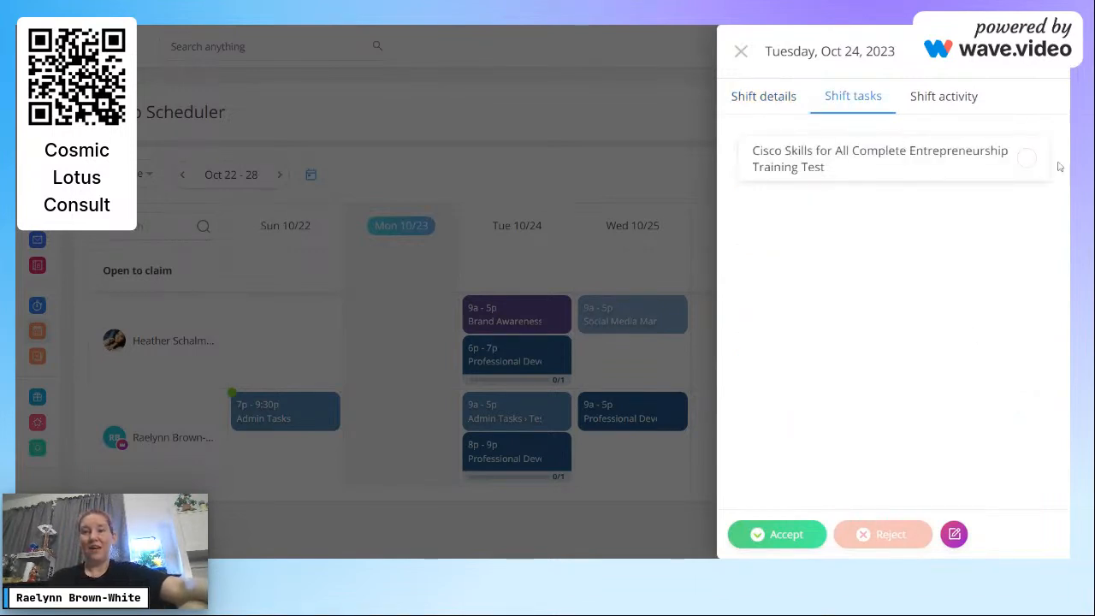
pyautogui.click(1028, 162)
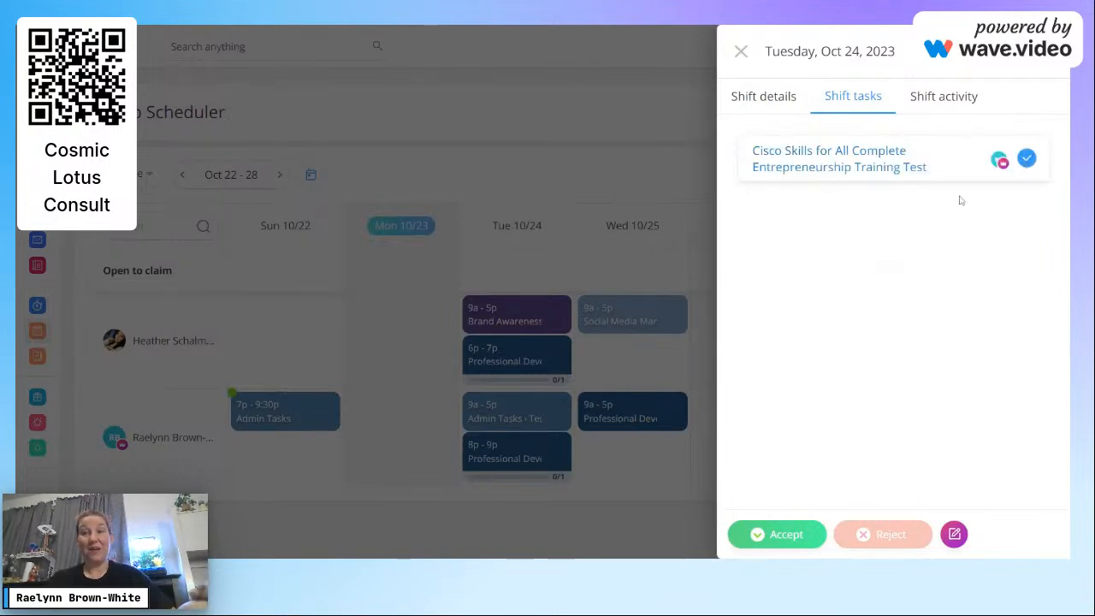
pyautogui.click(1028, 164)
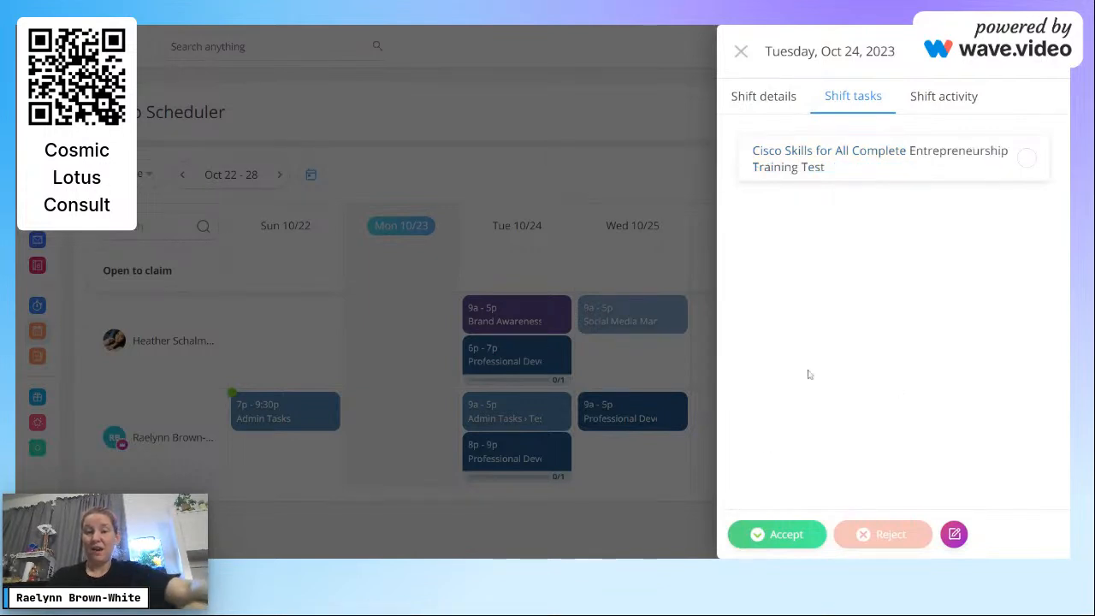
# Step: Review the shift's activity history, then switch back to the admin dashboard
pyautogui.click(958, 103)
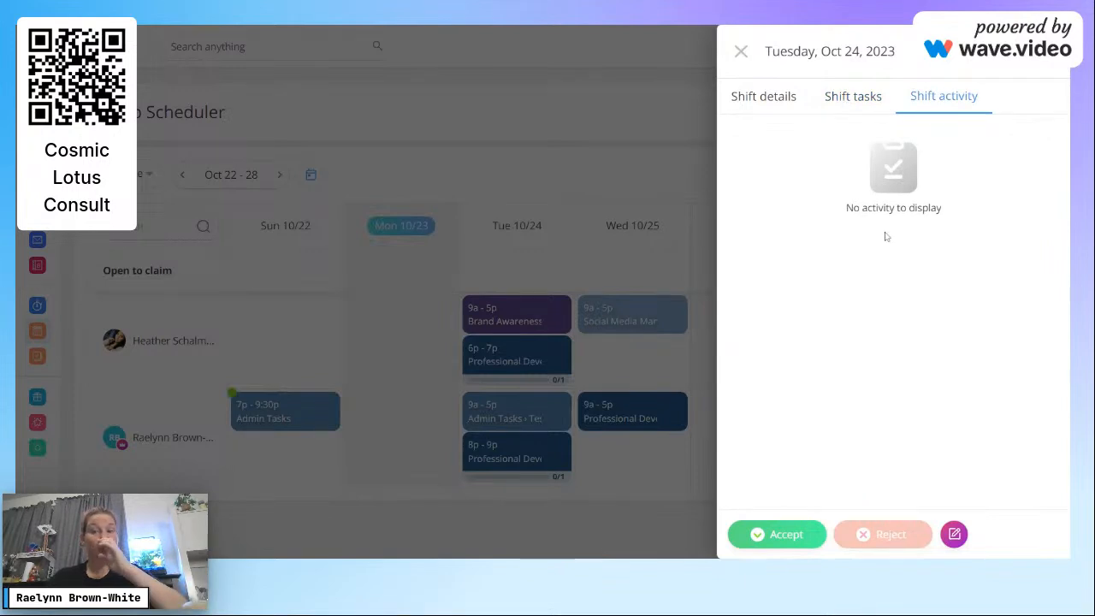
pyautogui.click(744, 57)
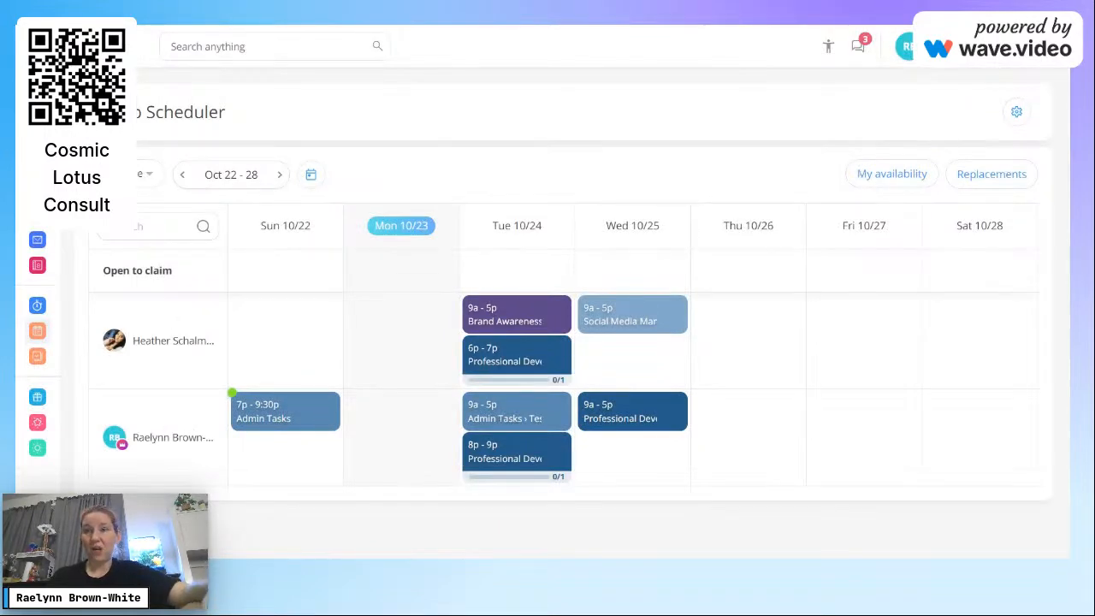
pyautogui.click(906, 46)
pyautogui.click(982, 137)
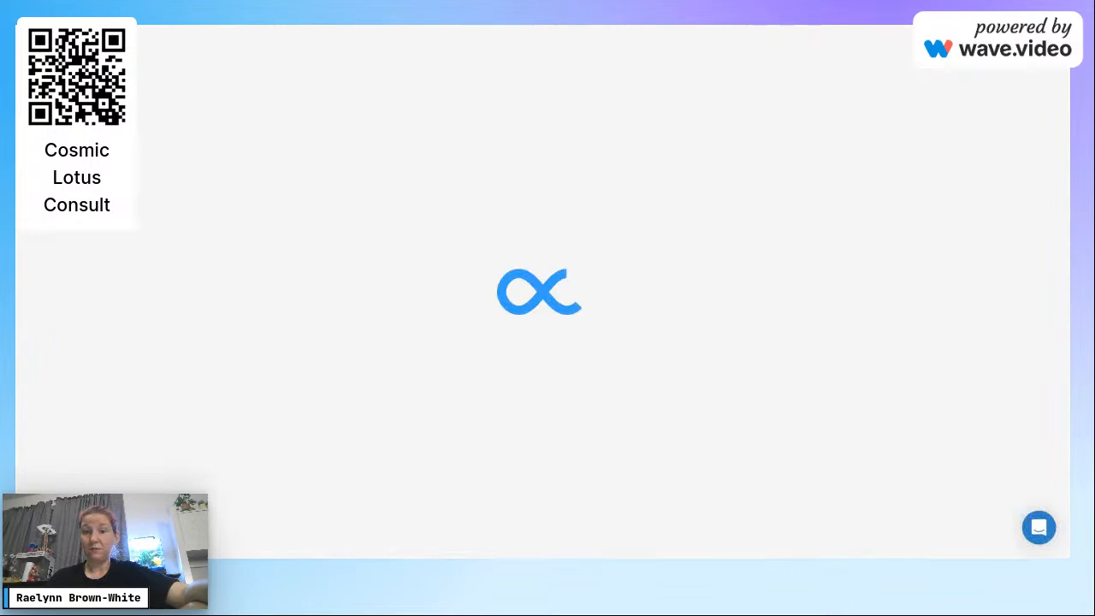
# Step: Go to Job scheduling, open the Oct 22–28 schedule and the 8p–9p shift's options
pyautogui.scroll(-6, 630, 291)
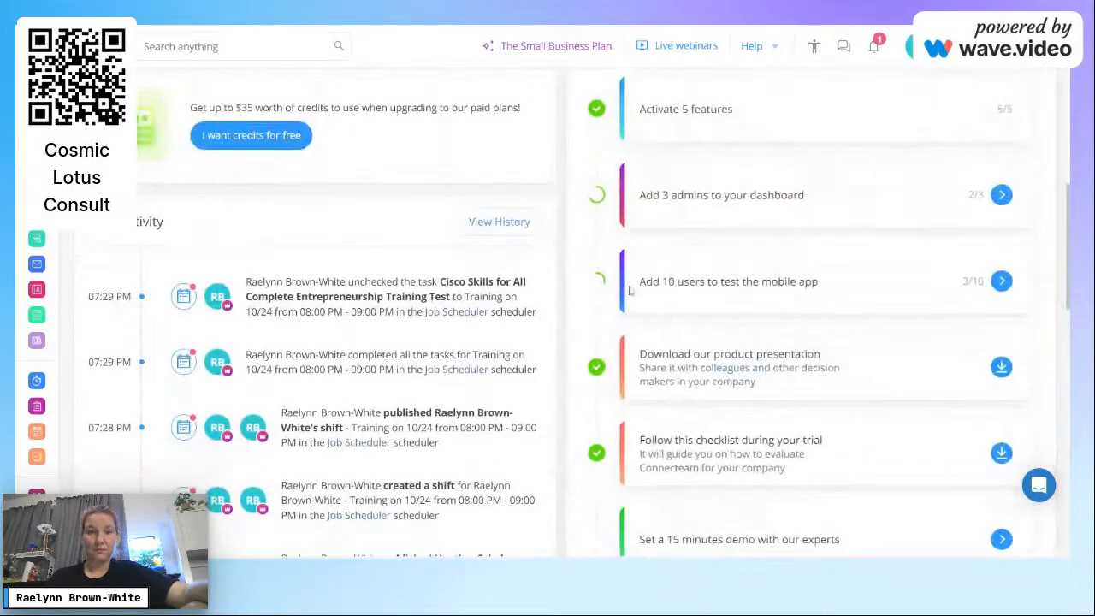
pyautogui.click(37, 432)
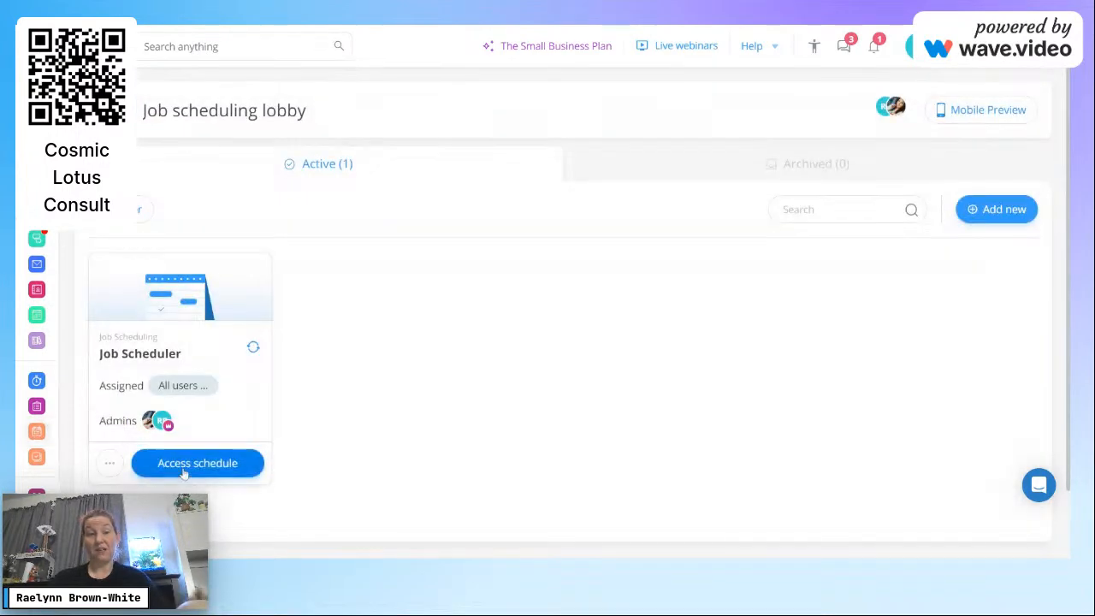
pyautogui.click(184, 474)
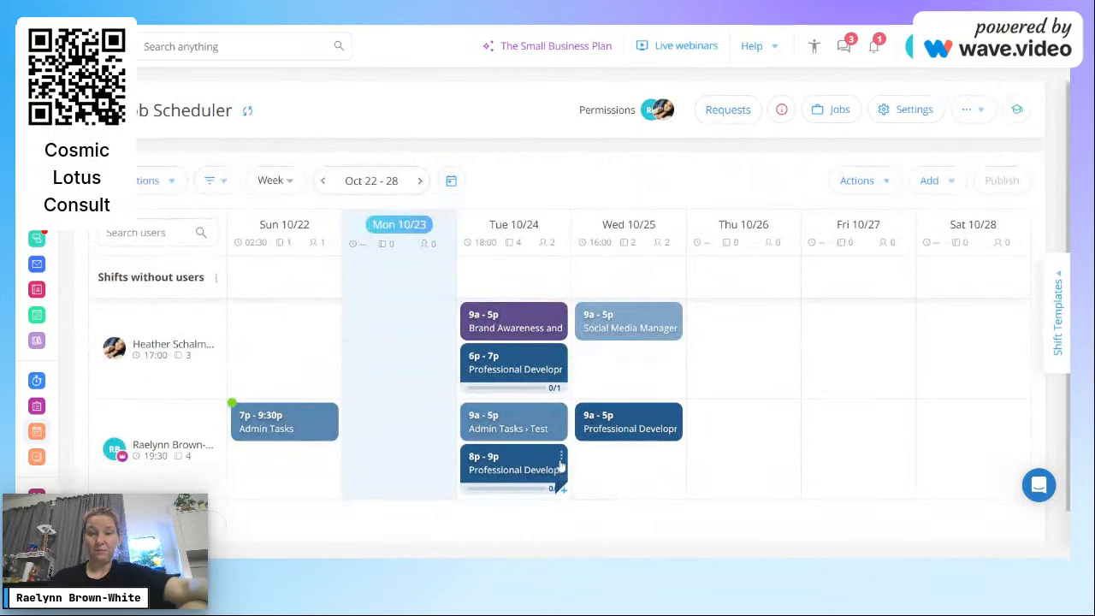
pyautogui.click(560, 458)
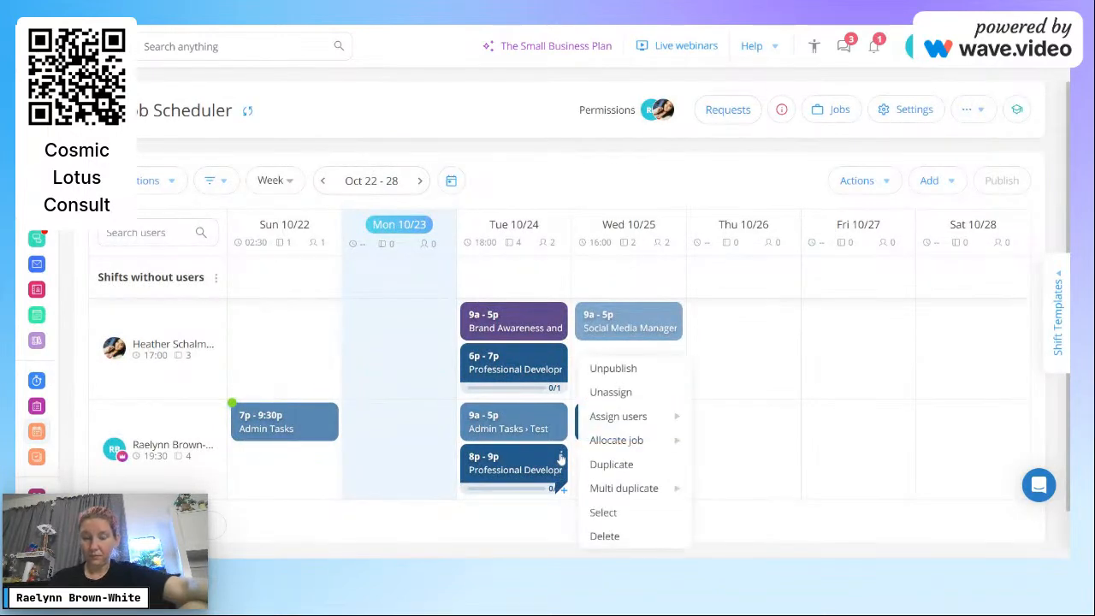
# Step: Assign the Tue 10/24 8p–9p shift to both qualified employees and save
pyautogui.moveTo(629, 441)
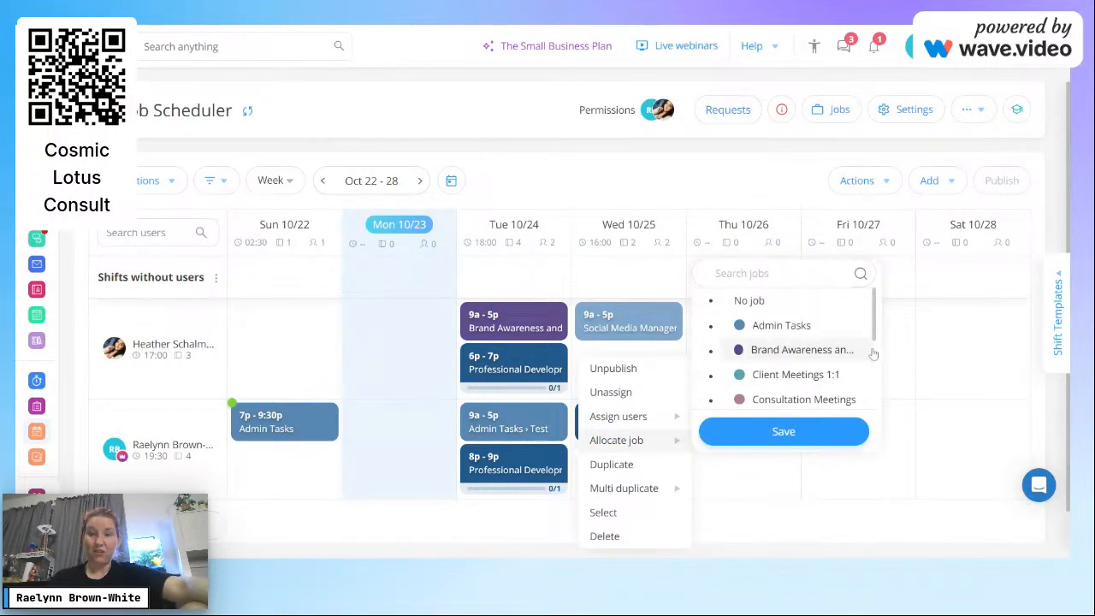
pyautogui.moveTo(874, 340); pyautogui.dragTo(865, 401)
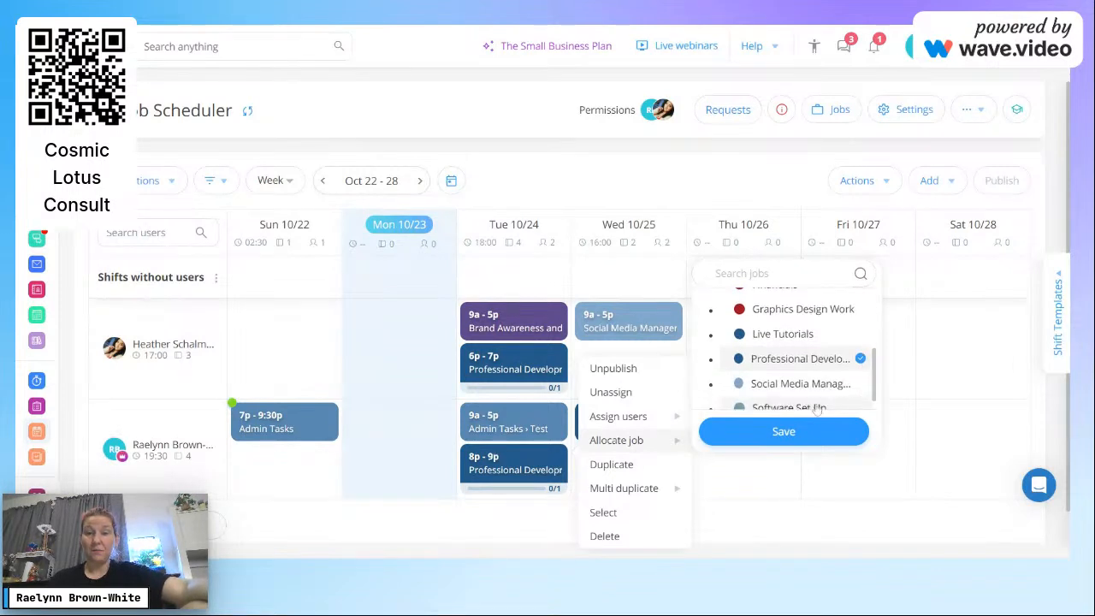
pyautogui.moveTo(643, 419)
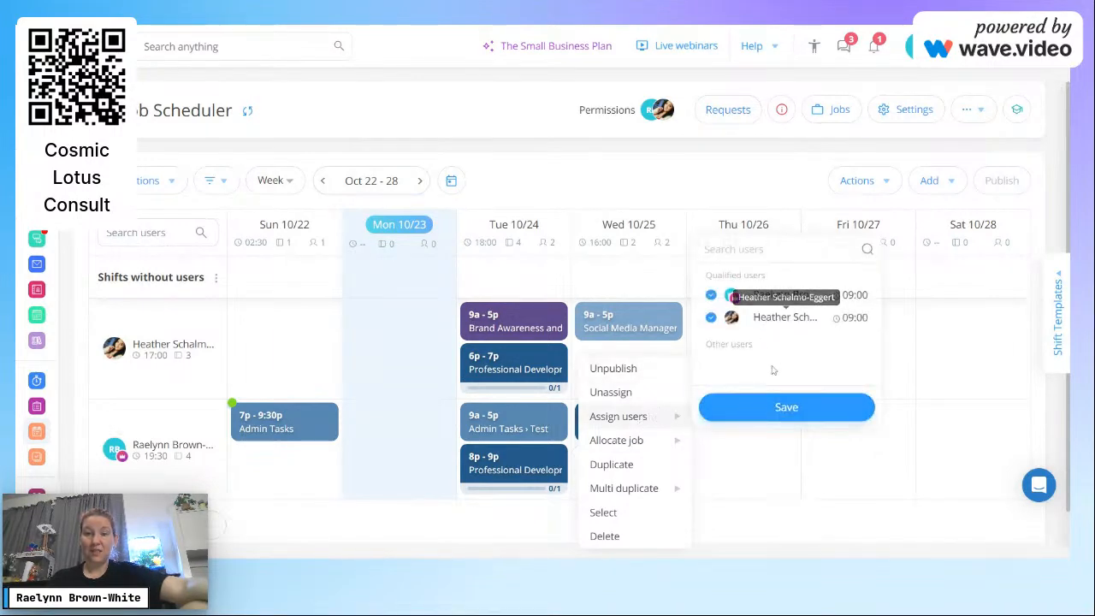
pyautogui.click(769, 408)
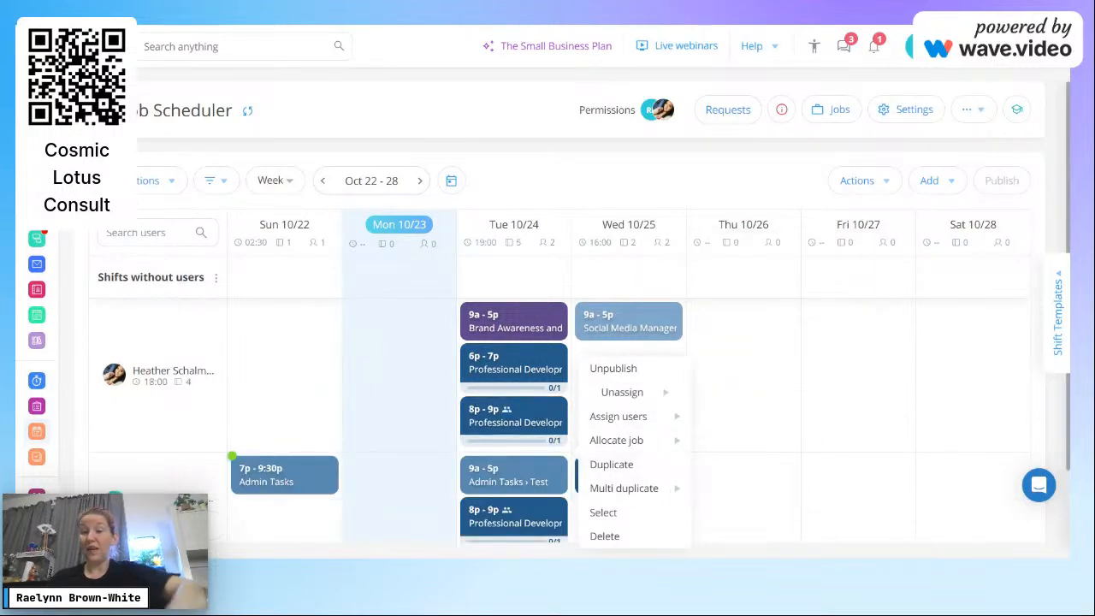
pyautogui.moveTo(1067, 251); pyautogui.dragTo(1067, 325)
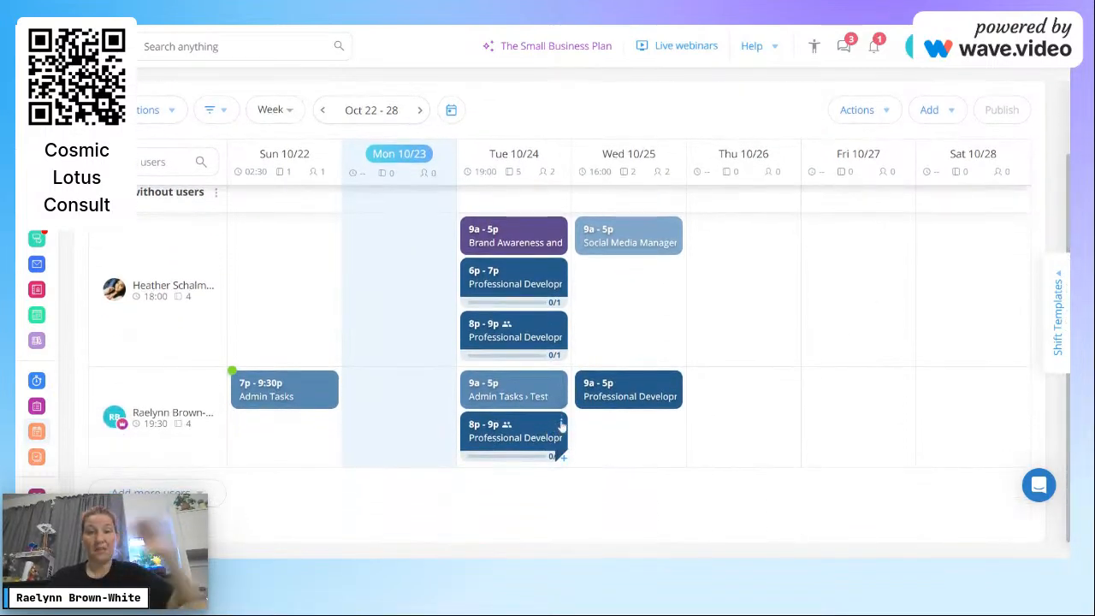
# Step: Multi-duplicate the Tuesday 8p–9p shift with count 2 and move a copy onto Thursday
pyautogui.click(562, 423)
pyautogui.moveTo(633, 458)
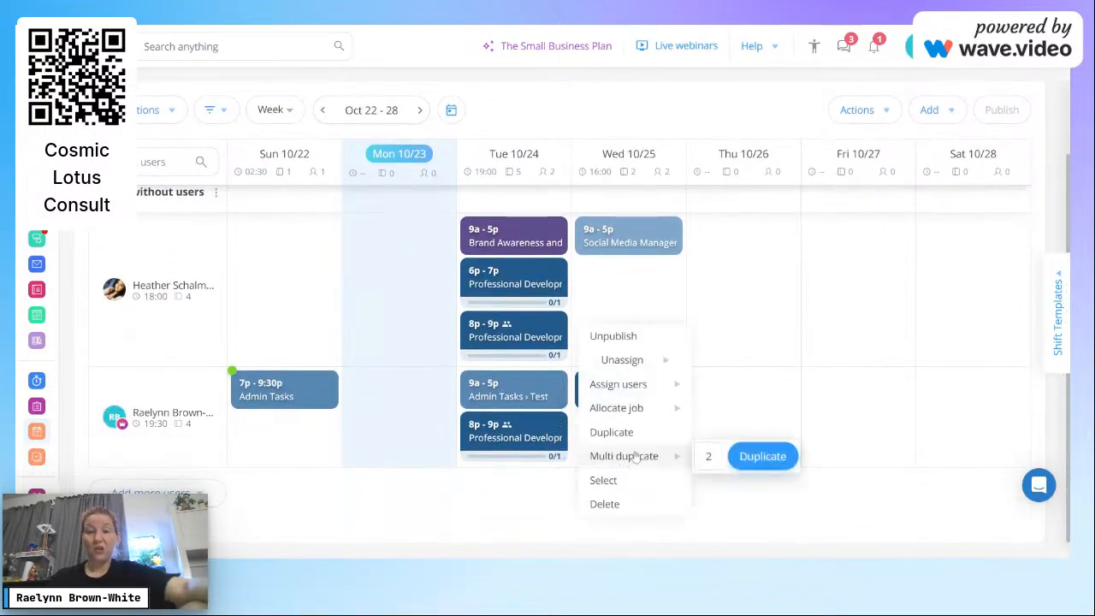
pyautogui.click(757, 458)
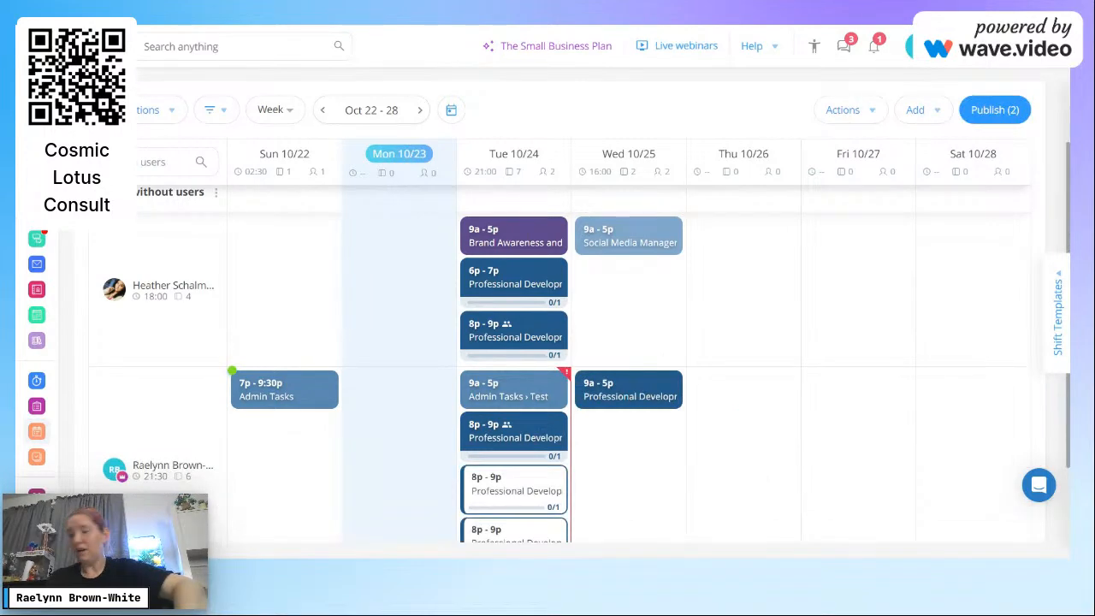
pyautogui.scroll(-2, 1068, 214)
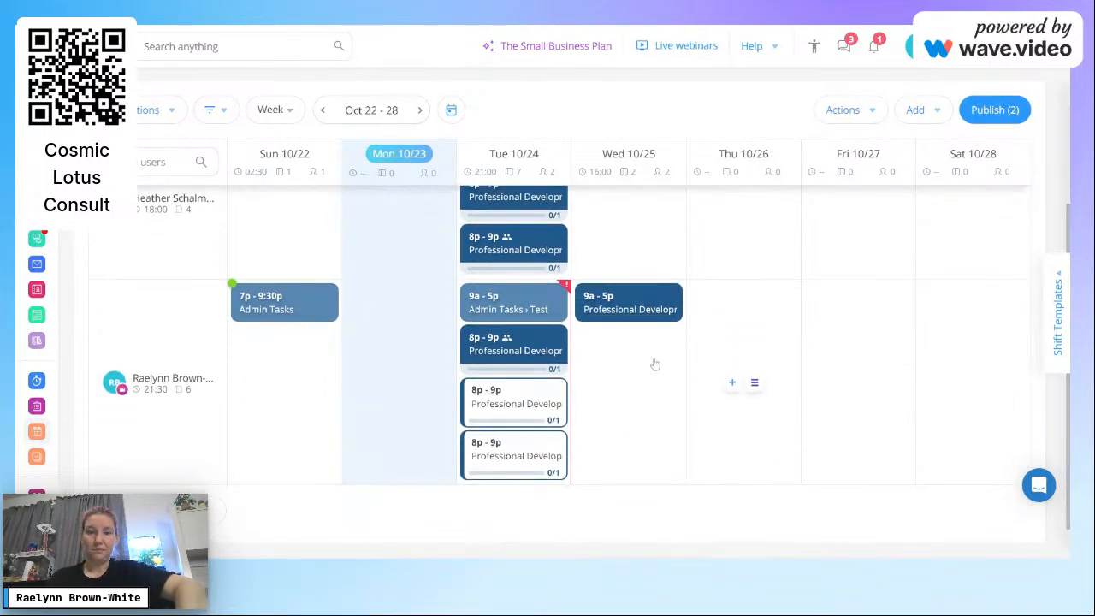
pyautogui.moveTo(520, 408); pyautogui.dragTo(737, 357)
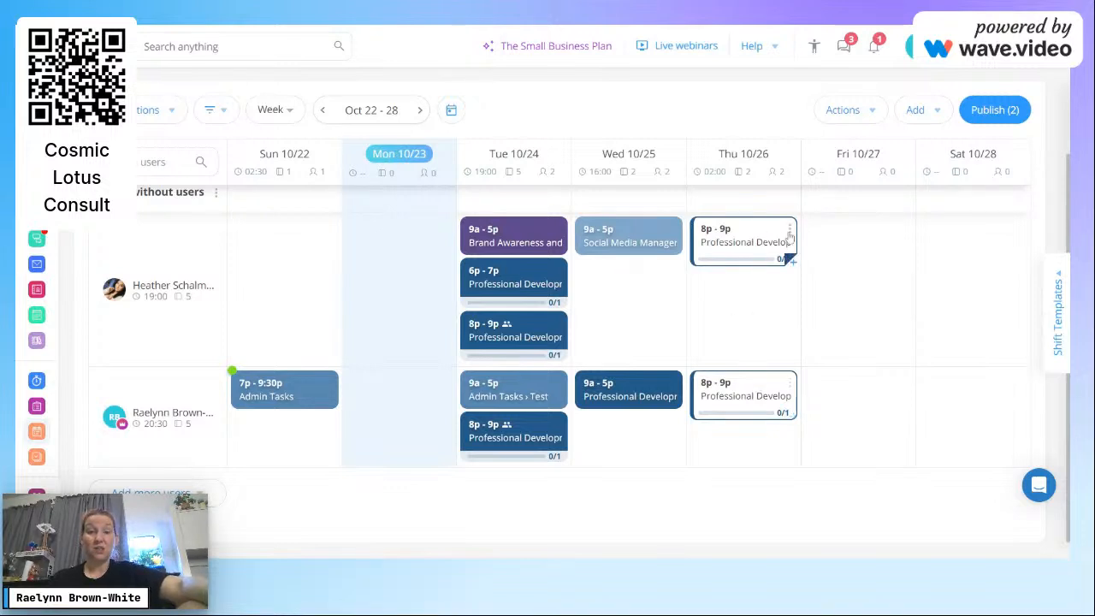
# Step: Check Thursday's 8p–9p shift details and publish the two pending shift changes
pyautogui.click(744, 237)
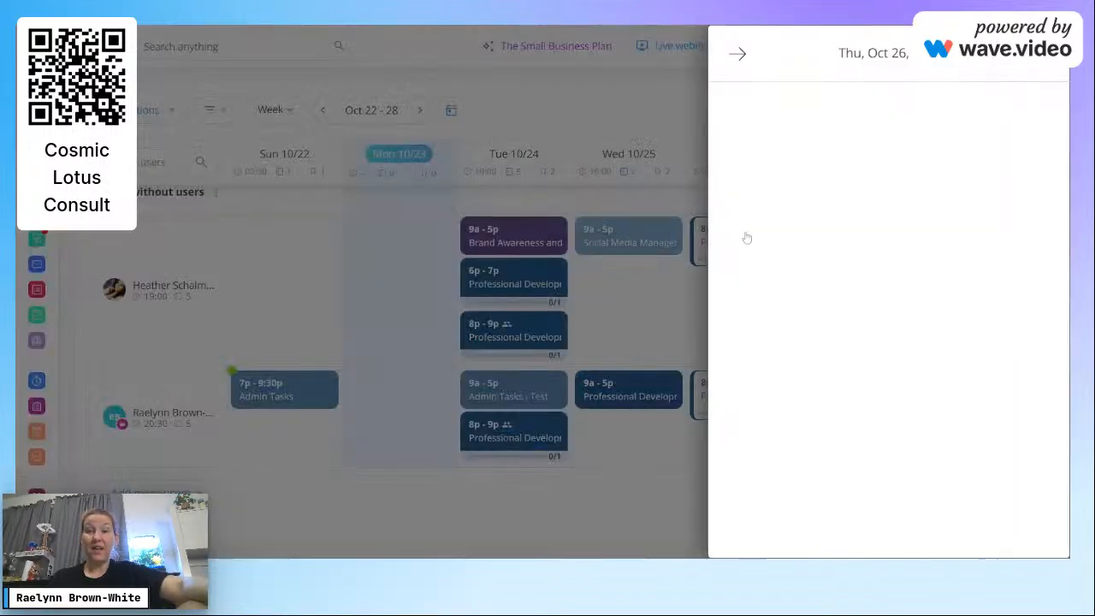
pyautogui.click(737, 53)
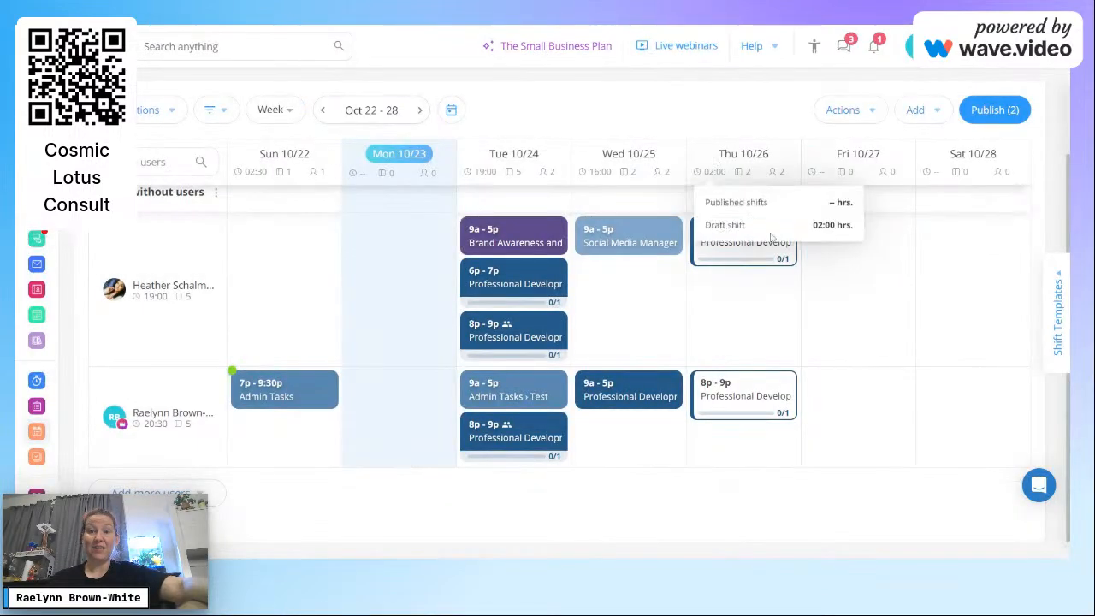
pyautogui.click(990, 107)
pyautogui.click(545, 263)
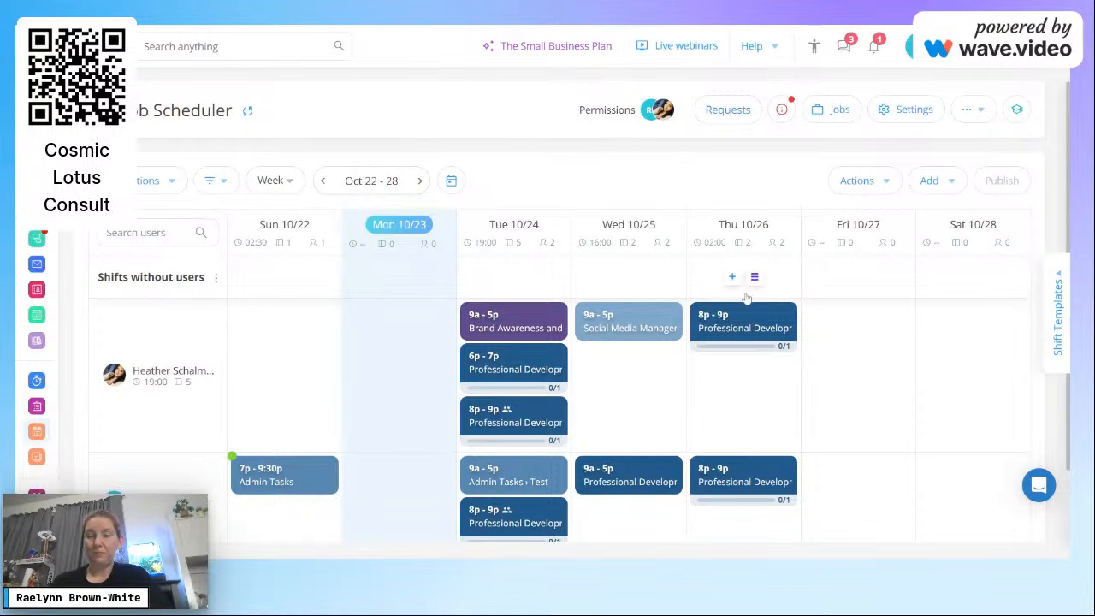
# Step: Select the four Wednesday and Thursday shifts and delete them all
pyautogui.click(791, 316)
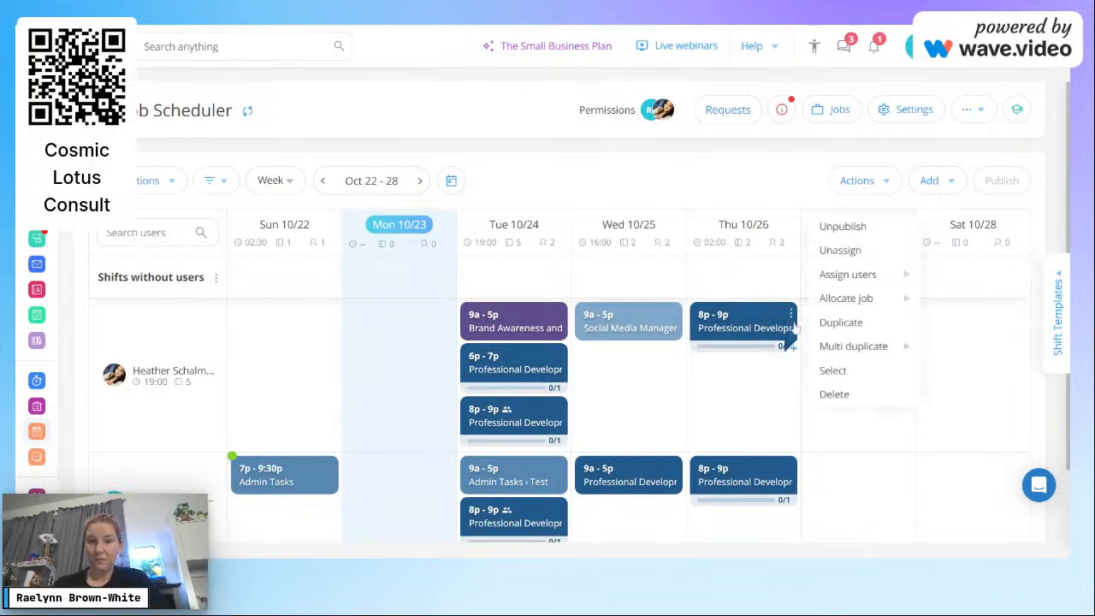
pyautogui.click(833, 370)
pyautogui.click(672, 313)
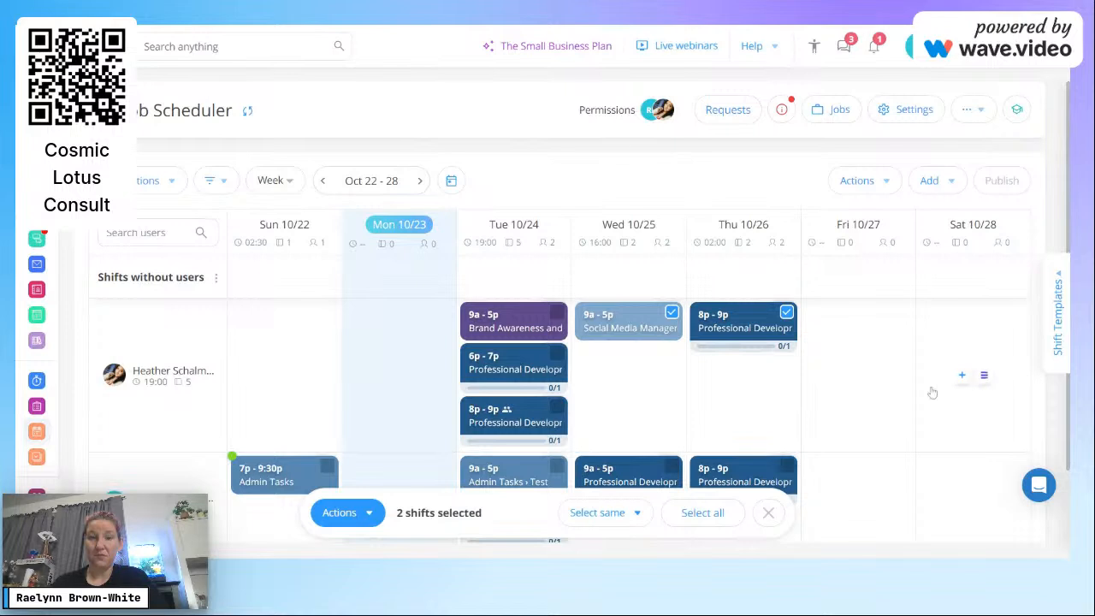
pyautogui.click(784, 466)
pyautogui.click(672, 468)
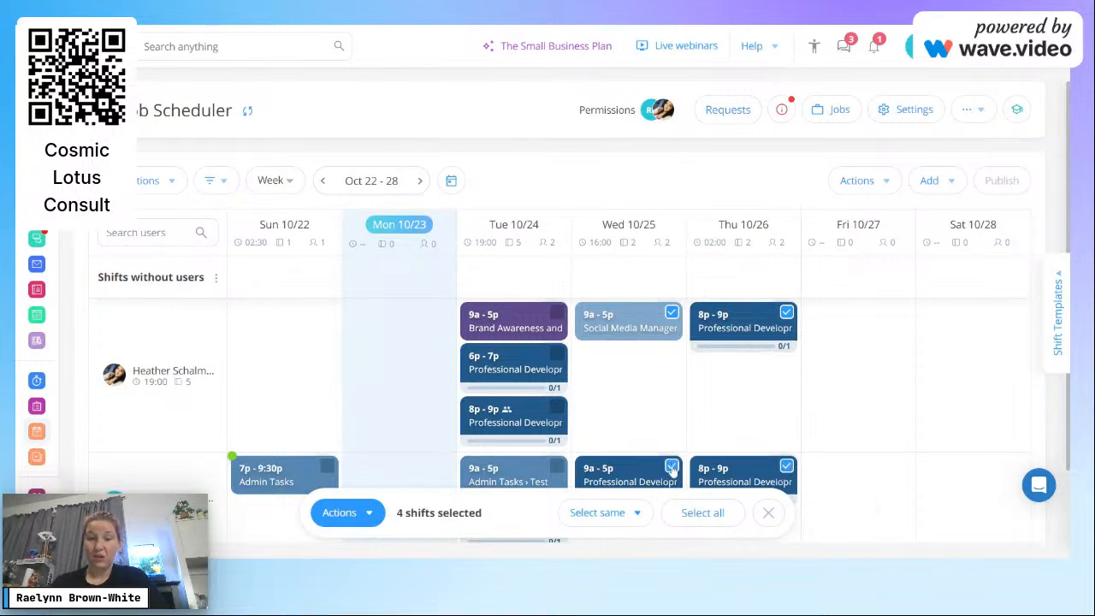
pyautogui.click(634, 518)
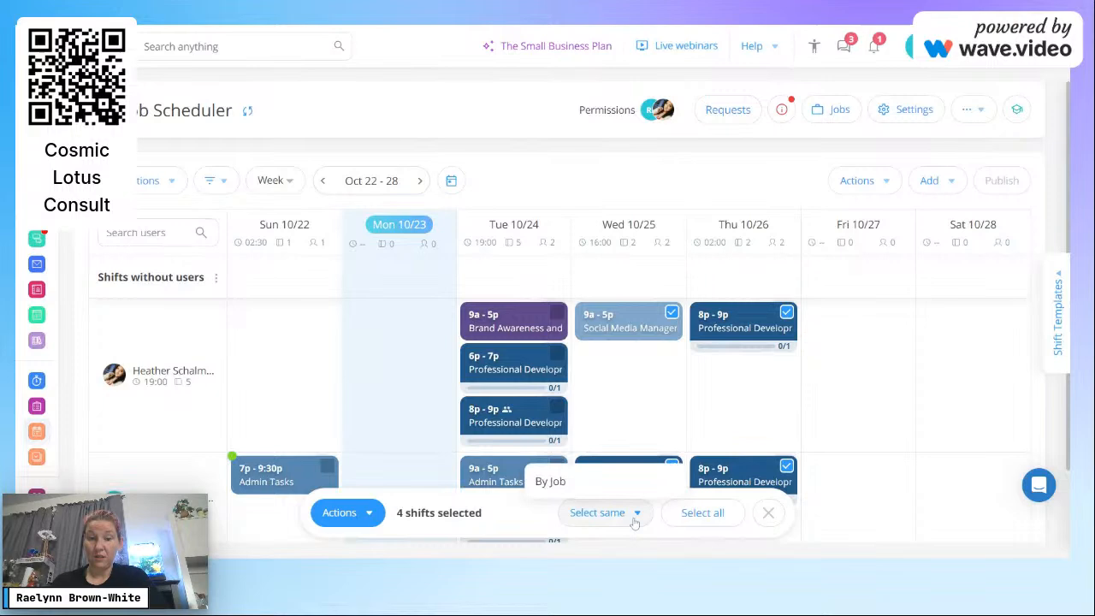
pyautogui.click(339, 516)
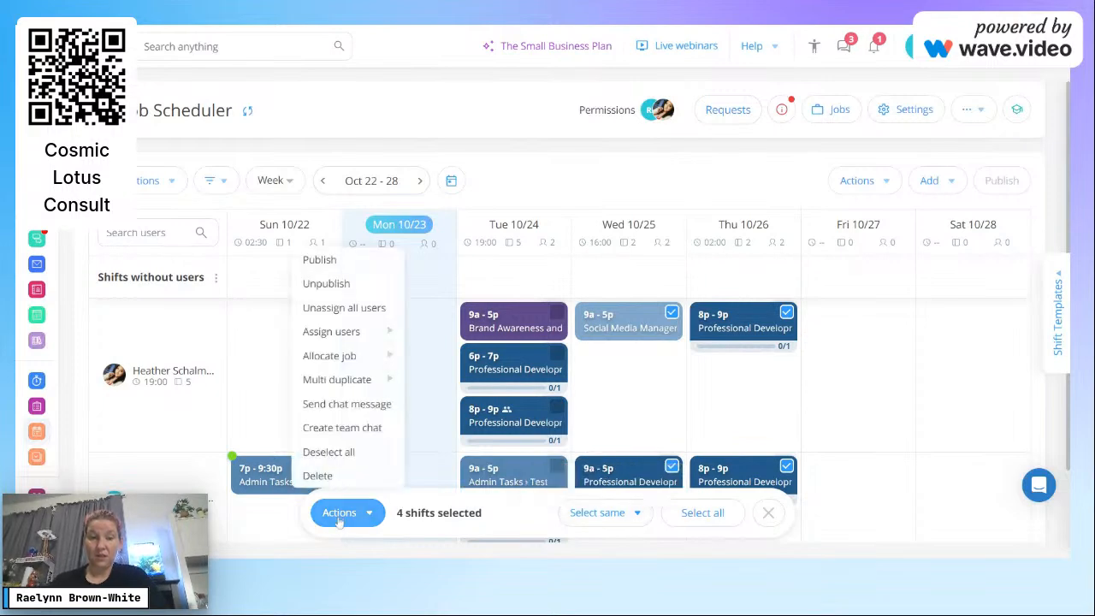
pyautogui.click(318, 476)
pyautogui.click(547, 291)
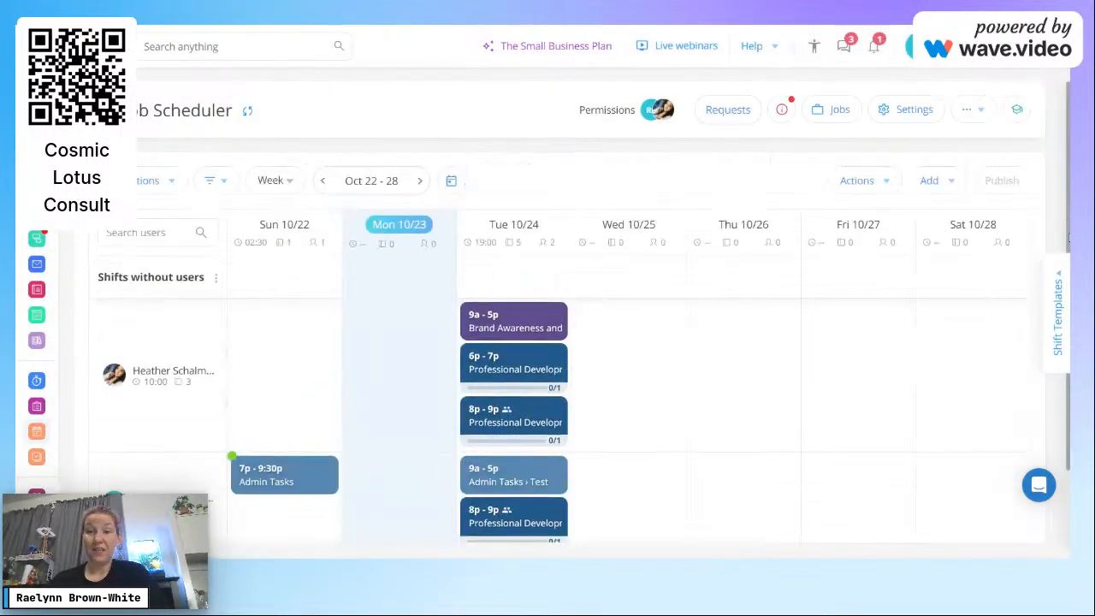
# Step: Check the Conflicts panel for scheduling conflicts, then close it
pyautogui.click(781, 110)
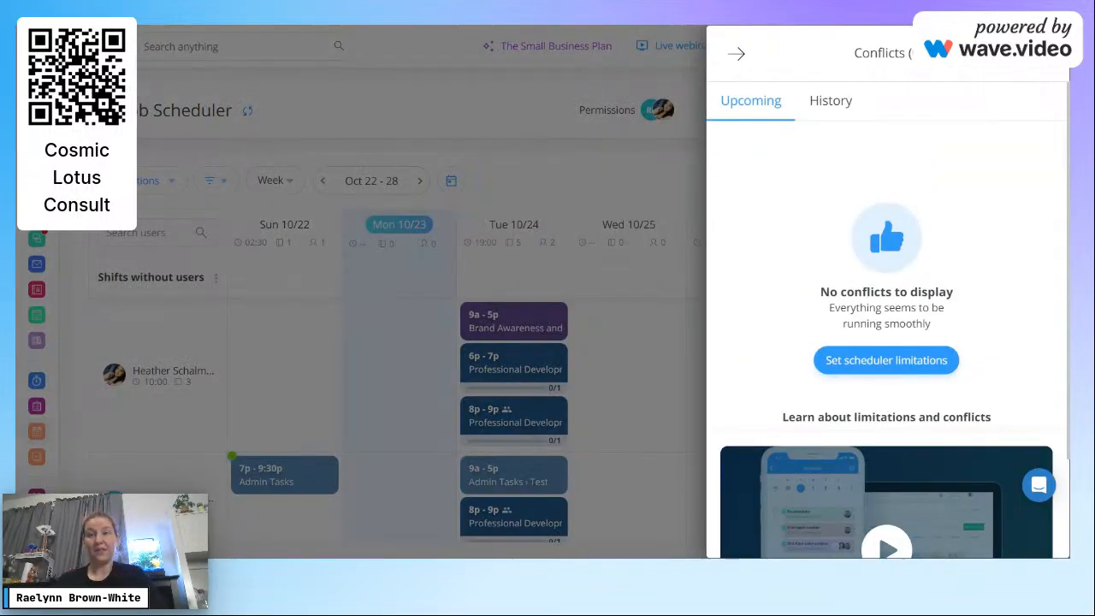
pyautogui.moveTo(868, 292); pyautogui.dragTo(751, 112)
pyautogui.click(580, 98)
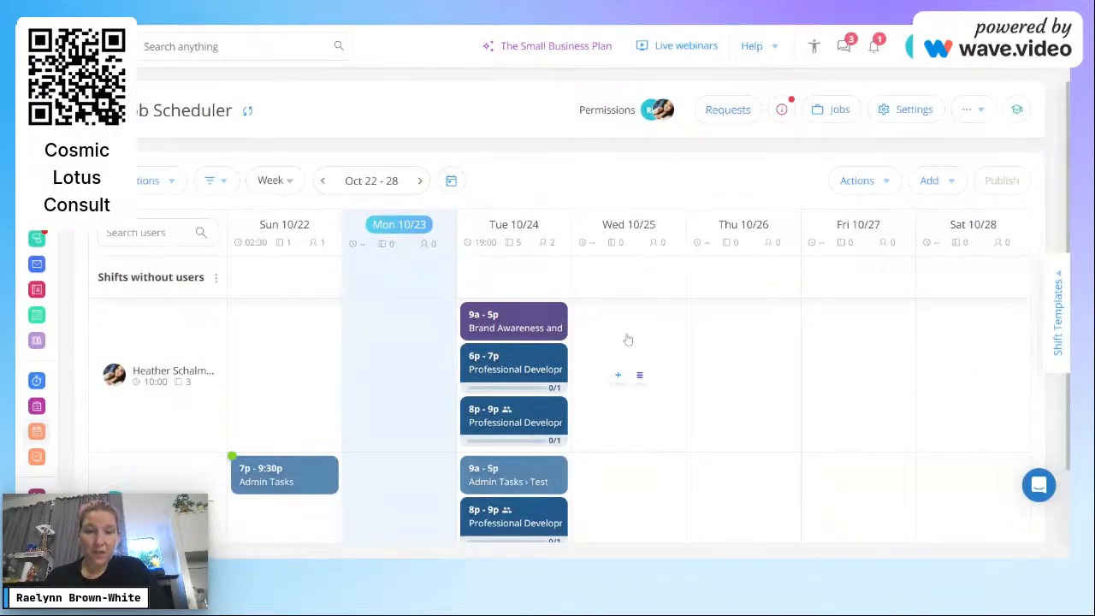
# Step: Move the 9a–5p Admin Tasks shift onto the upper employee's Tuesday
pyautogui.moveTo(504, 411)
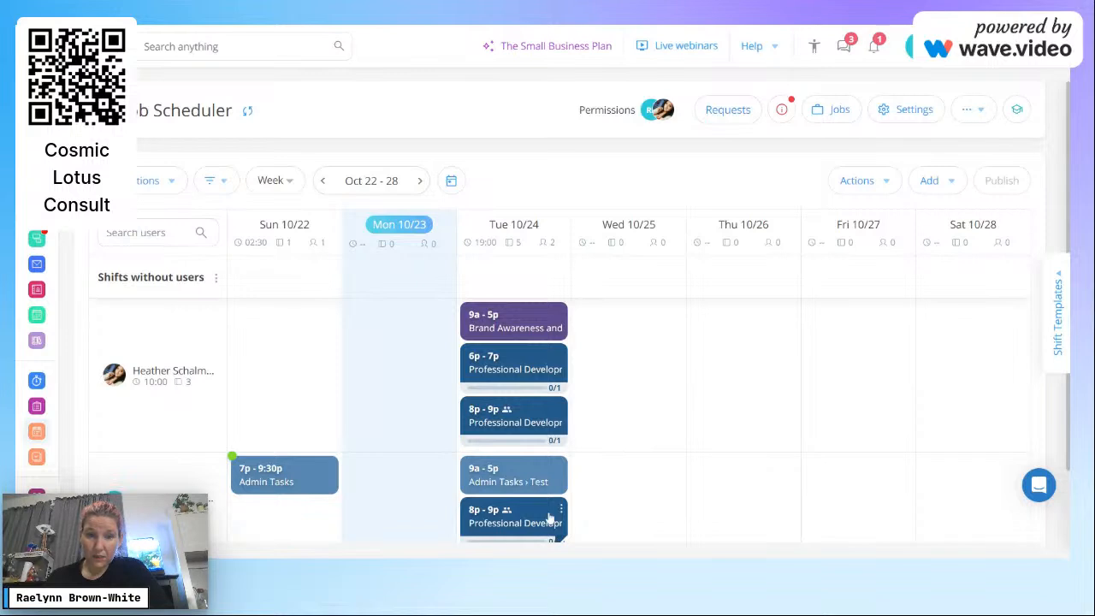
pyautogui.click(561, 358)
pyautogui.click(745, 433)
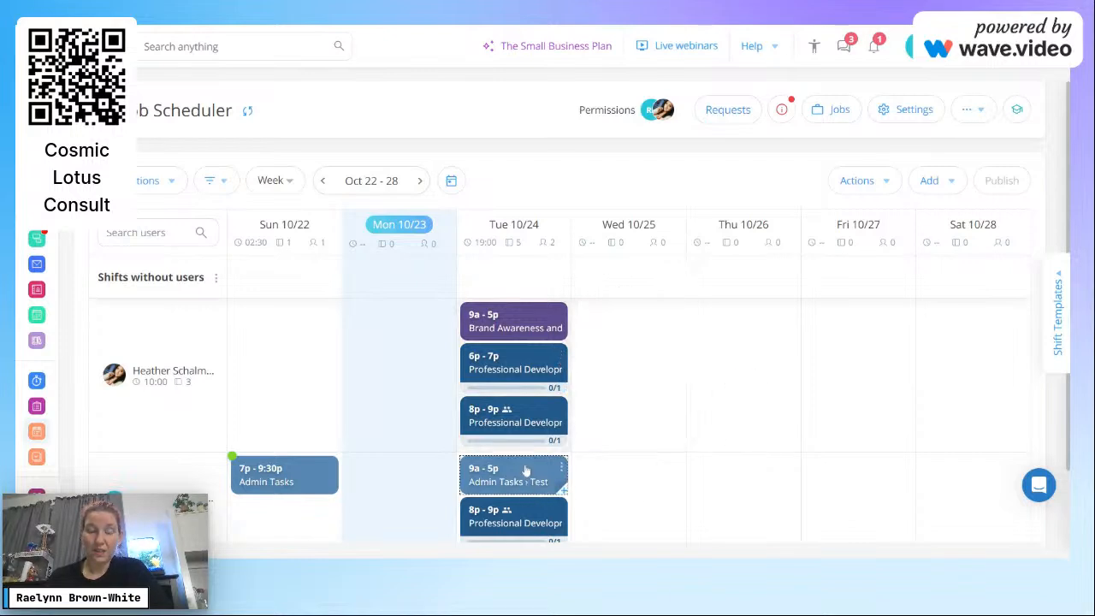
pyautogui.moveTo(531, 480); pyautogui.dragTo(536, 368)
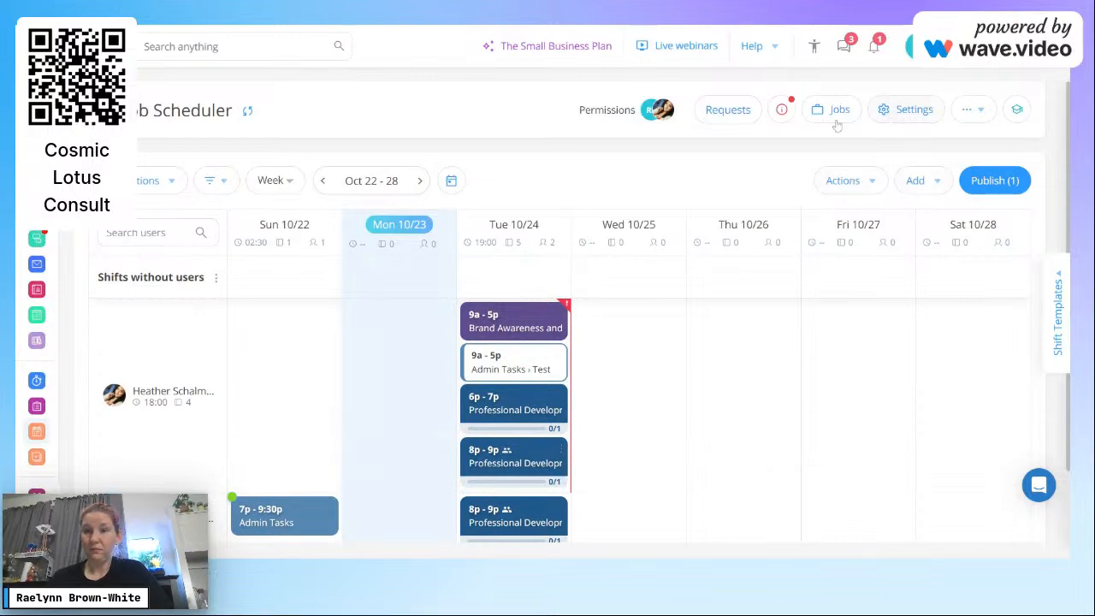
# Step: Filter to the employee with overlapping shifts and delete the Admin Tasks shift
pyautogui.click(782, 110)
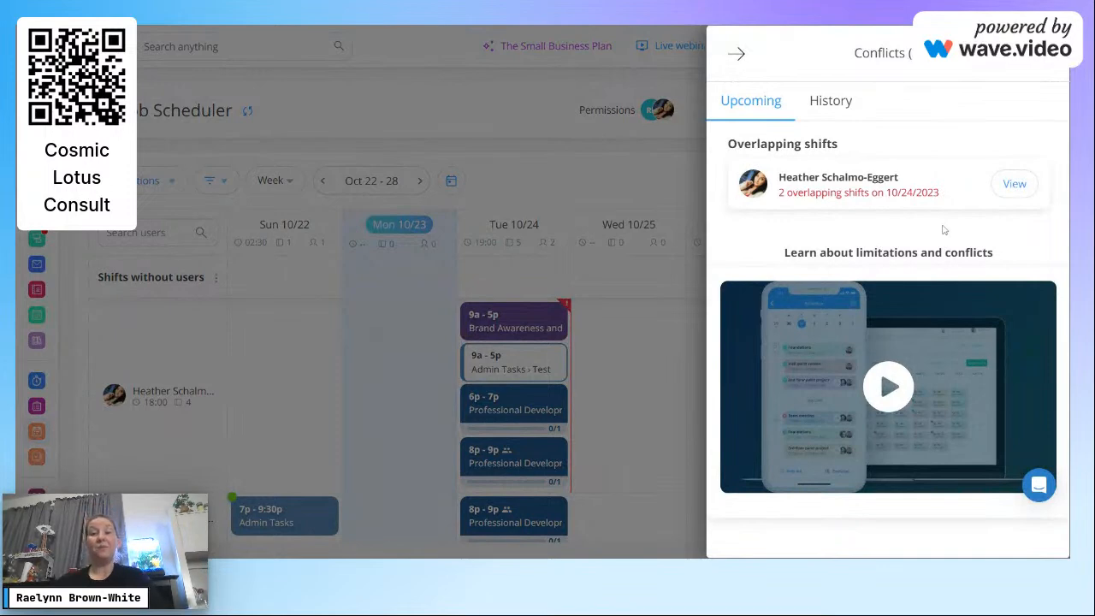
pyautogui.click(997, 184)
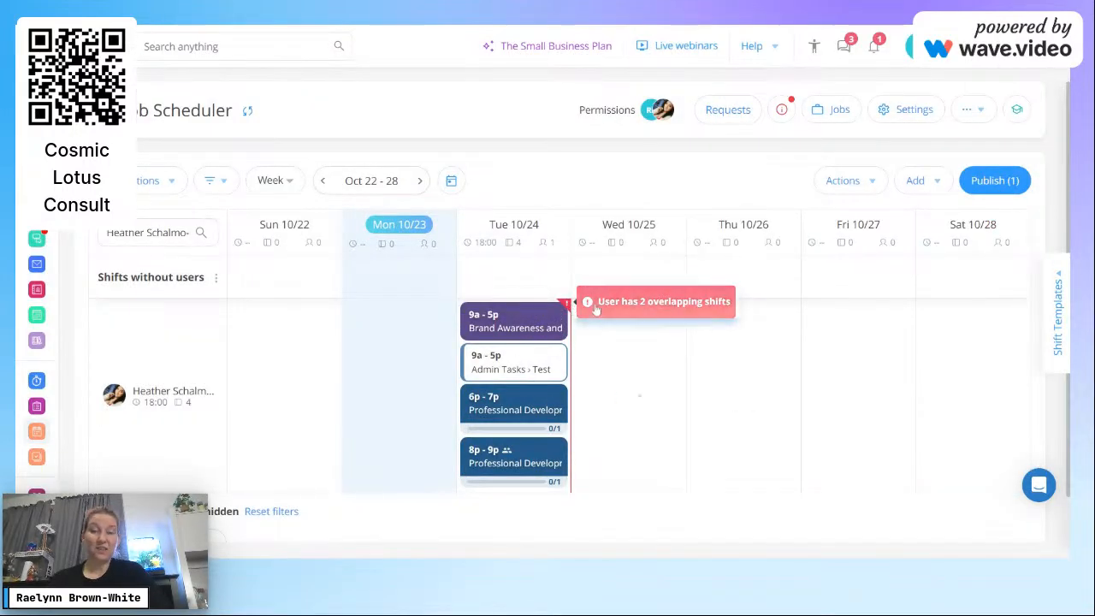
pyautogui.click(561, 358)
pyautogui.click(603, 437)
pyautogui.click(541, 366)
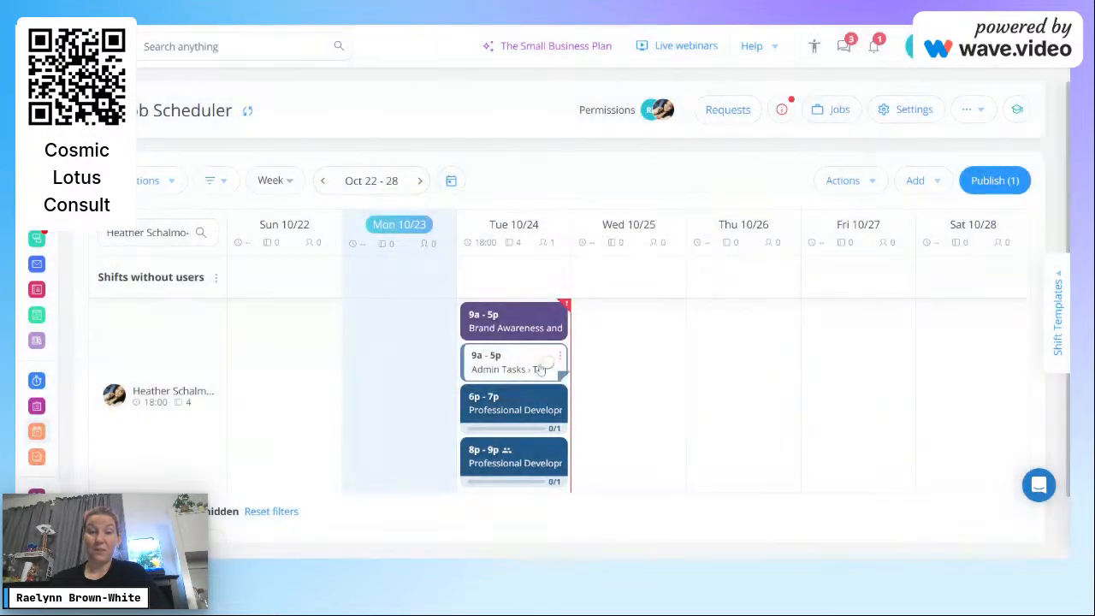
# Step: Open and close the actions menu for a Tuesday shift
pyautogui.click(559, 357)
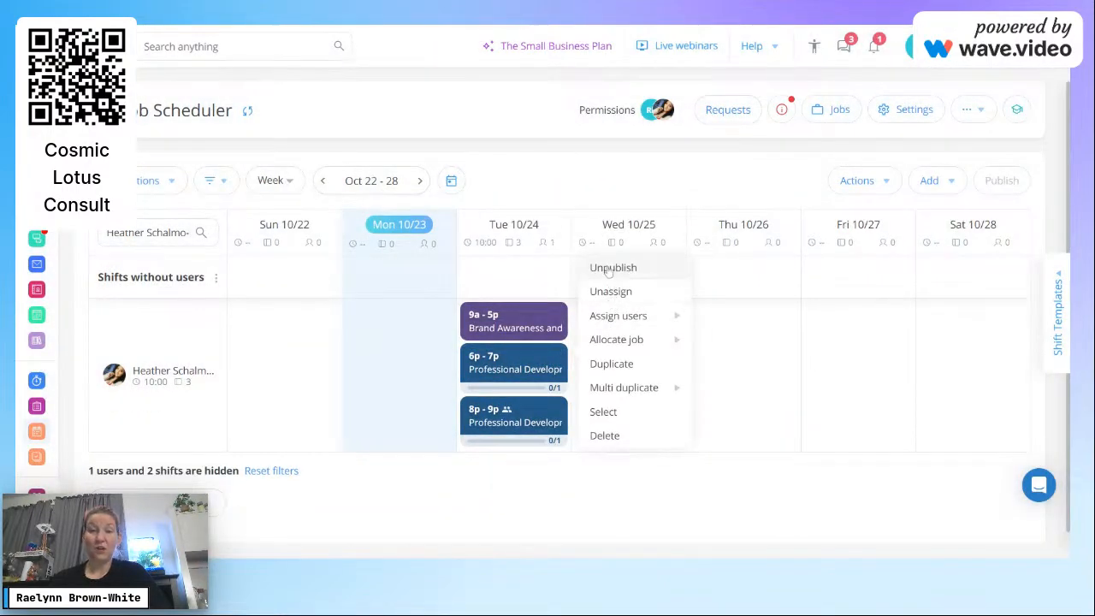
pyautogui.moveTo(615, 327)
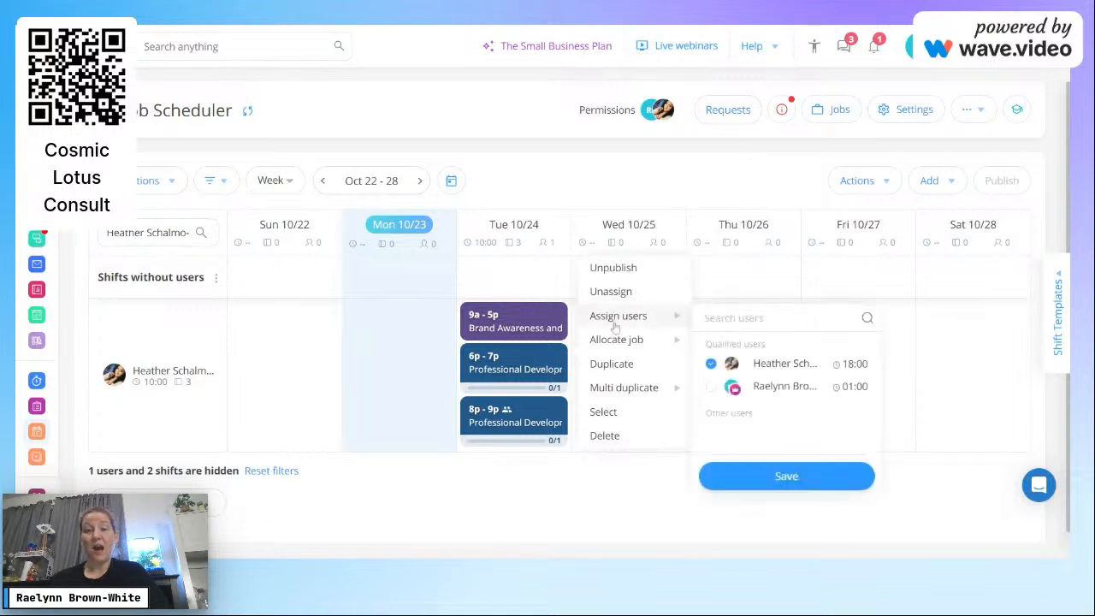
pyautogui.moveTo(624, 398)
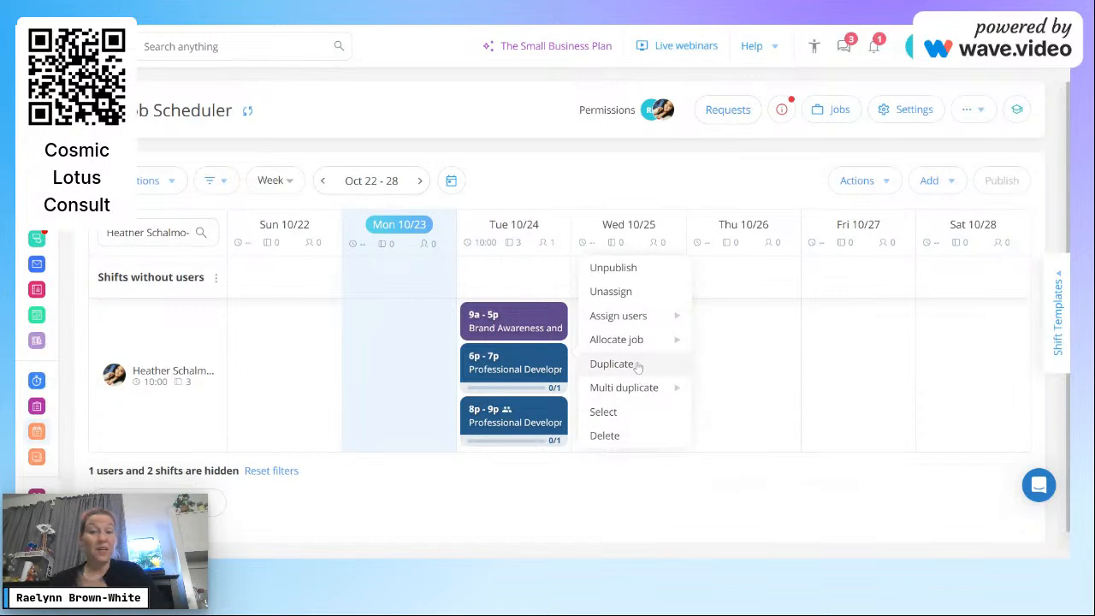
pyautogui.click(728, 177)
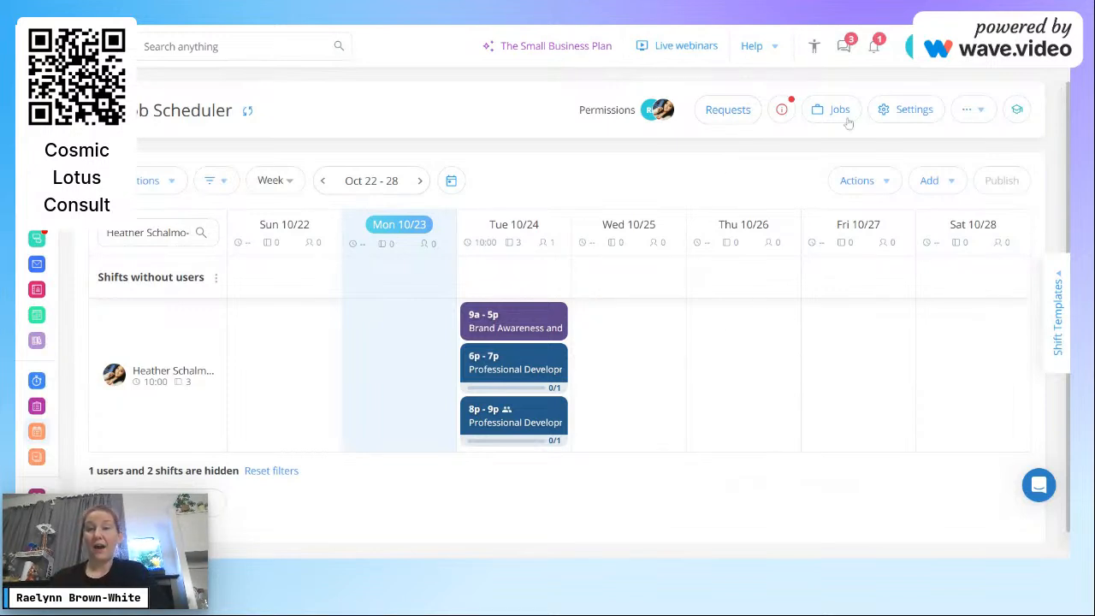
# Step: Glance at Shift Templates, then reset filters to show the hidden employee and shifts
pyautogui.click(1066, 293)
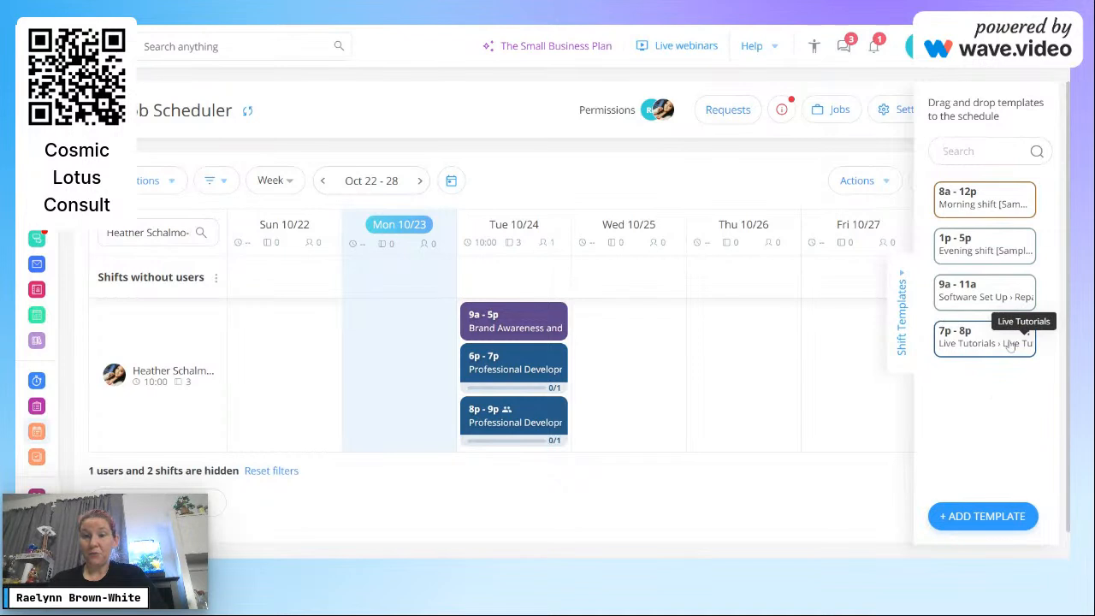
pyautogui.click(427, 512)
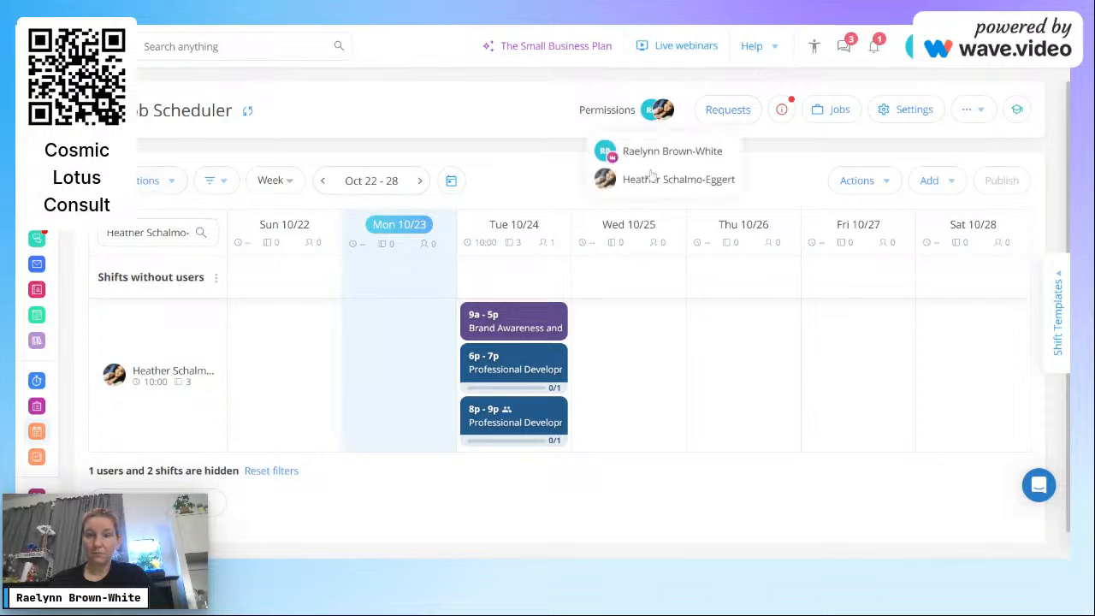
pyautogui.click(272, 471)
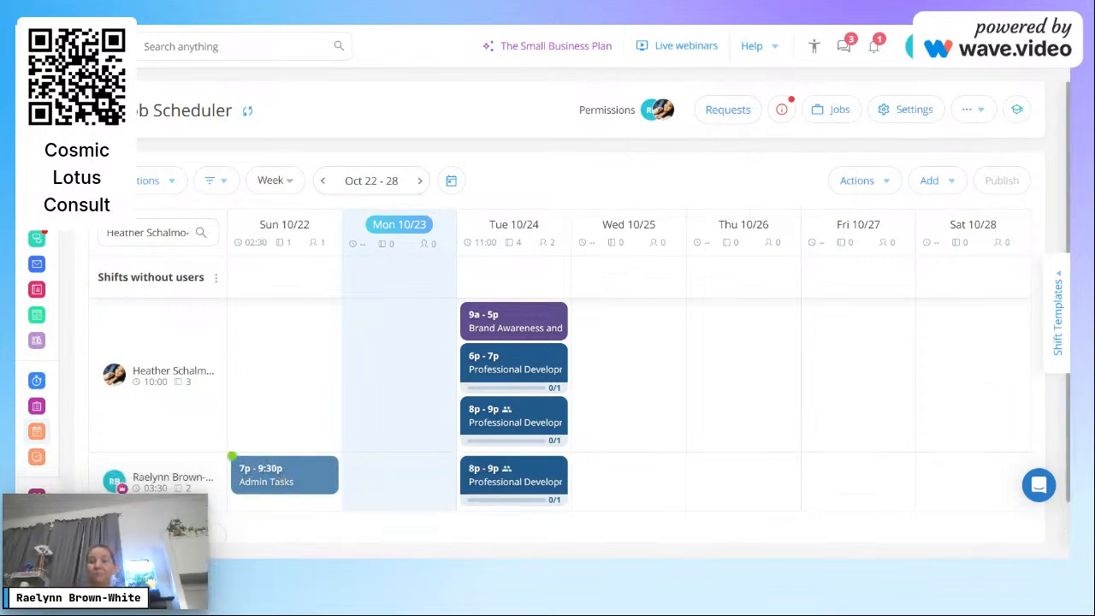
# Step: Drag the 1p–5p Evening and 9a–11a Software Set Up templates onto the second employee's Wed 10/25
pyautogui.click(1059, 312)
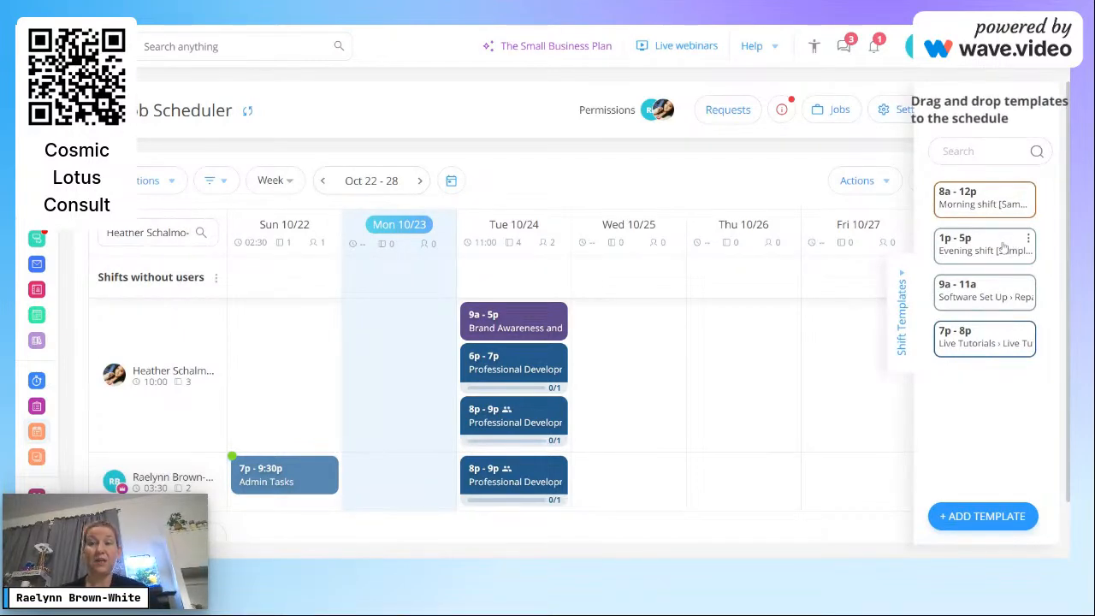
pyautogui.moveTo(1003, 248); pyautogui.dragTo(629, 482)
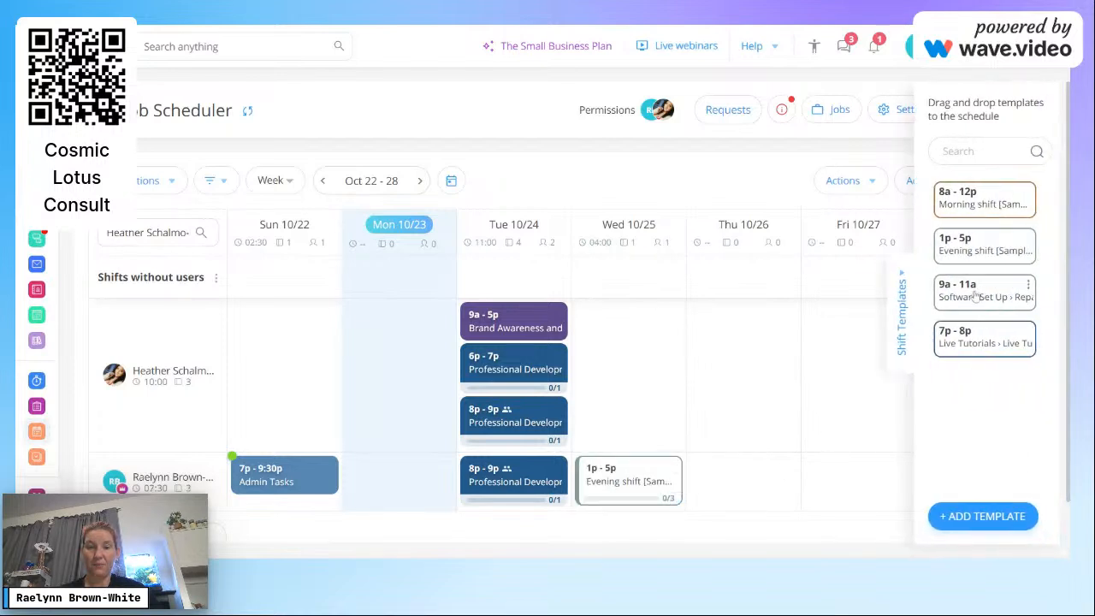
pyautogui.moveTo(958, 306); pyautogui.dragTo(629, 481)
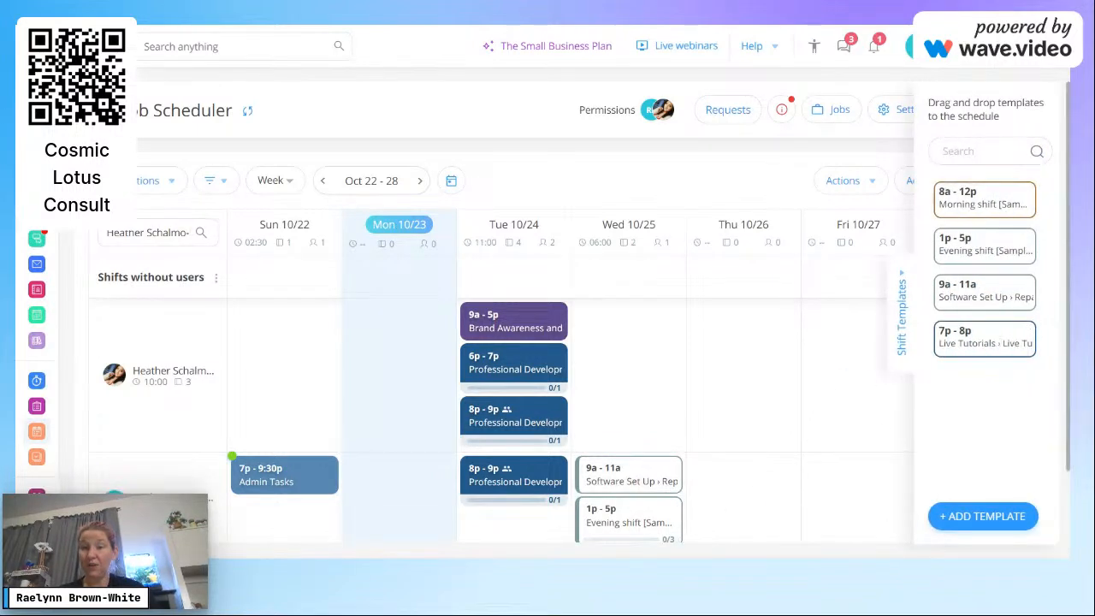
pyautogui.moveTo(1067, 284); pyautogui.dragTo(1070, 402)
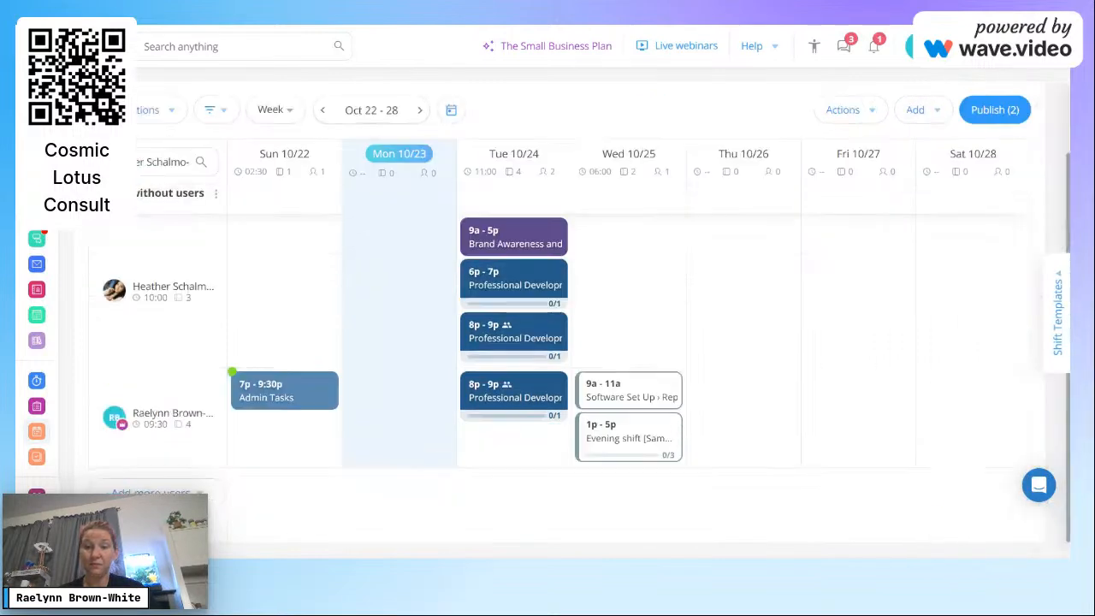
# Step: Publish the two new shifts totalling 6 hours
pyautogui.click(995, 109)
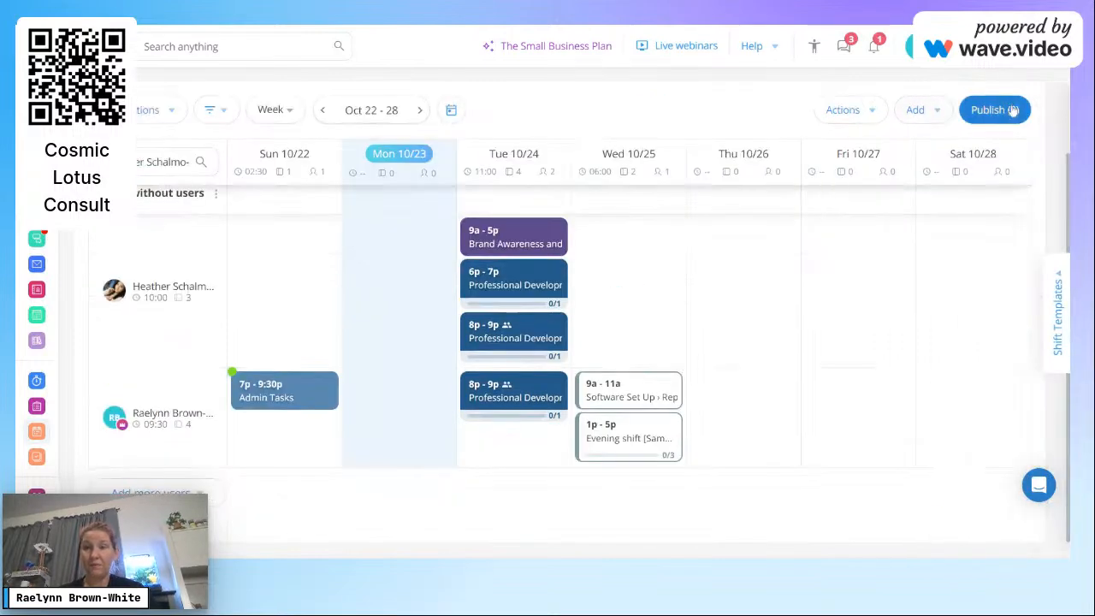
pyautogui.click(530, 263)
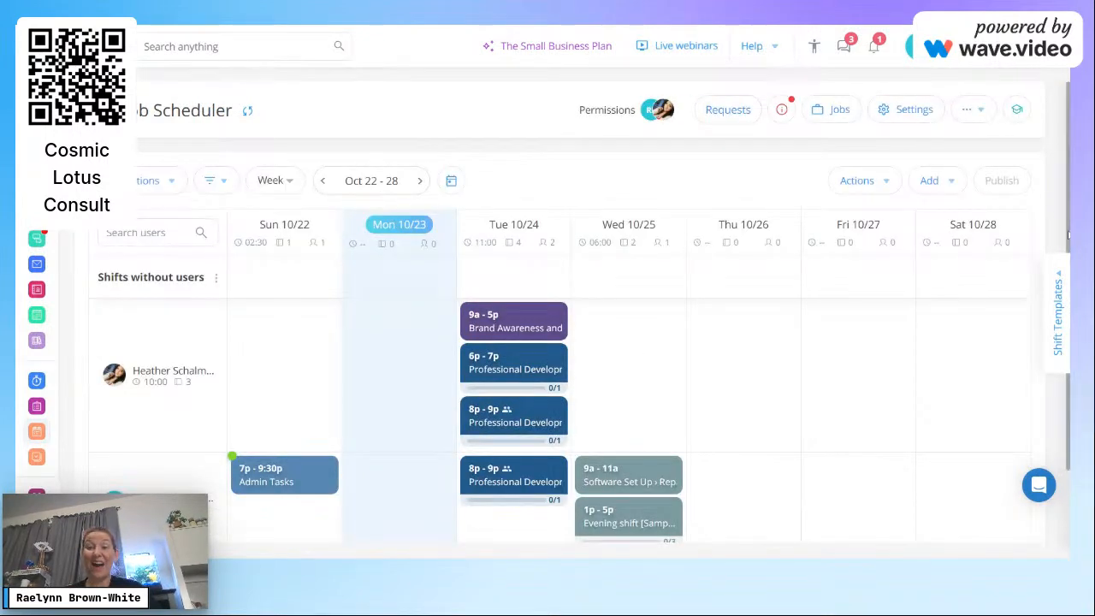
pyautogui.scroll(-2, 580, 343)
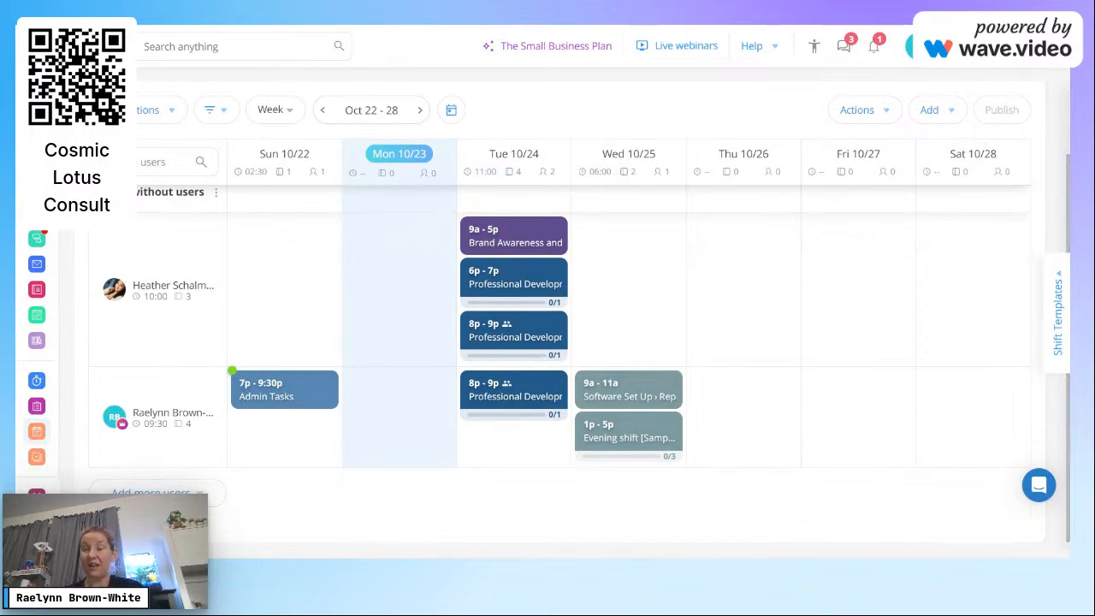
pyautogui.click(915, 46)
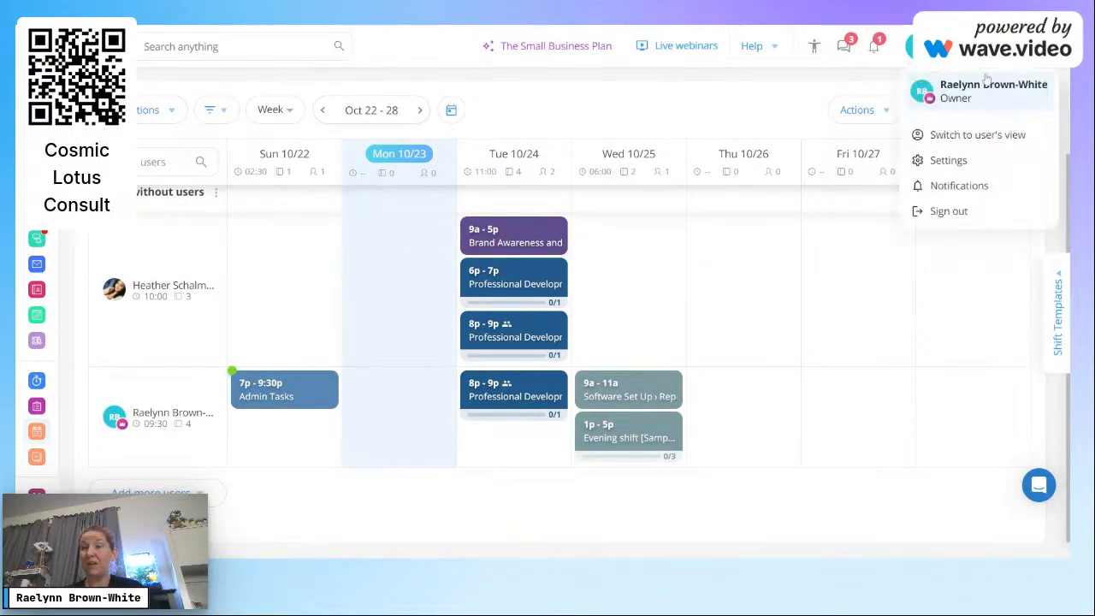
# Step: Switch to the employee view and accept the Wed 10/25 Repair Software Set Up shift
pyautogui.click(971, 147)
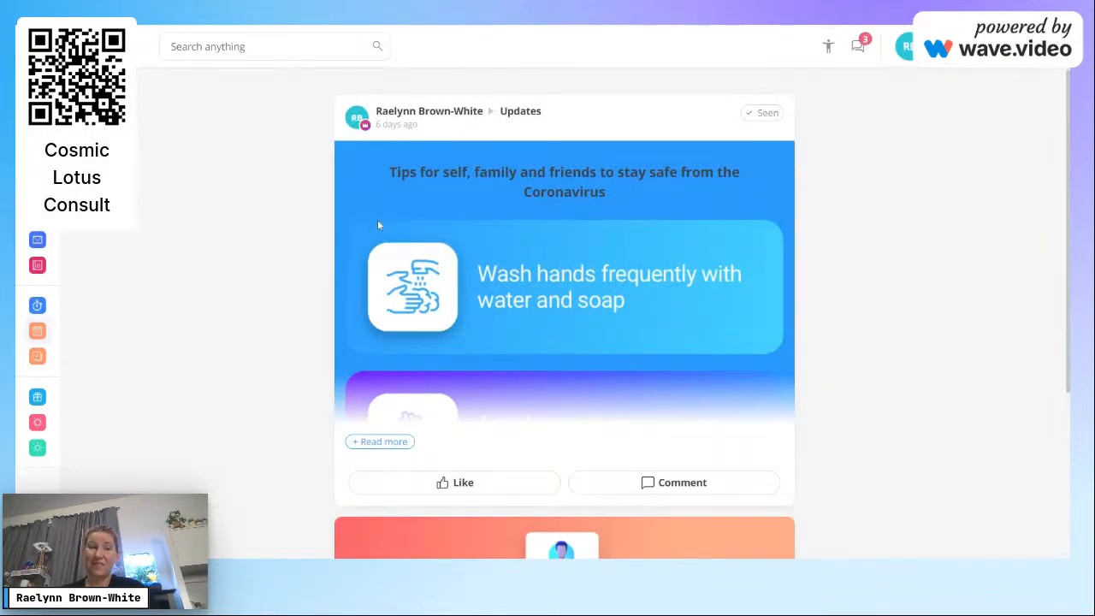
pyautogui.click(30, 334)
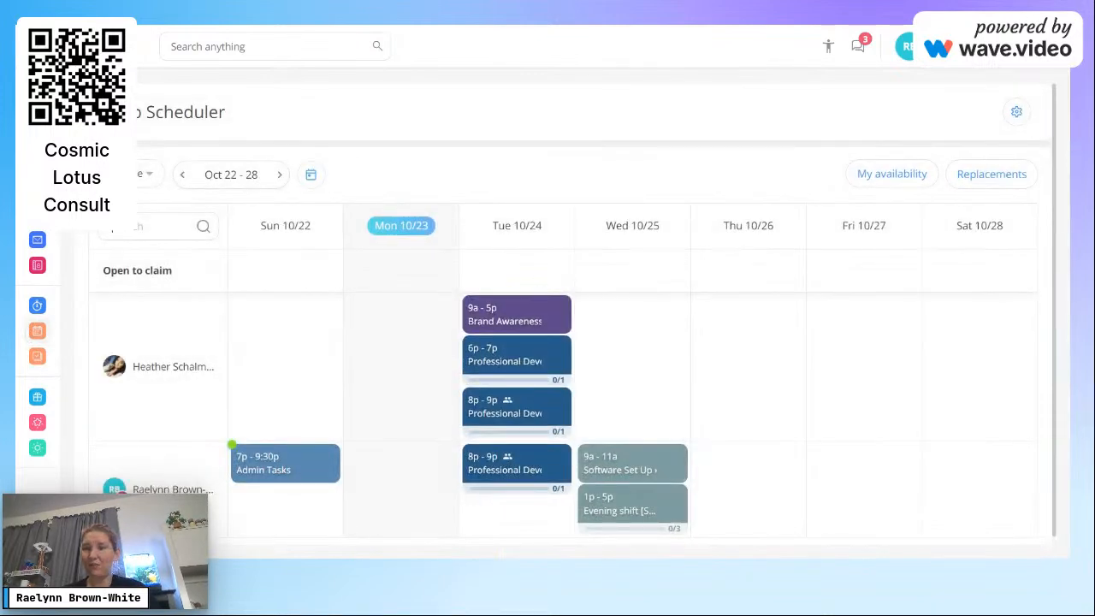
pyautogui.scroll(-1, 1056, 270)
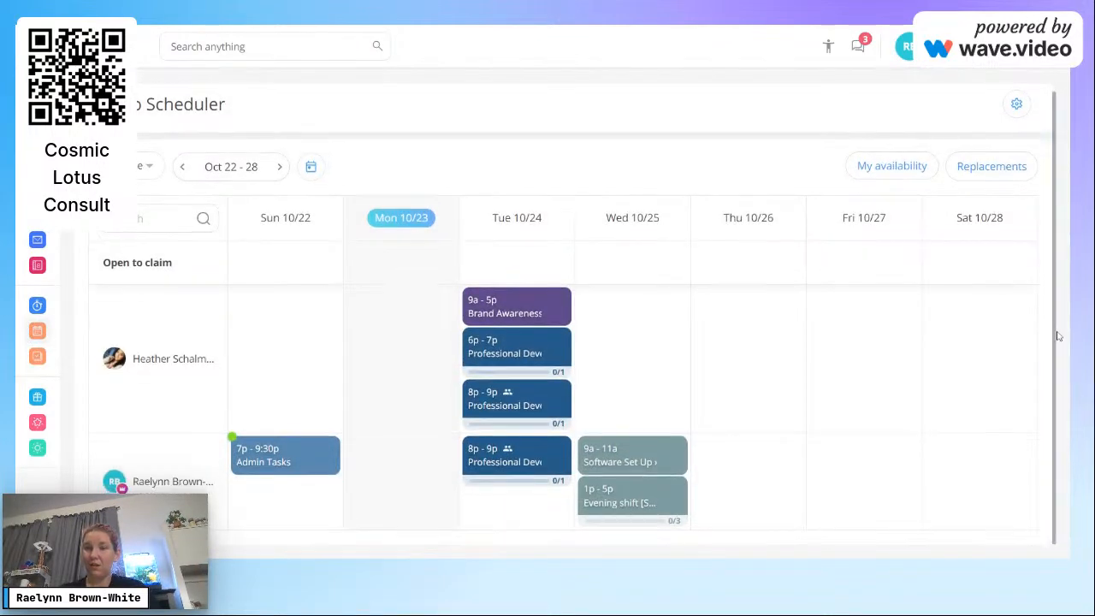
pyautogui.click(678, 449)
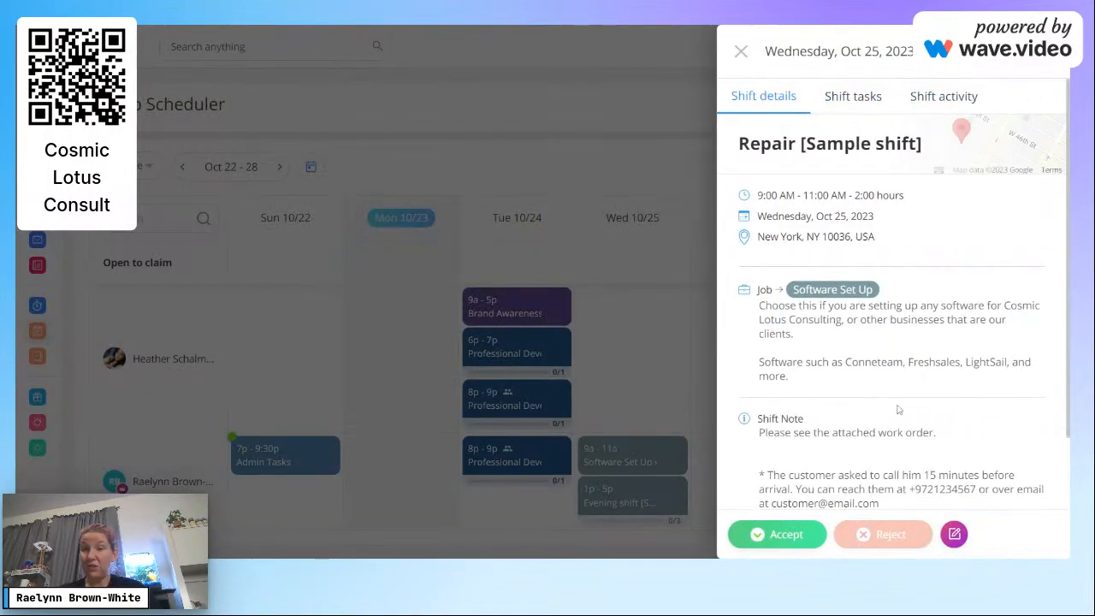
pyautogui.click(779, 533)
pyautogui.click(621, 320)
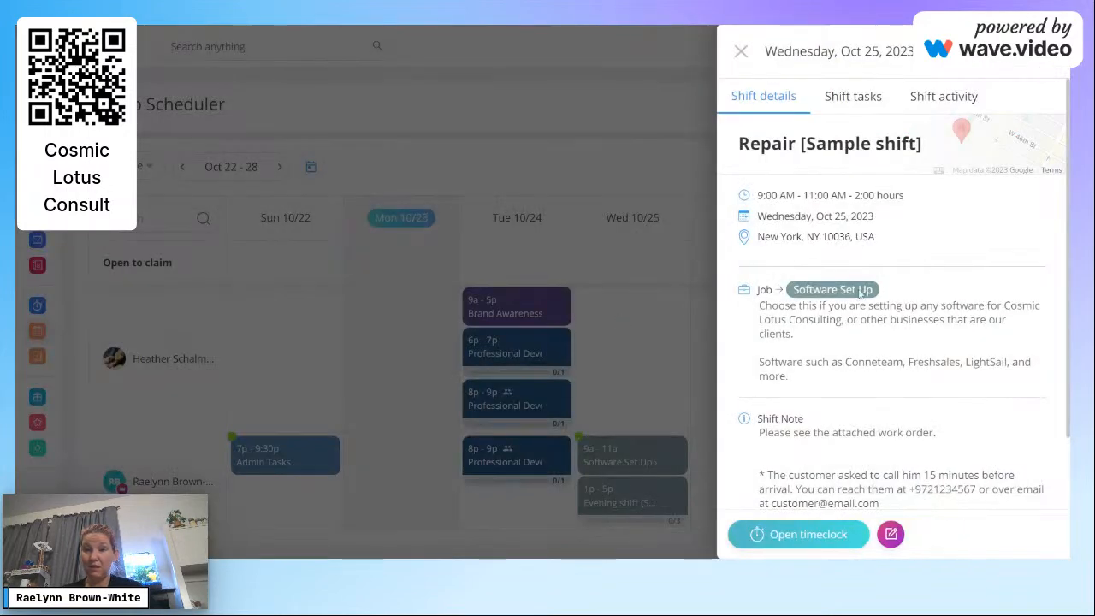
# Step: Check incoming replacement requests, then open the Wednesday shift's timeclock
pyautogui.click(741, 51)
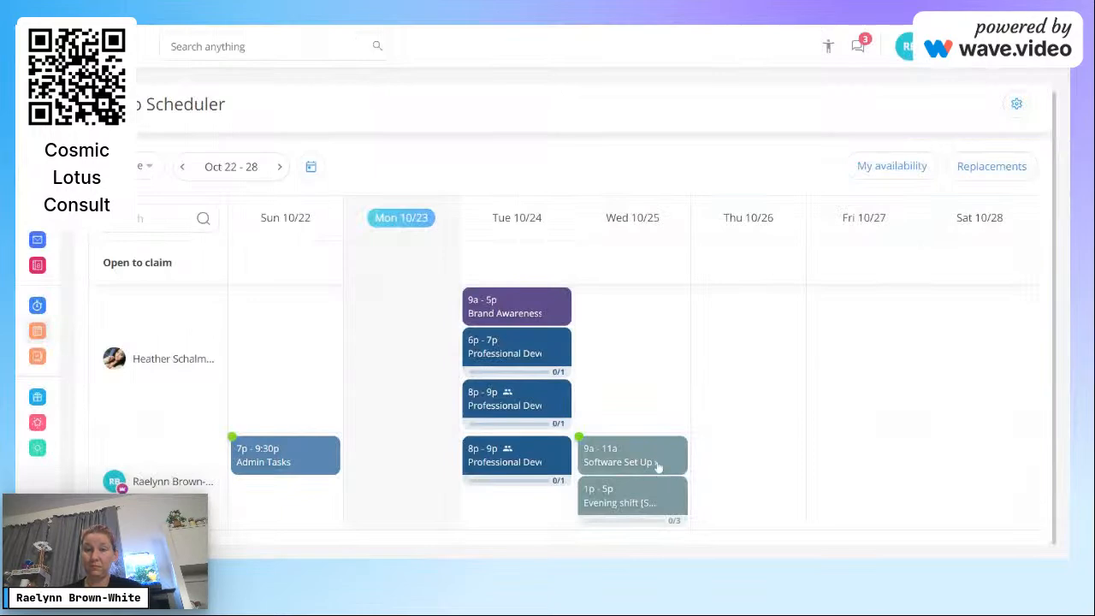
pyautogui.click(1009, 166)
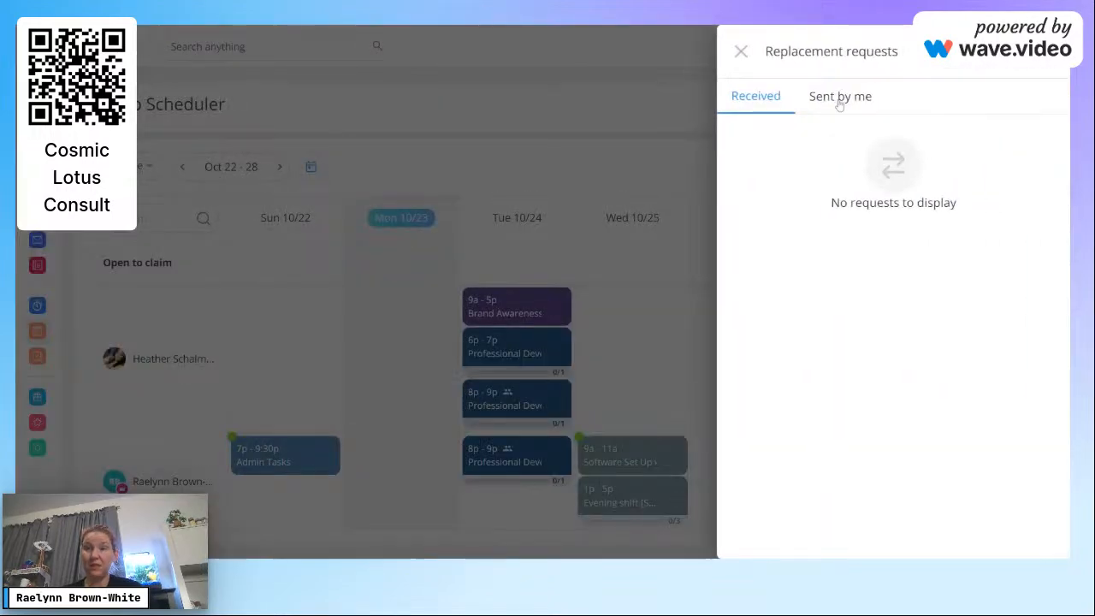
pyautogui.click(741, 51)
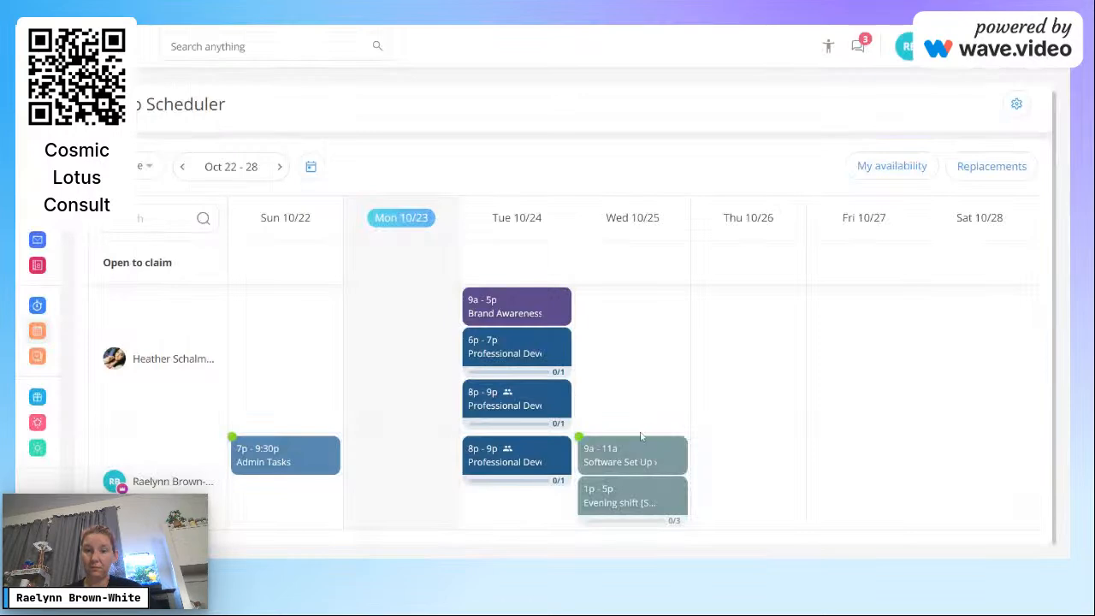
pyautogui.click(638, 457)
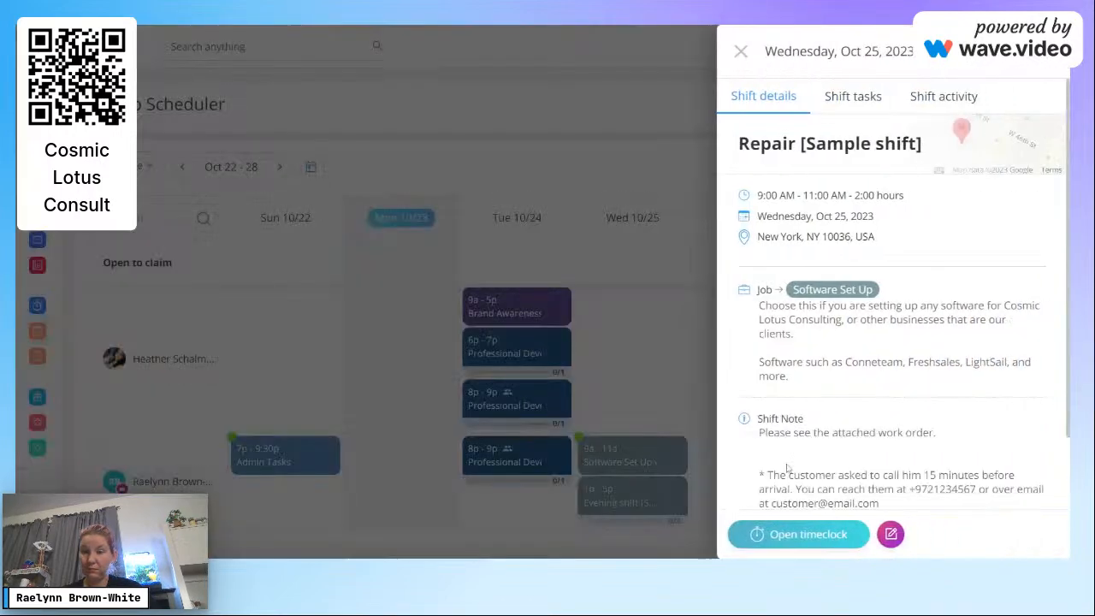
pyautogui.click(823, 536)
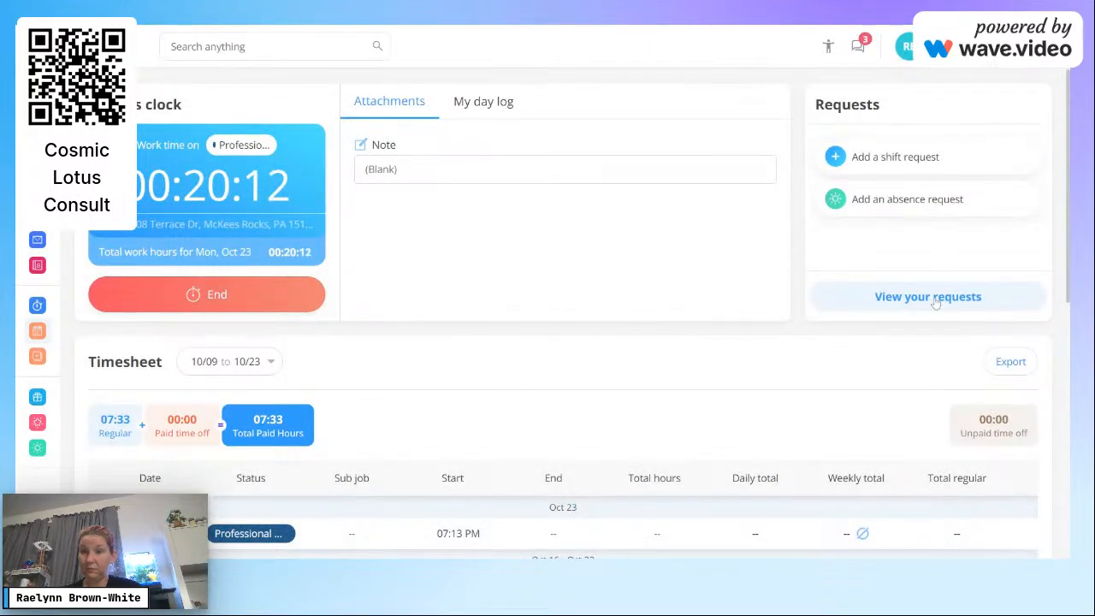
# Step: Submit an all-day Time Off absence request for 10/25 (8.00 work hours) for approval
pyautogui.click(939, 212)
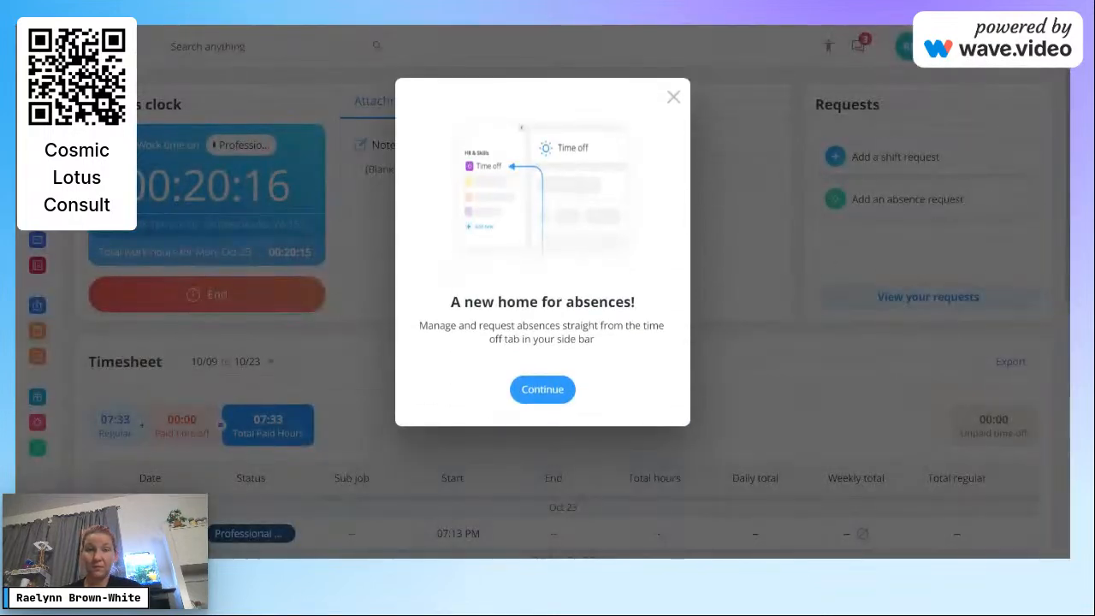
pyautogui.click(542, 389)
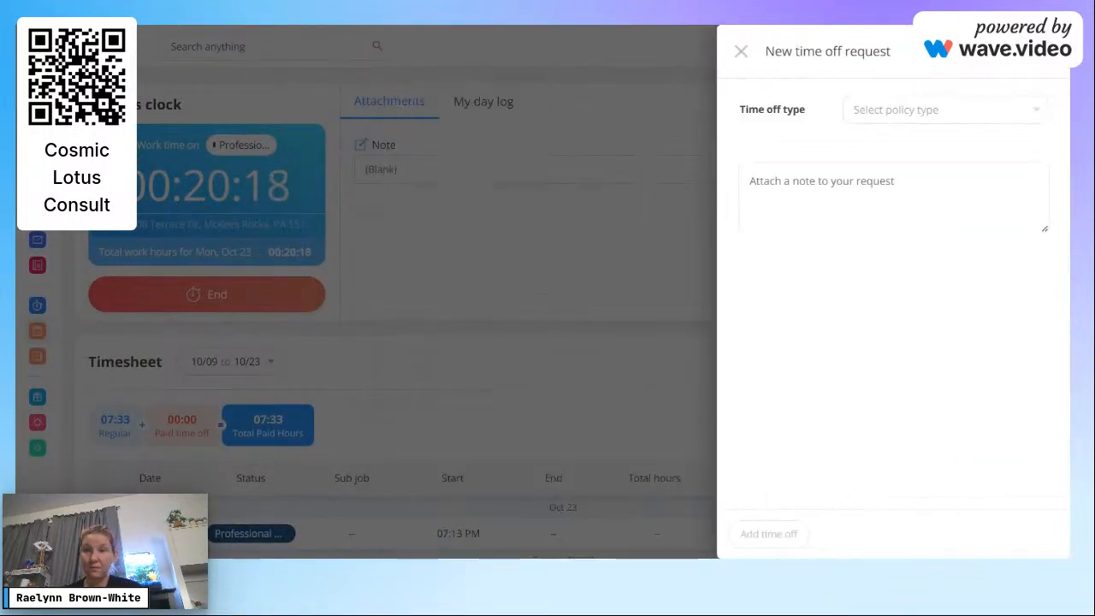
pyautogui.click(905, 112)
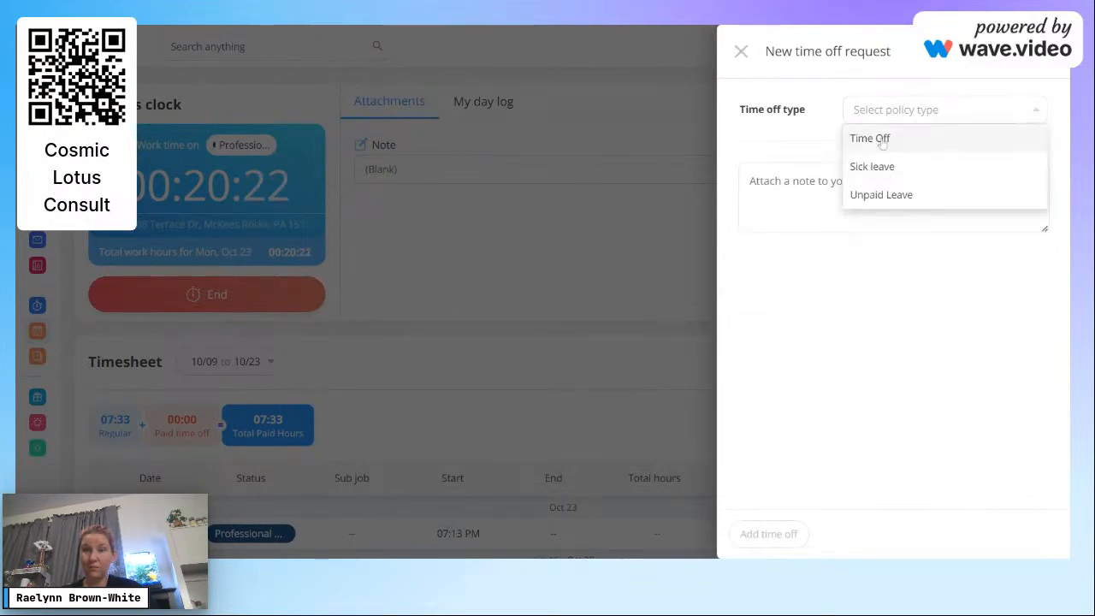
pyautogui.click(881, 144)
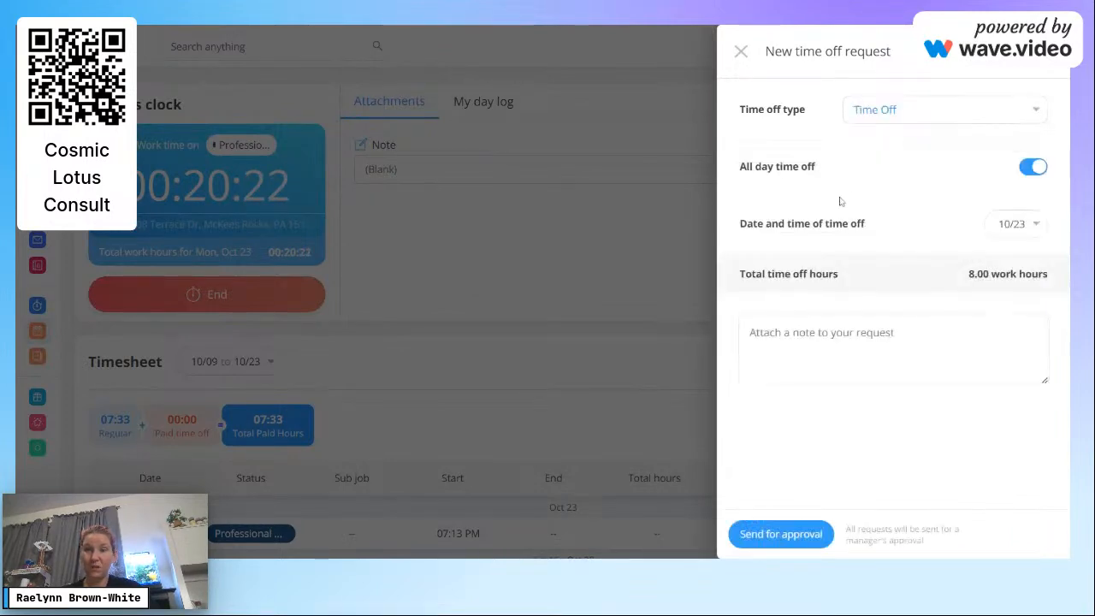
pyautogui.click(1018, 224)
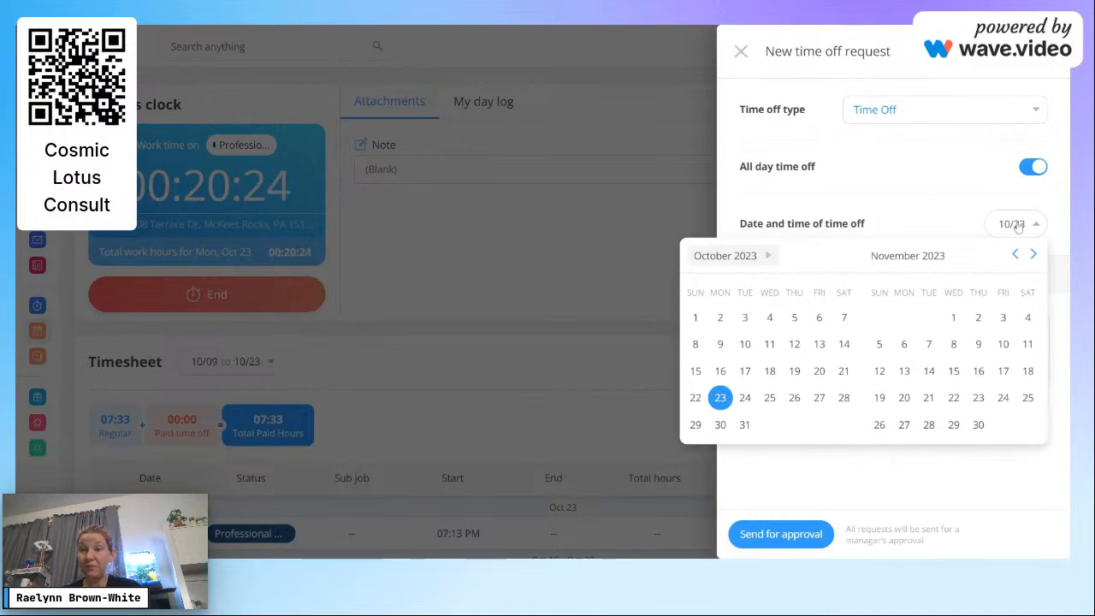
pyautogui.click(770, 398)
pyautogui.click(774, 530)
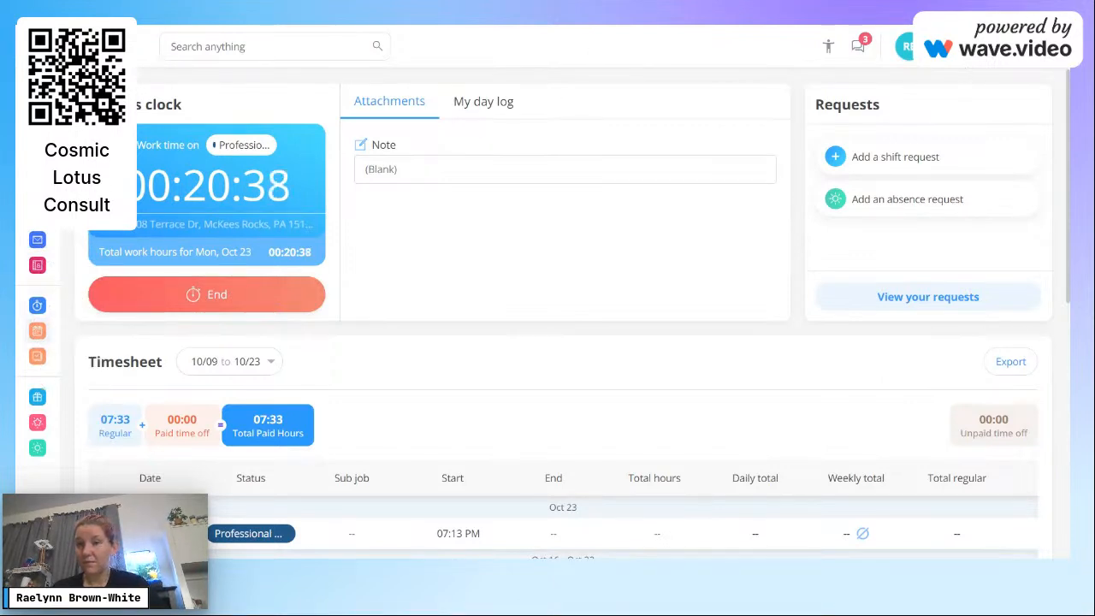
pyautogui.click(962, 71)
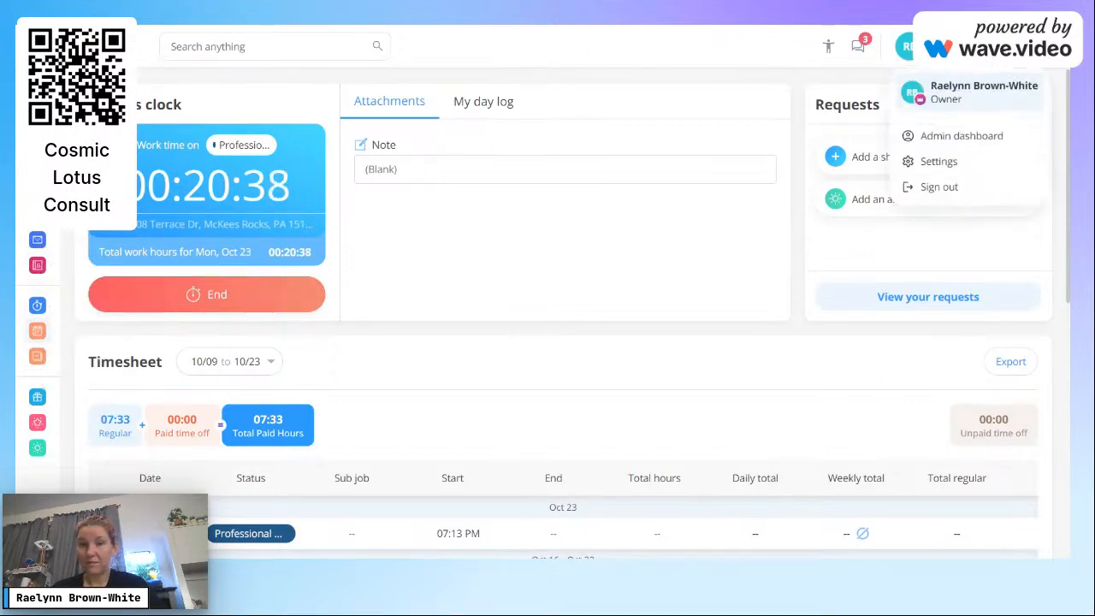
# Step: Return from the employee view to the admin Job Scheduler for the Oct 22 – 28 week
pyautogui.click(949, 137)
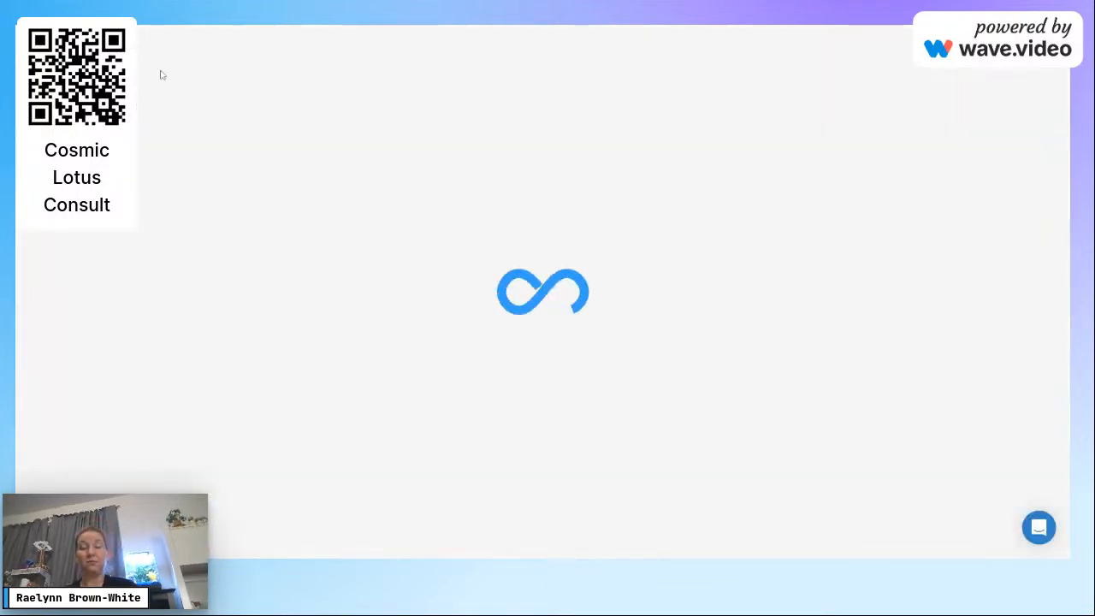
pyautogui.scroll(-3, 160, 75)
pyautogui.scroll(-2, 160, 76)
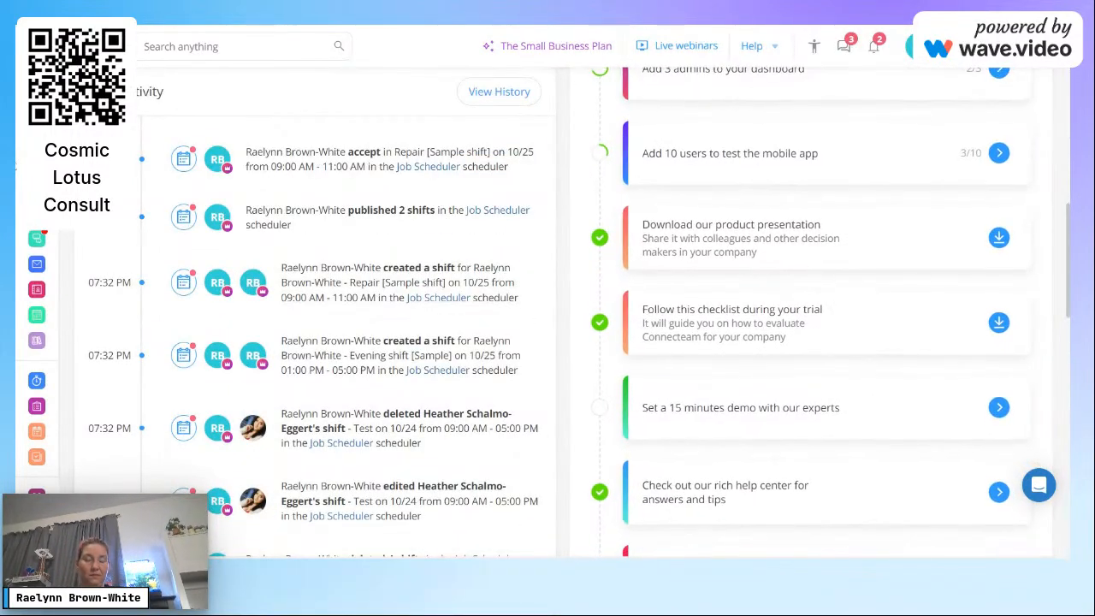
pyautogui.click(38, 431)
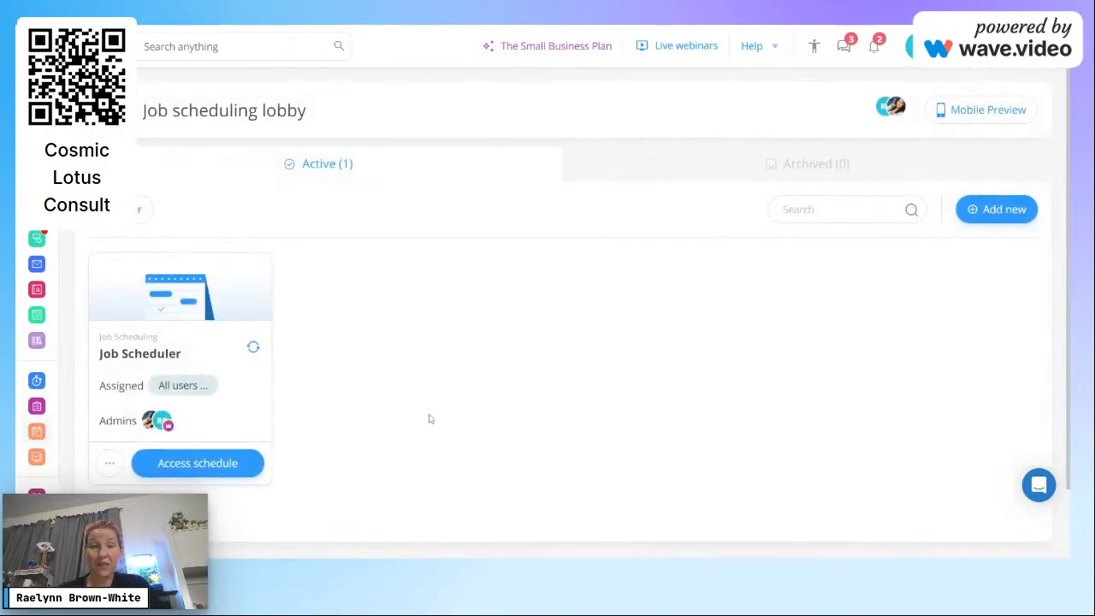
pyautogui.click(227, 462)
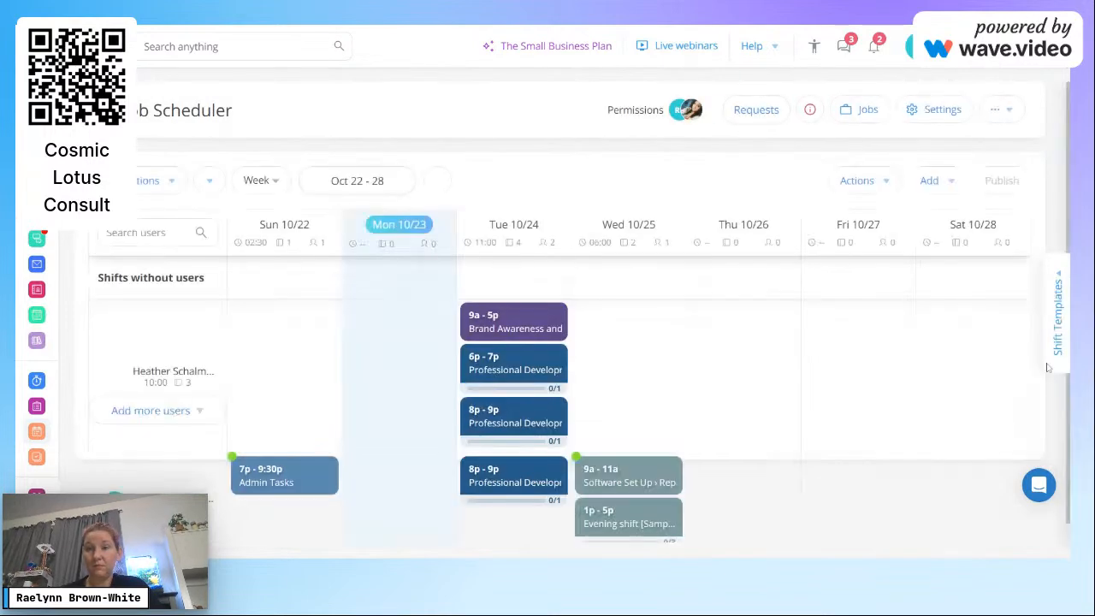
# Step: Check the team chat panel and close it again
pyautogui.click(840, 47)
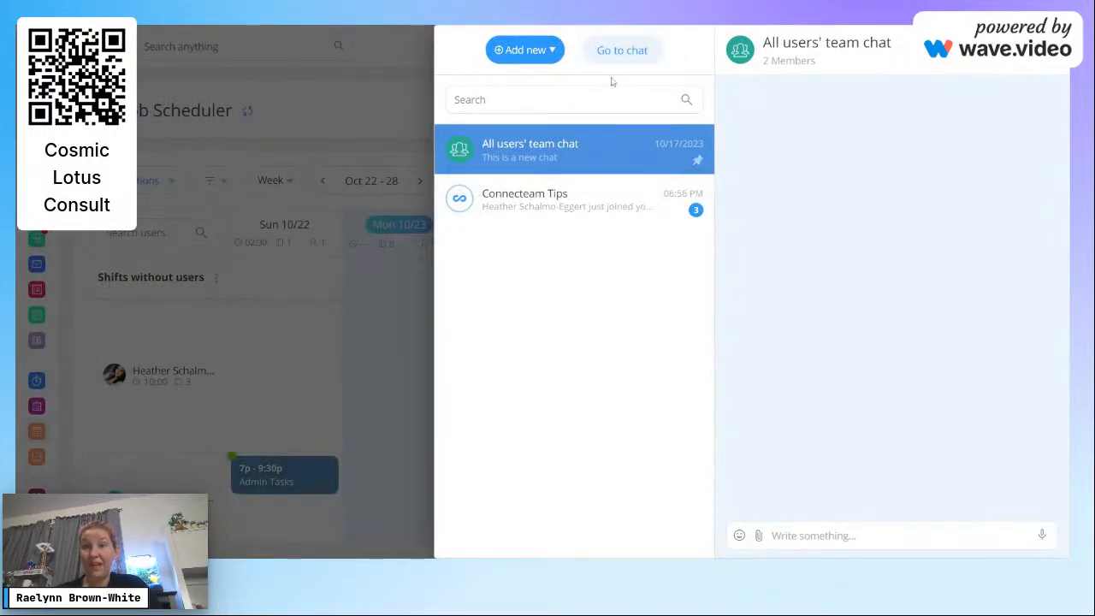
pyautogui.click(1047, 49)
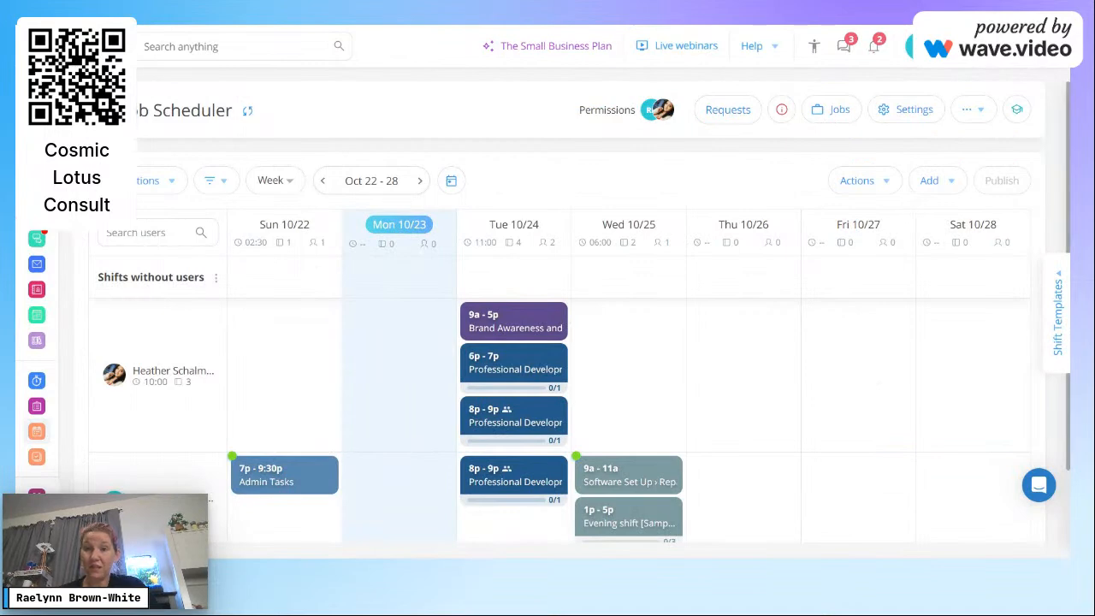
pyautogui.scroll(-1, 922, 238)
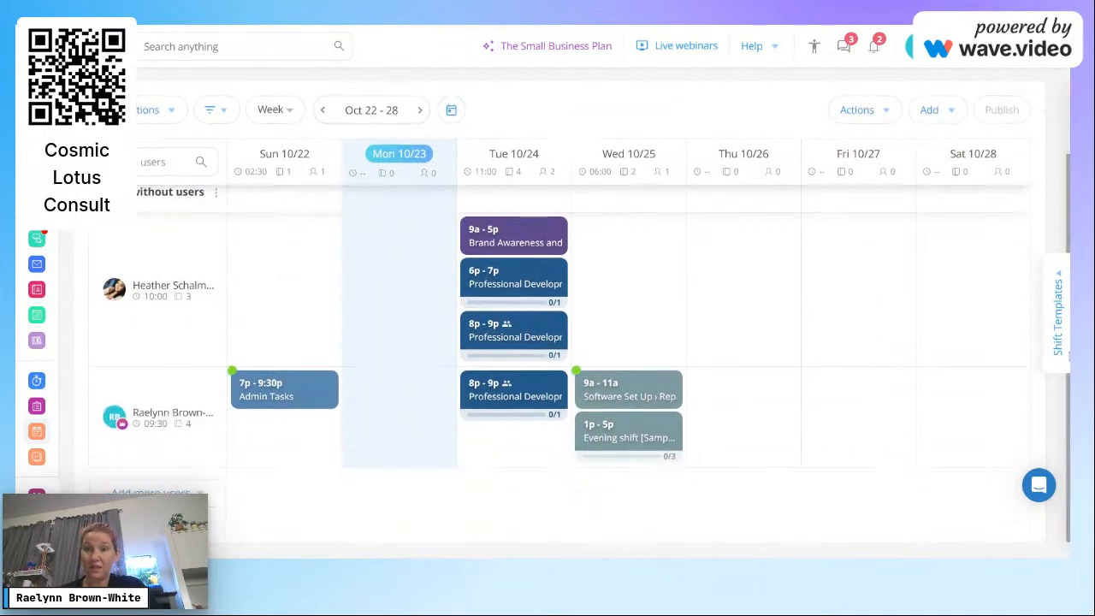
# Step: Review the Wed 9a - 11a shift, then open the Wed 10/25 time-off request from notifications
pyautogui.click(655, 393)
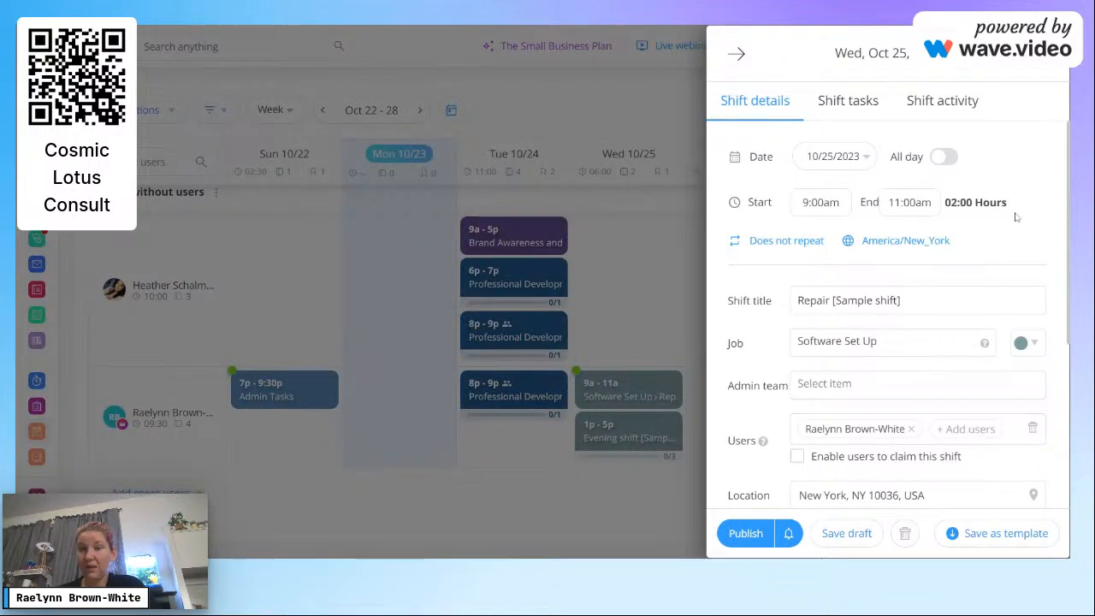
pyautogui.click(738, 55)
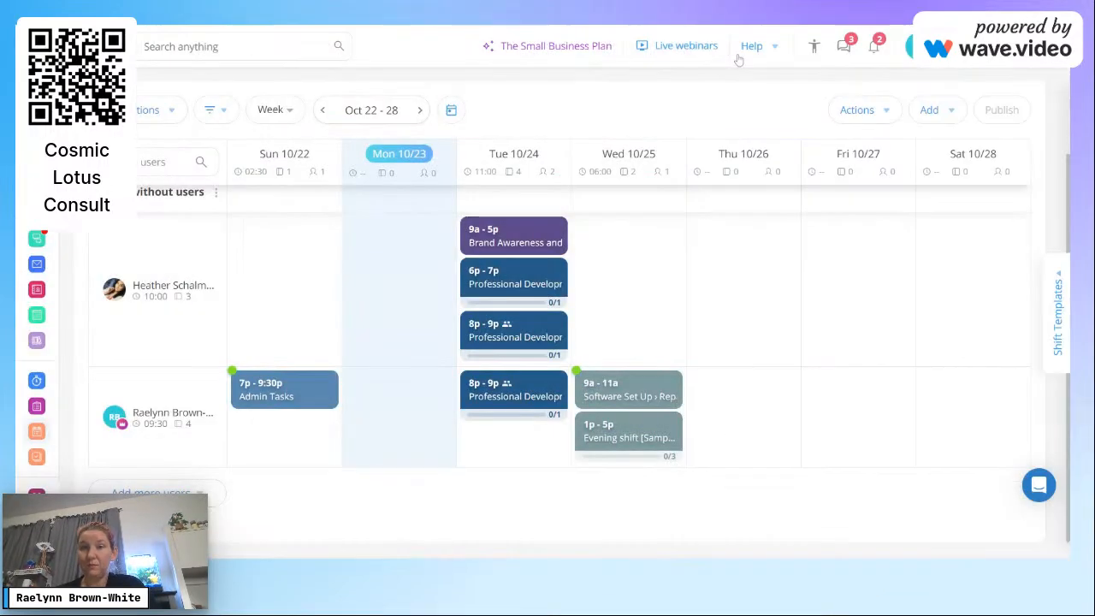
pyautogui.click(872, 47)
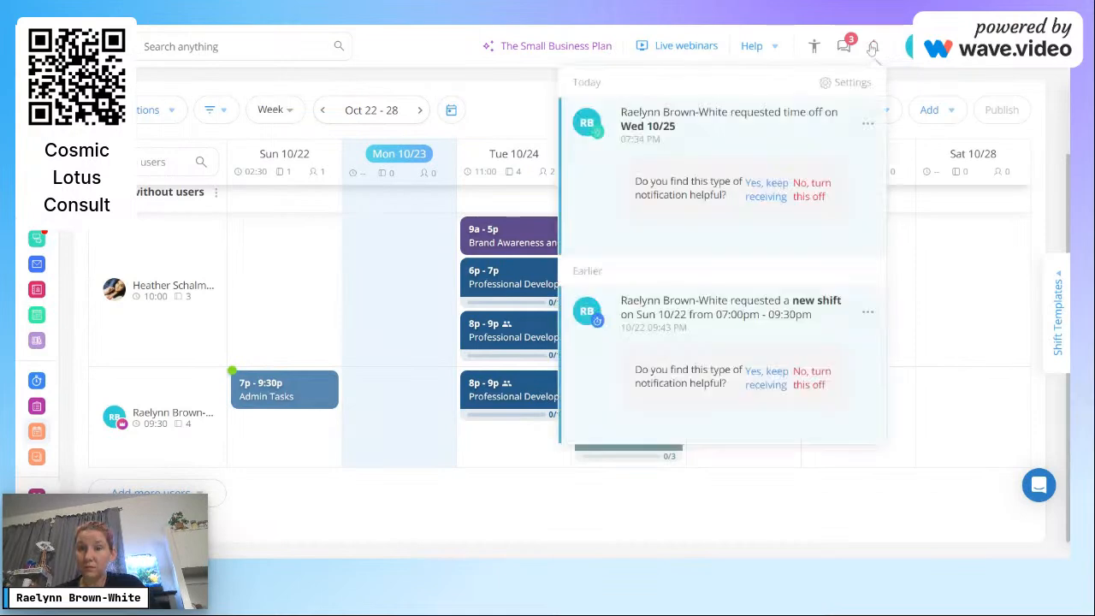
pyautogui.click(792, 139)
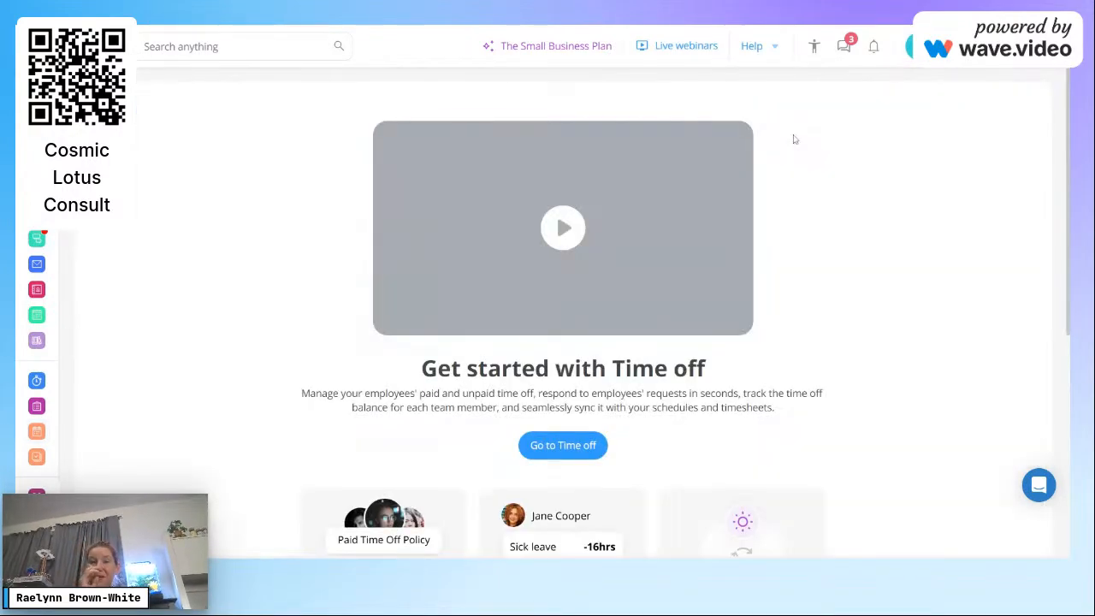
# Step: Approve the 8-hour paid time-off request for 10/25/23 and return to Job scheduling
pyautogui.click(563, 456)
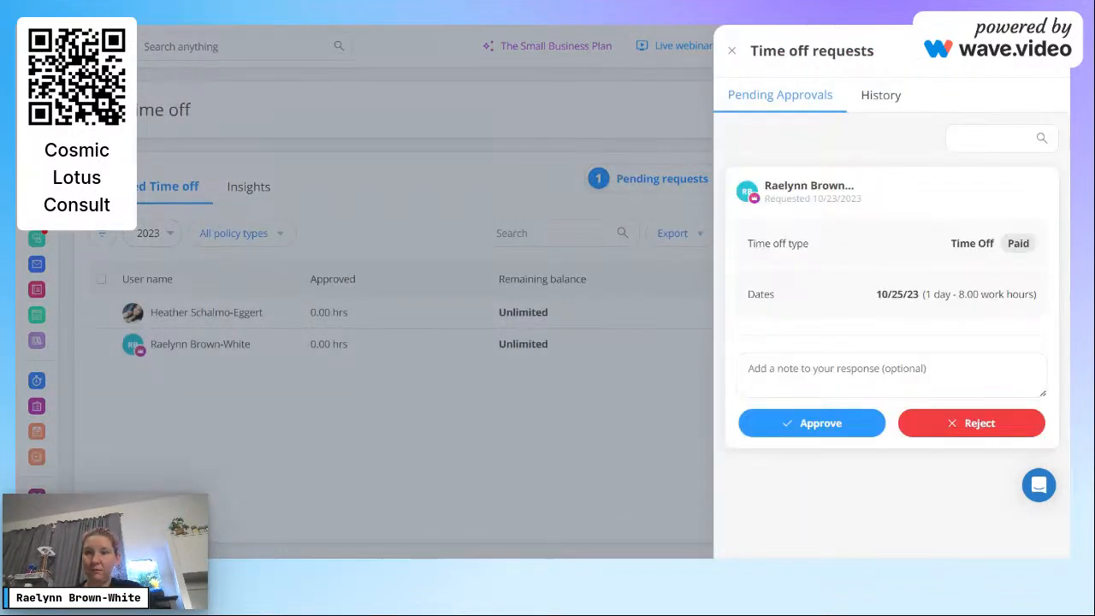
pyautogui.click(817, 423)
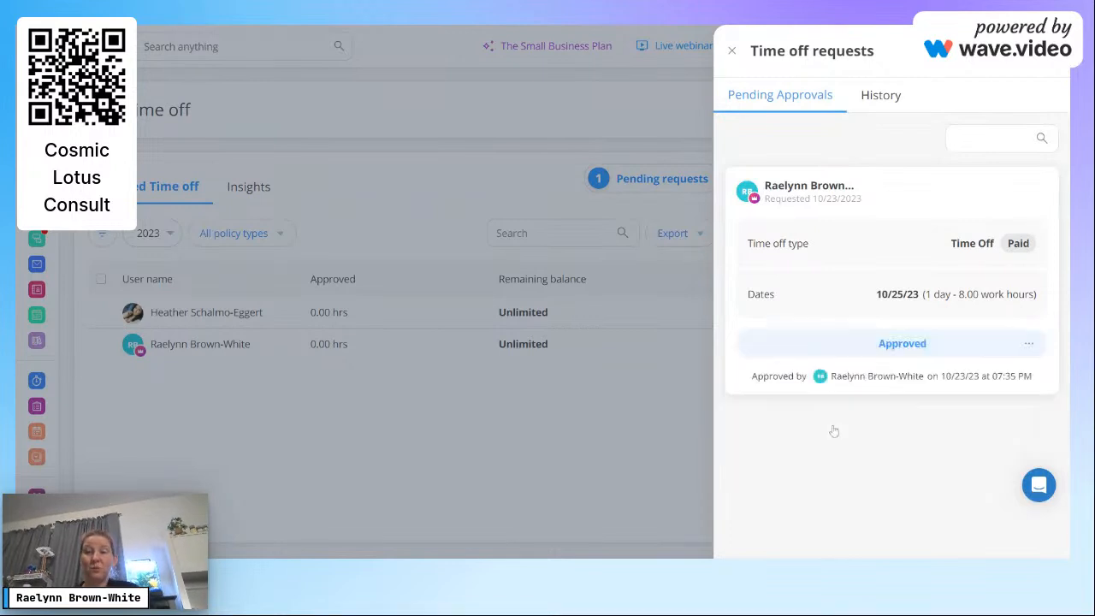
pyautogui.click(732, 51)
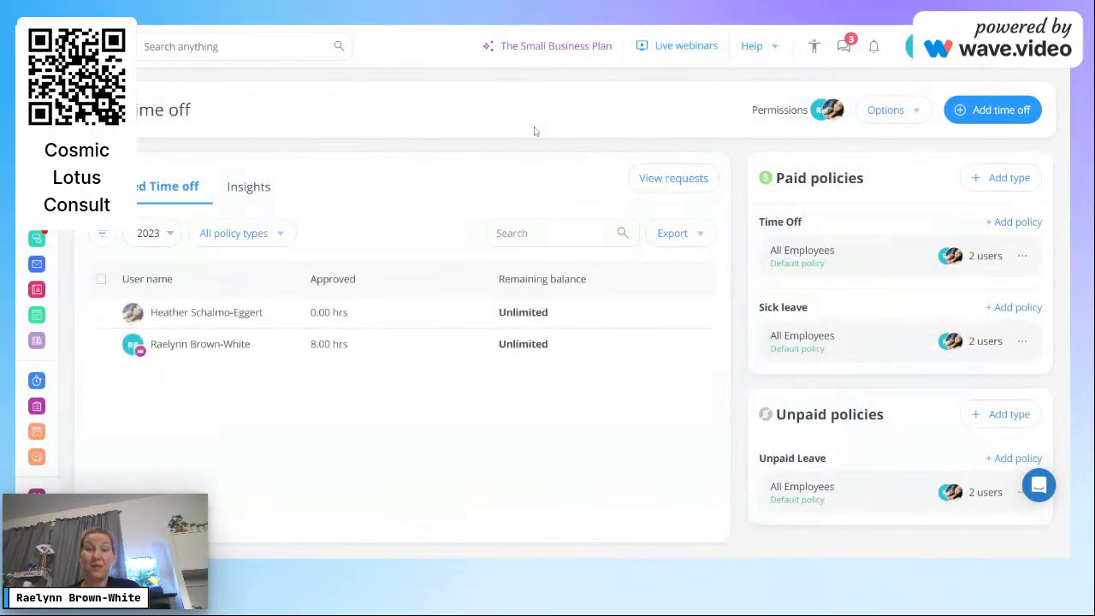
pyautogui.click(37, 435)
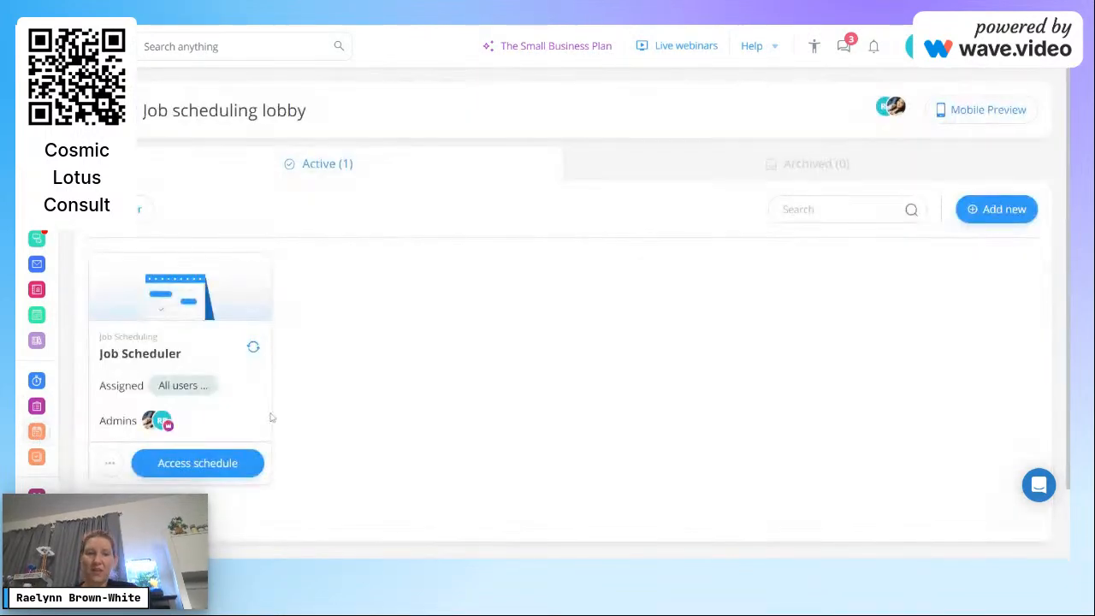
# Step: Enable users to claim the Wed 10/25 9a - 11a Software Set Up shift and publish it
pyautogui.click(227, 459)
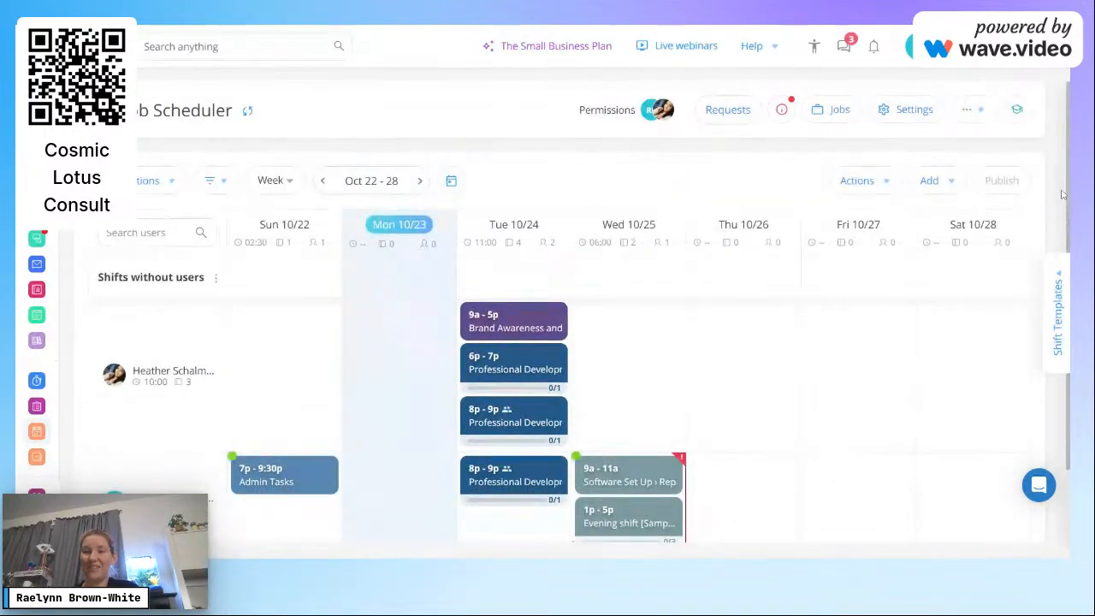
pyautogui.scroll(-2, 645, 399)
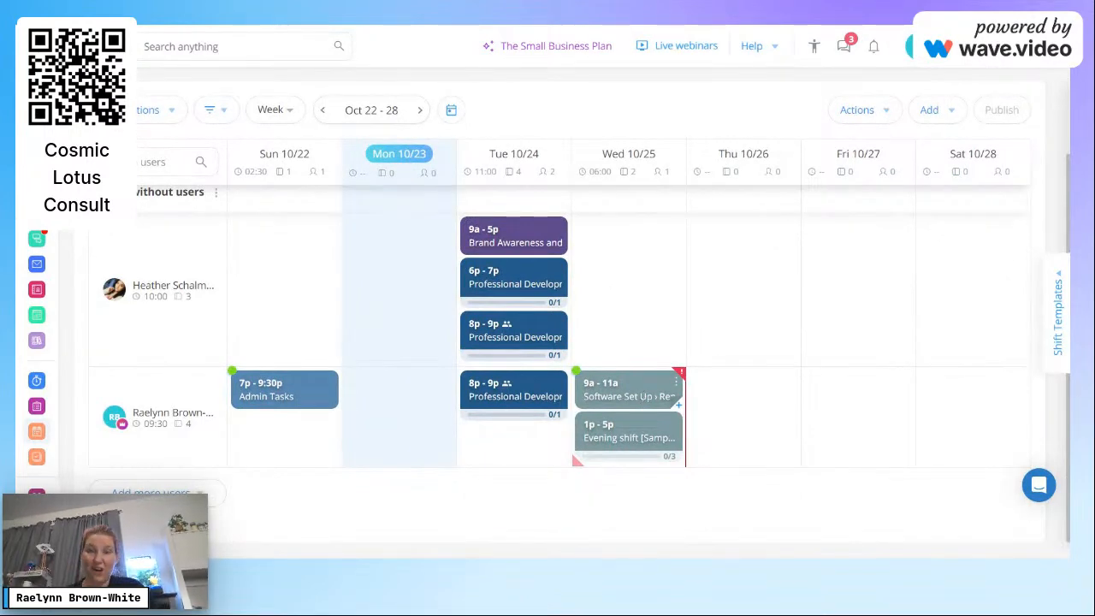
pyautogui.click(646, 397)
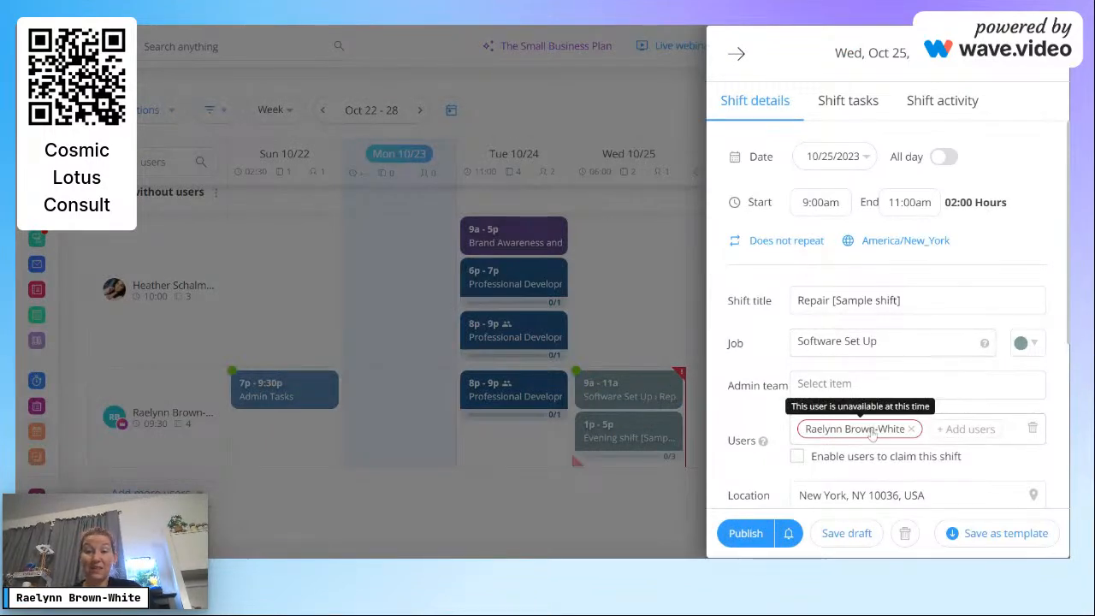
pyautogui.click(796, 467)
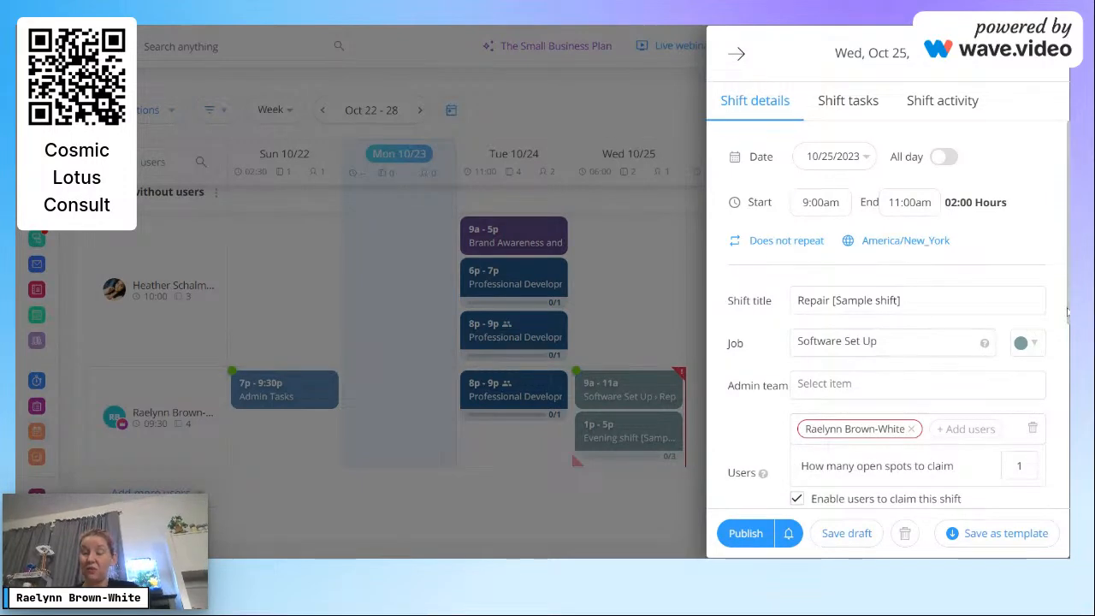
pyautogui.scroll(-2, 888, 313)
pyautogui.scroll(-2, 888, 313)
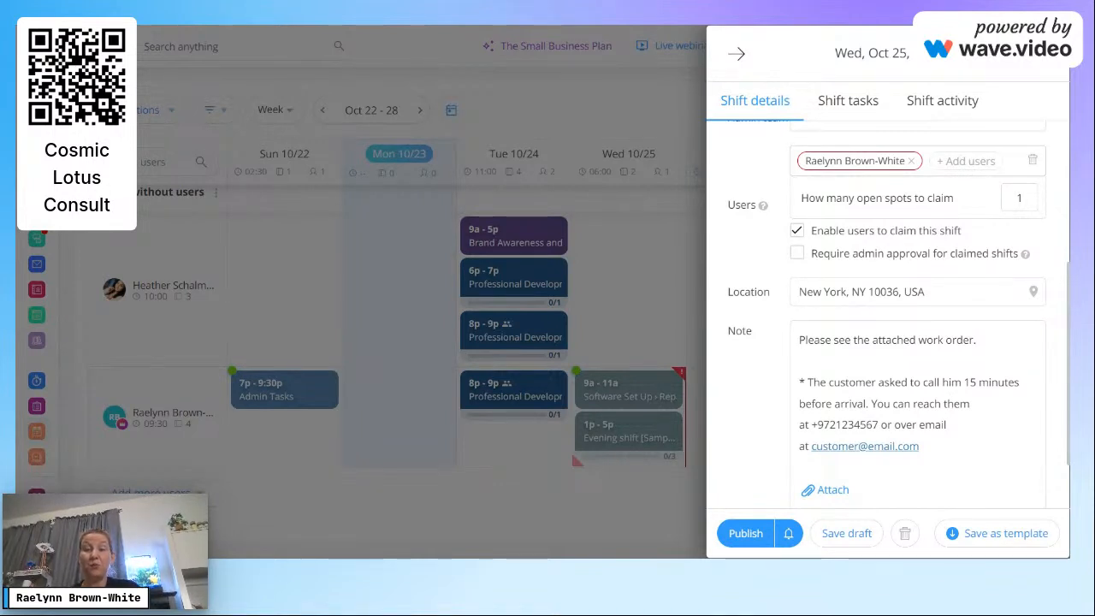
pyautogui.click(753, 533)
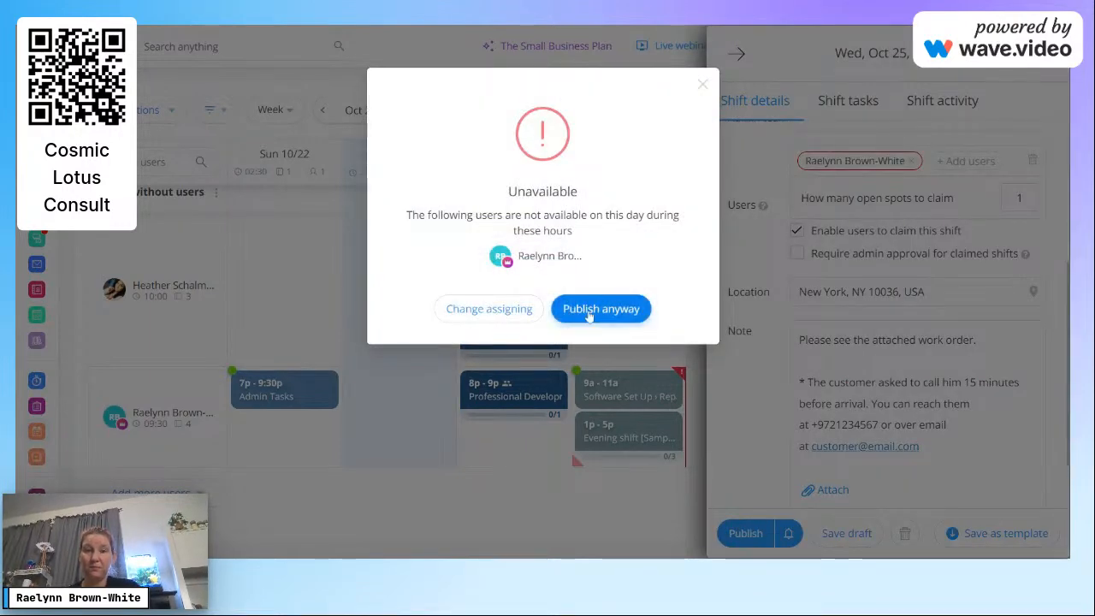
# Step: Reassign the shift from the unavailable employee to the available teammate, republish, and open Quick Tasks
pyautogui.click(520, 311)
pyautogui.click(914, 166)
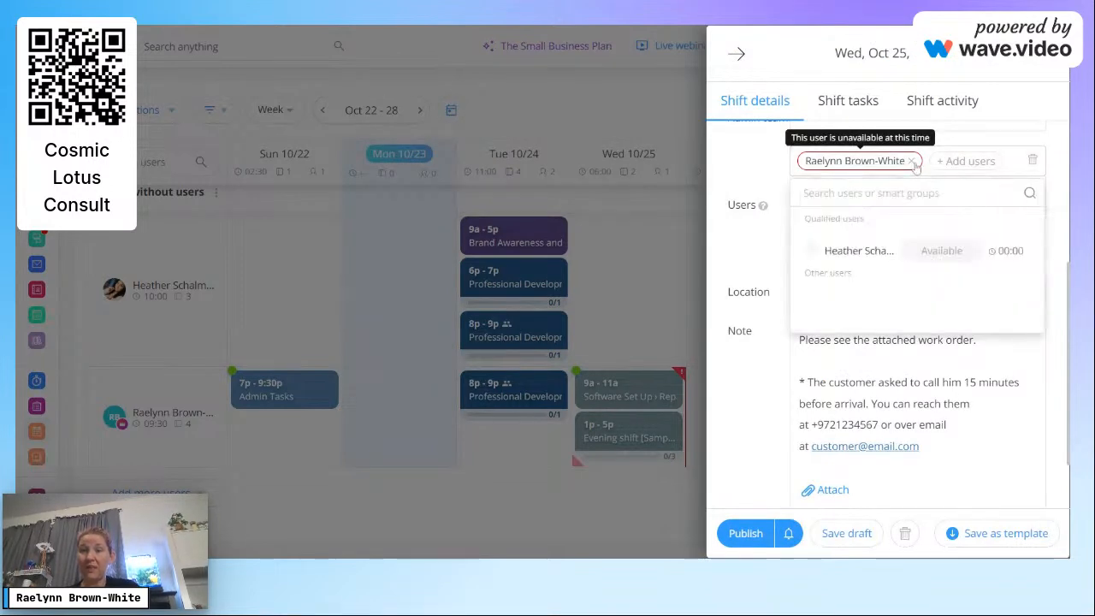
pyautogui.click(834, 250)
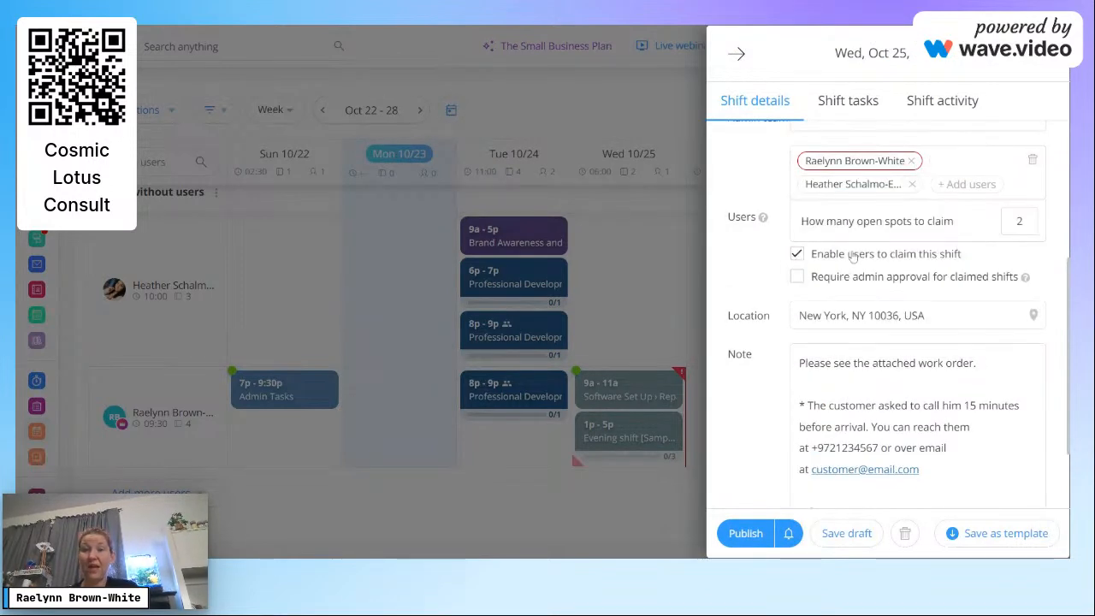
pyautogui.click(912, 161)
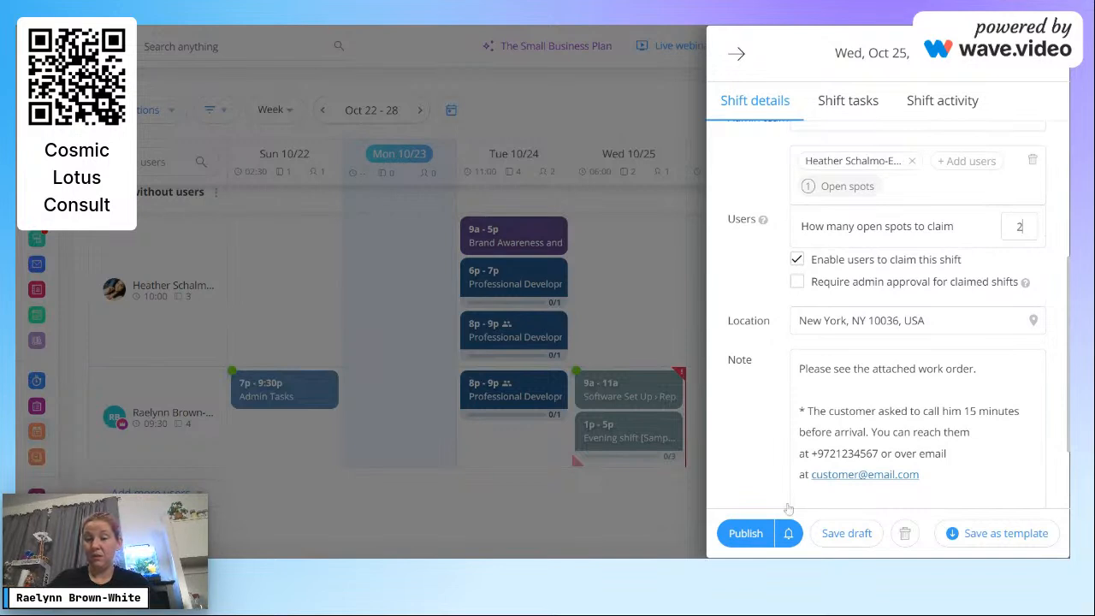
pyautogui.click(734, 533)
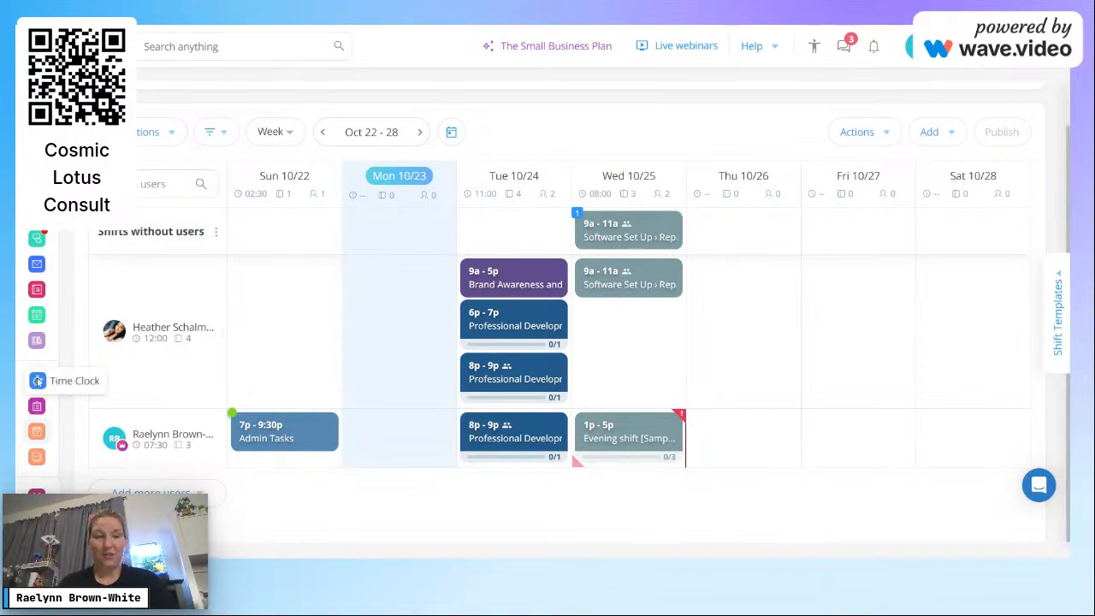
pyautogui.click(37, 457)
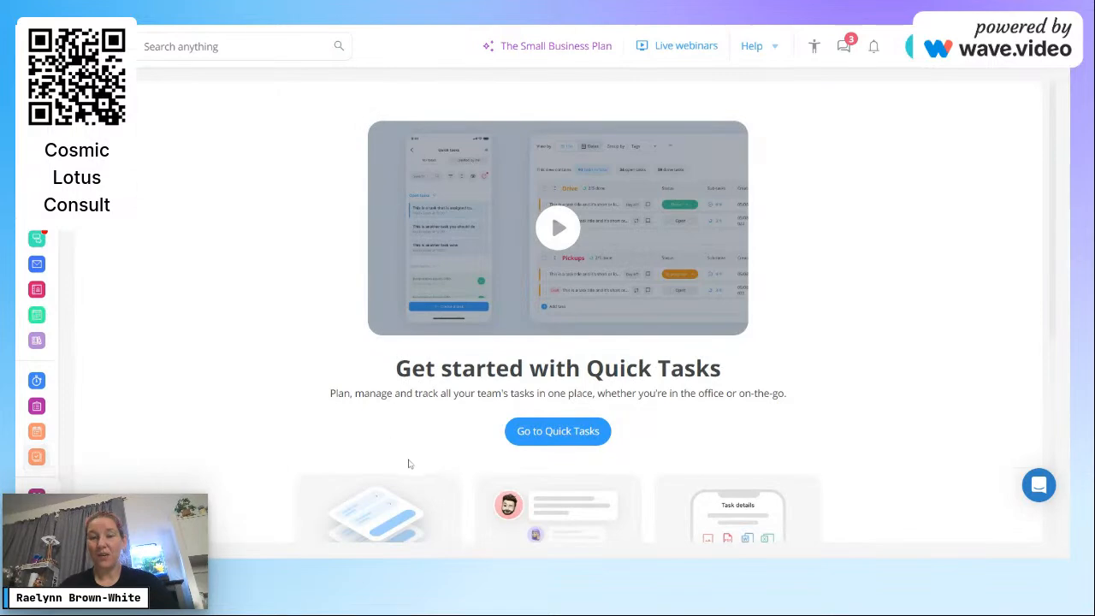
pyautogui.click(547, 438)
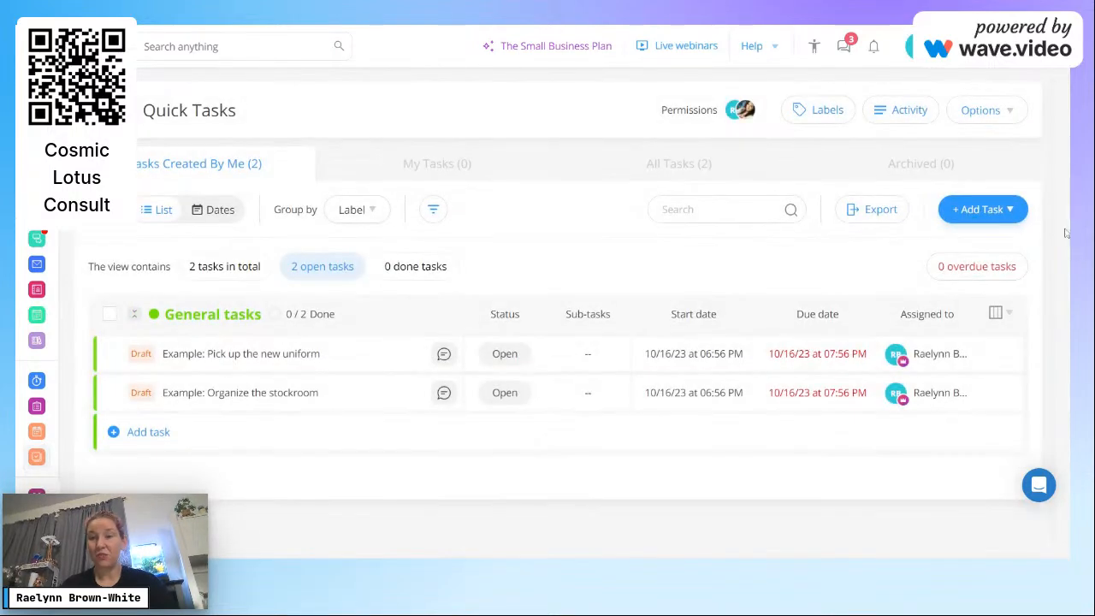